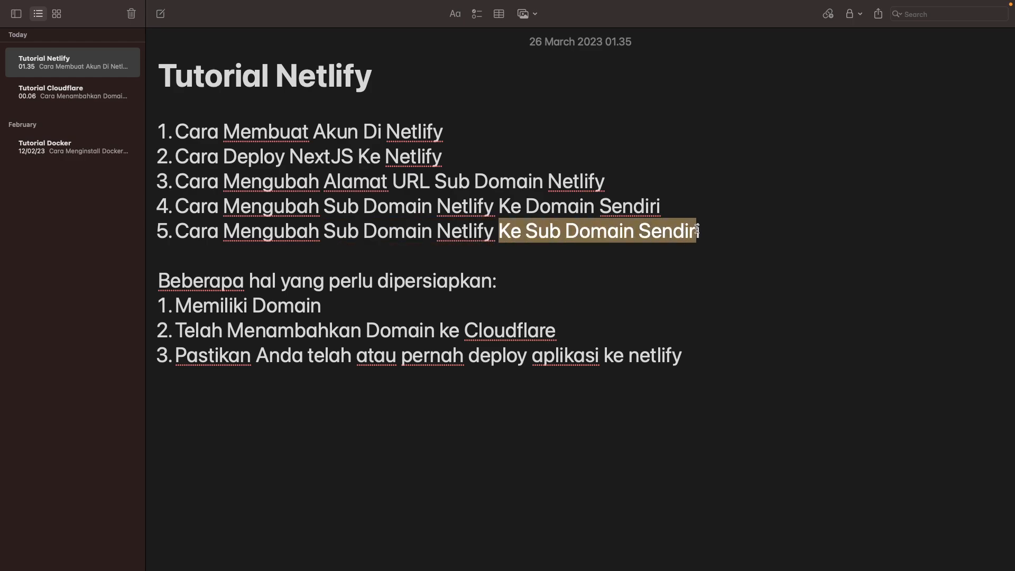
Review the domain and subdomain topics in the Tutorial Netlify note, along with the open netlifynext site overview and code editor.
{"action": "left_click", "coordinate": [706, 233]}
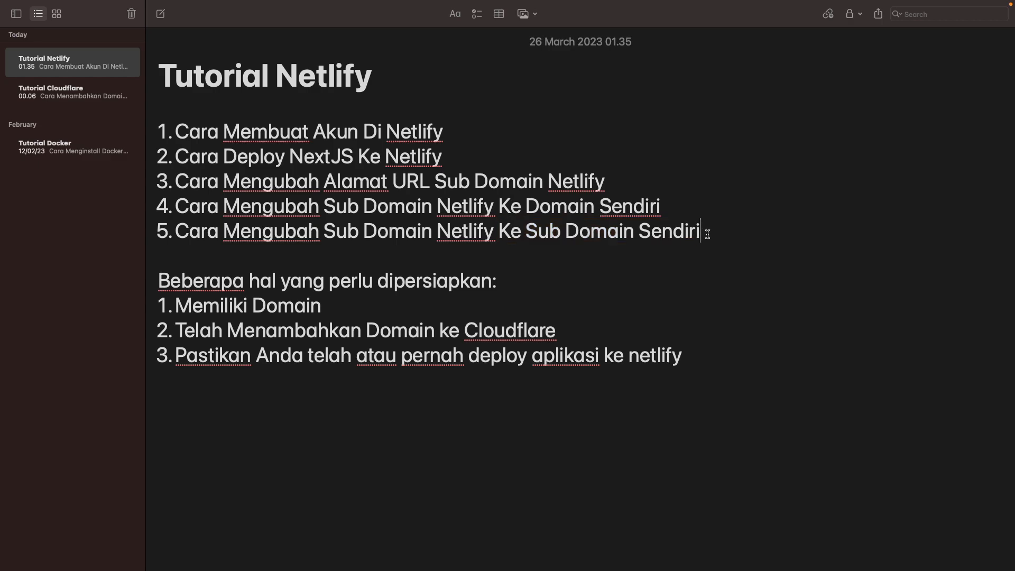
{"action": "left_click_drag", "start_coordinate": [667, 206], "coordinate": [150, 201]}
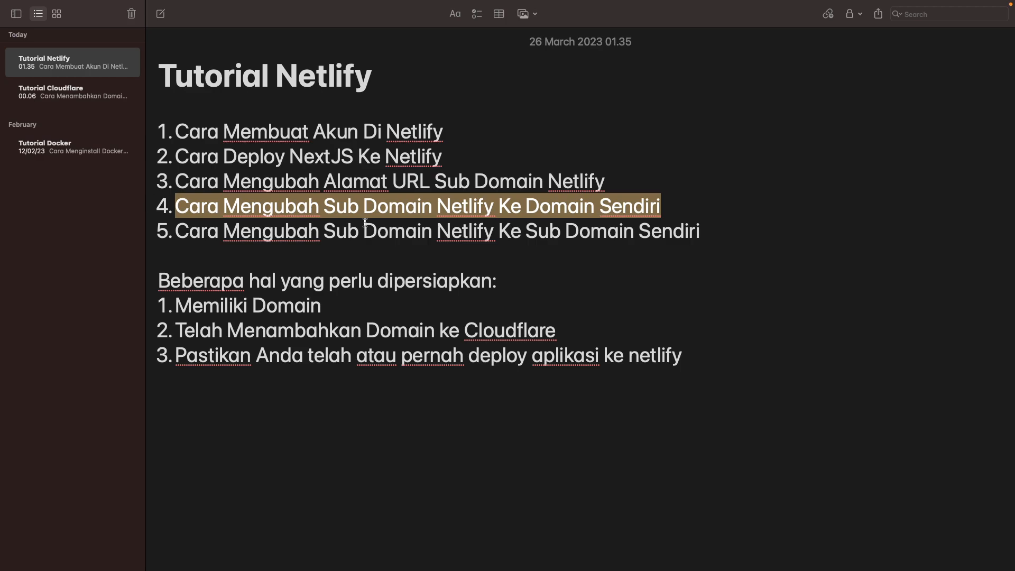
{"action": "double_click", "coordinate": [469, 211]}
{"action": "left_click_drag", "start_coordinate": [527, 207], "coordinate": [665, 197]}
{"action": "left_click_drag", "start_coordinate": [532, 238], "coordinate": [701, 234]}
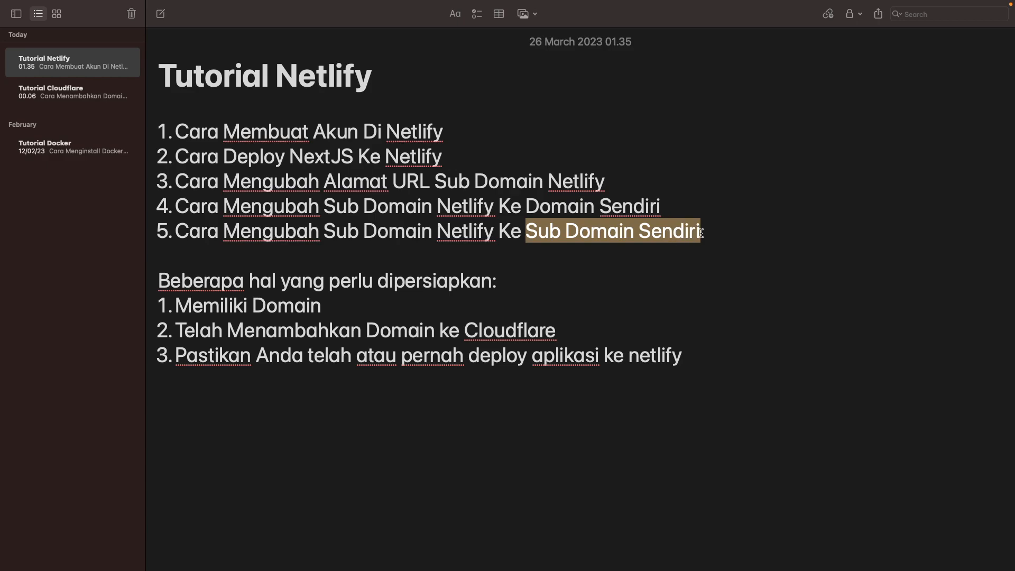
{"action": "left_click", "coordinate": [564, 267]}
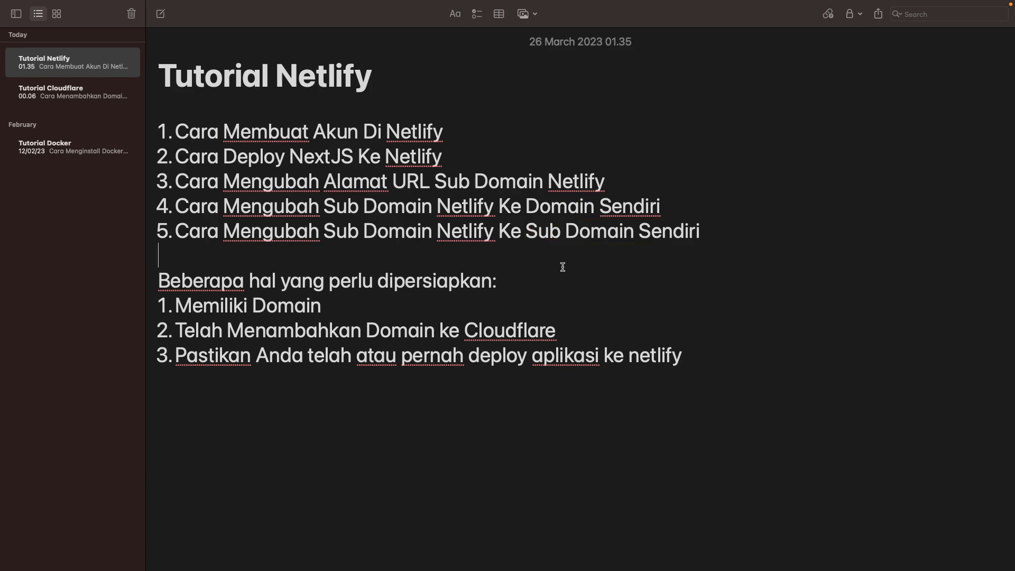
{"action": "key", "text": "ctrl+Right"}
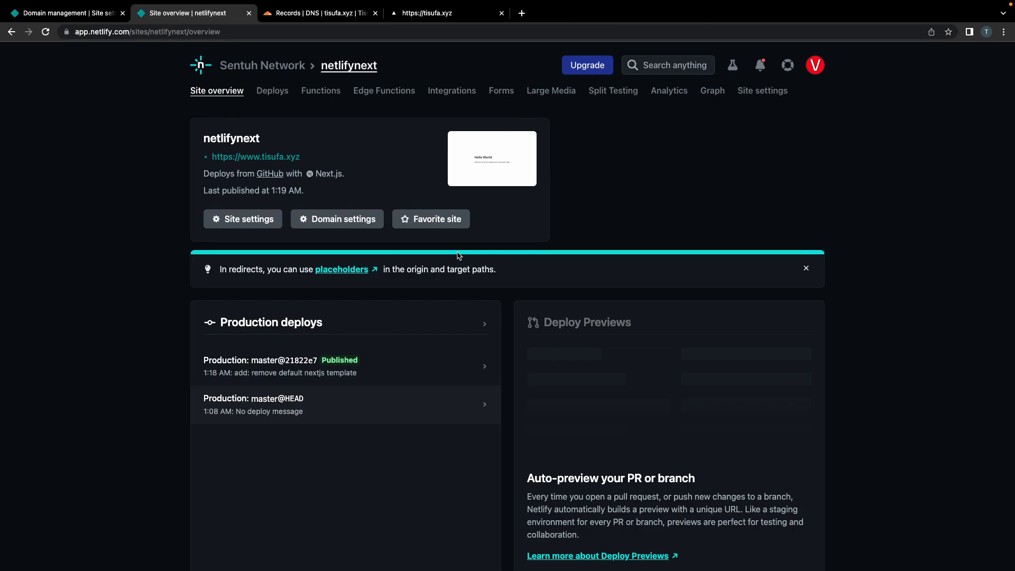
{"action": "key", "text": "ctrl+Left"}
{"action": "key", "text": "ctrl+Left"}
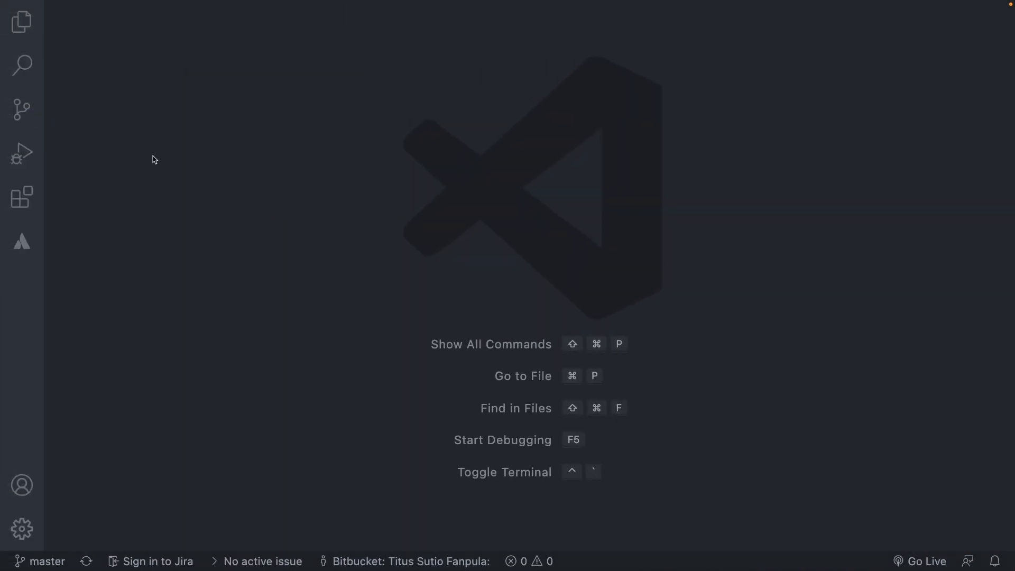
{"action": "key", "text": "ctrl+Right"}
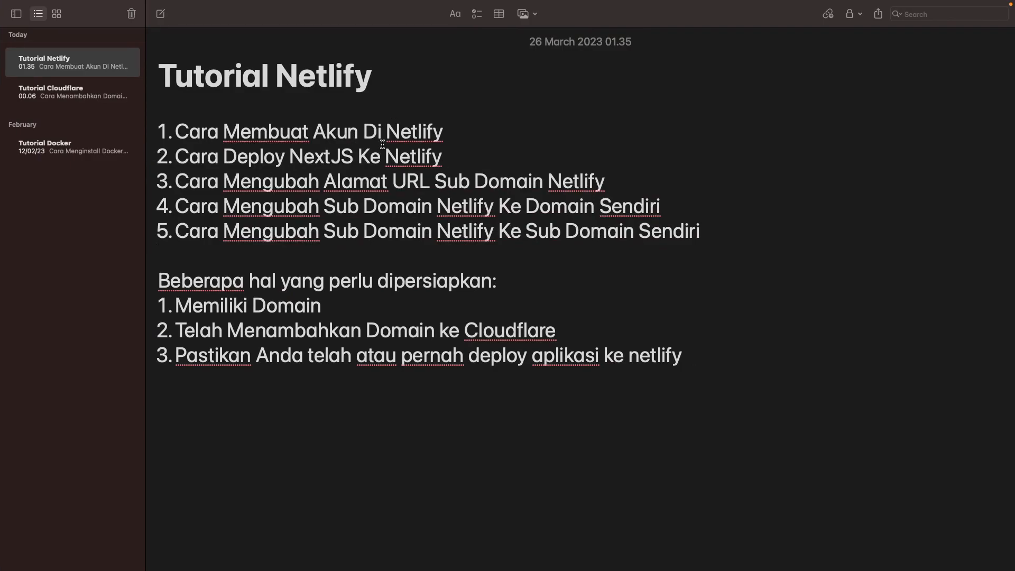
{"action": "left_click_drag", "start_coordinate": [721, 245], "coordinate": [313, 181]}
Switch to Visual Studio Code, show the netlifynext project files and open a new terminal.
{"action": "key", "text": "ctrl+Left"}
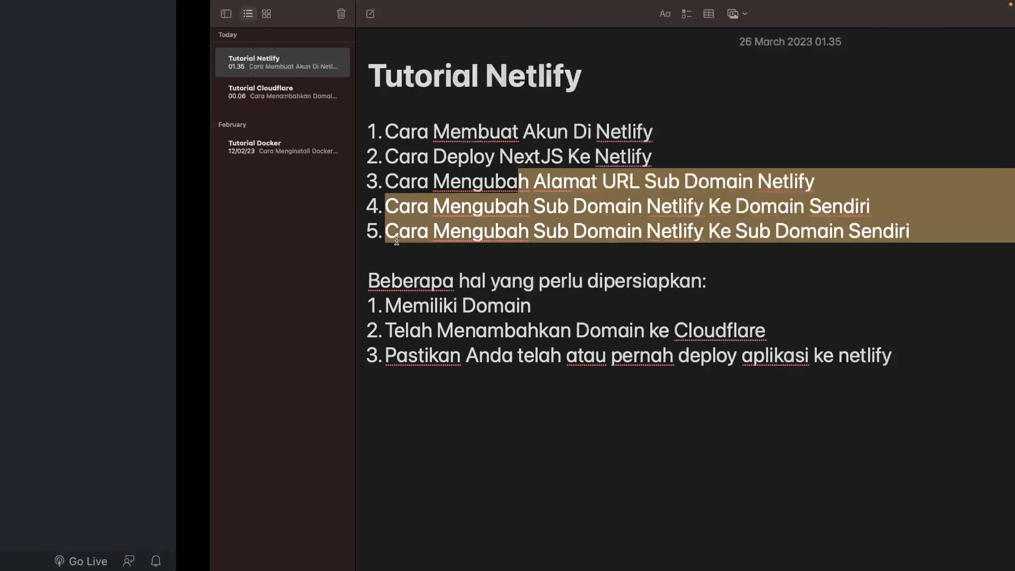
{"action": "left_click", "coordinate": [21, 65]}
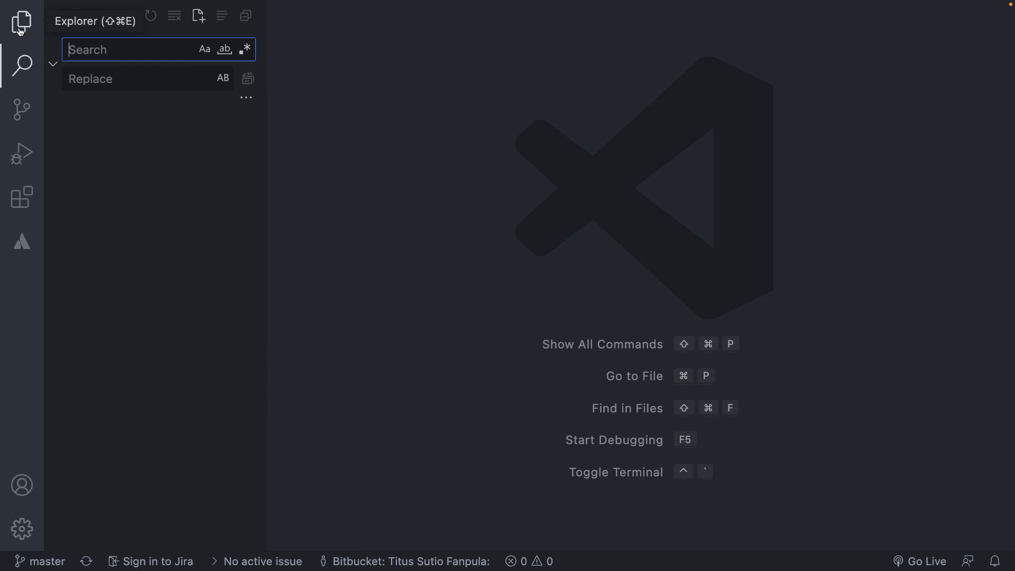
{"action": "left_click", "coordinate": [21, 23]}
{"action": "left_click", "coordinate": [112, 103]}
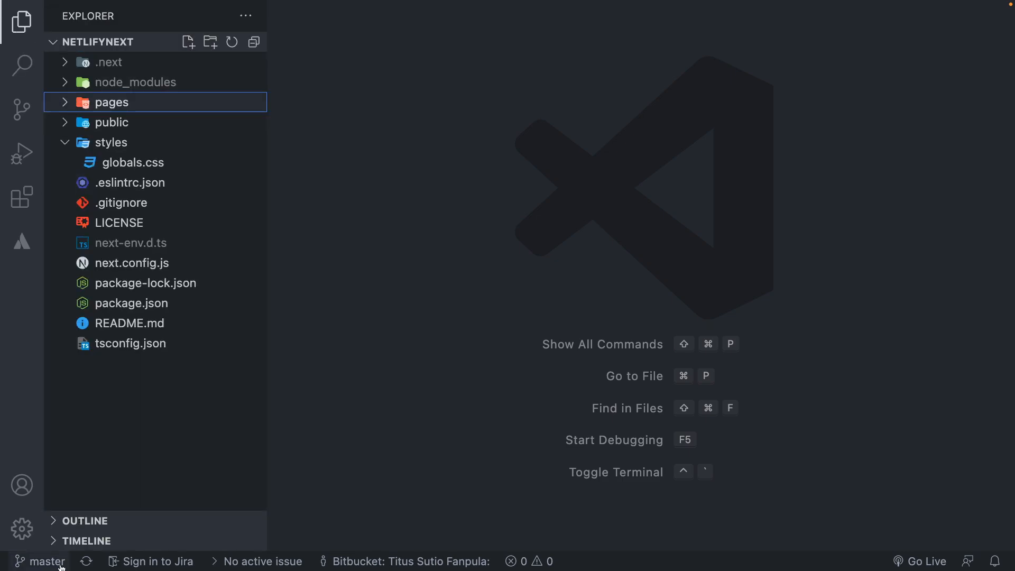
{"action": "left_click", "coordinate": [228, 6]}
{"action": "left_click", "coordinate": [234, 21]}
Create and switch to a new Git branch by running "git checkout -B development" in the terminal.
{"action": "type", "text": "g"}
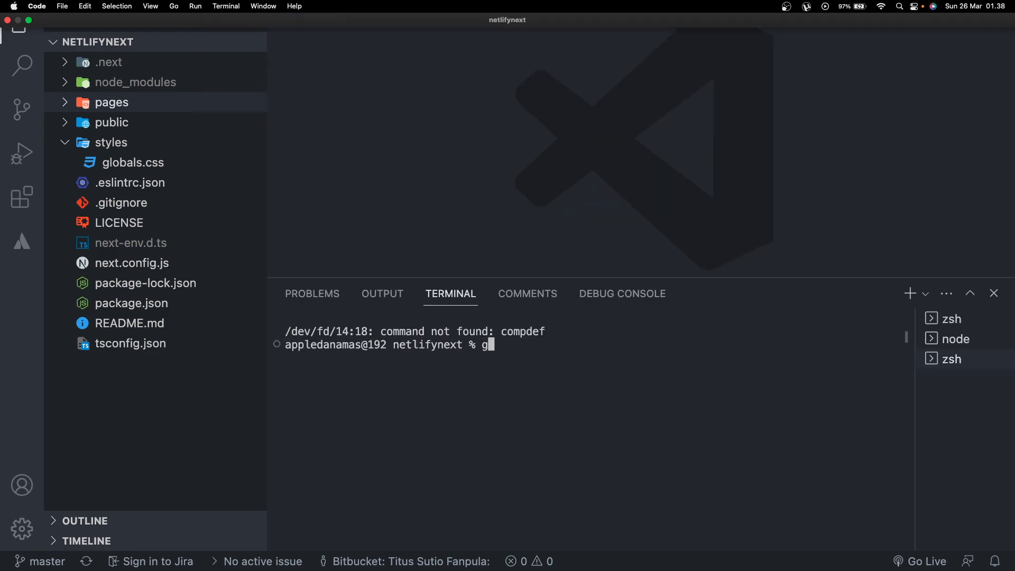
{"action": "type", "text": "it checkout 0"}
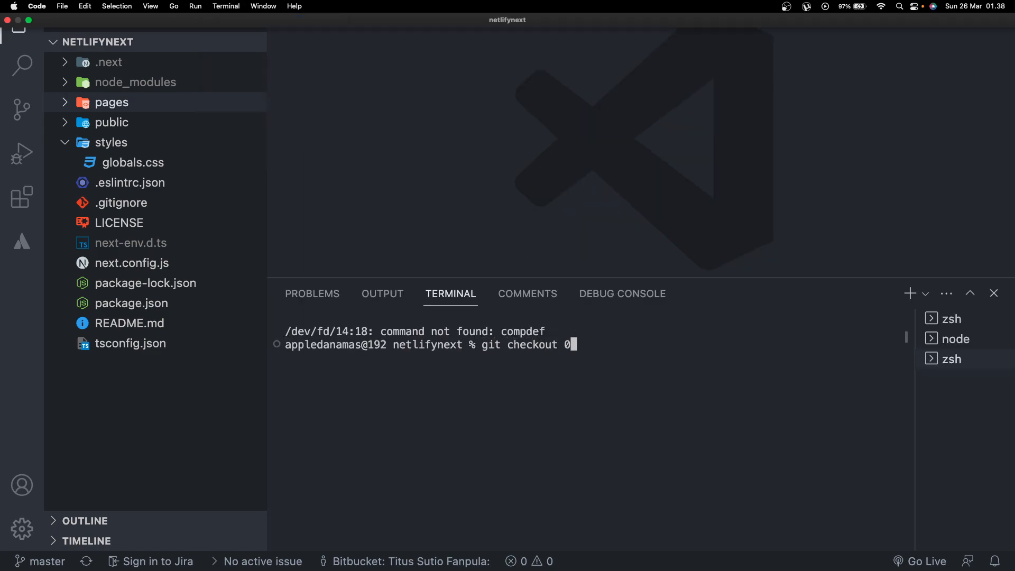
{"action": "key", "text": "BackSpace"}
{"action": "type", "text": "-B development"}
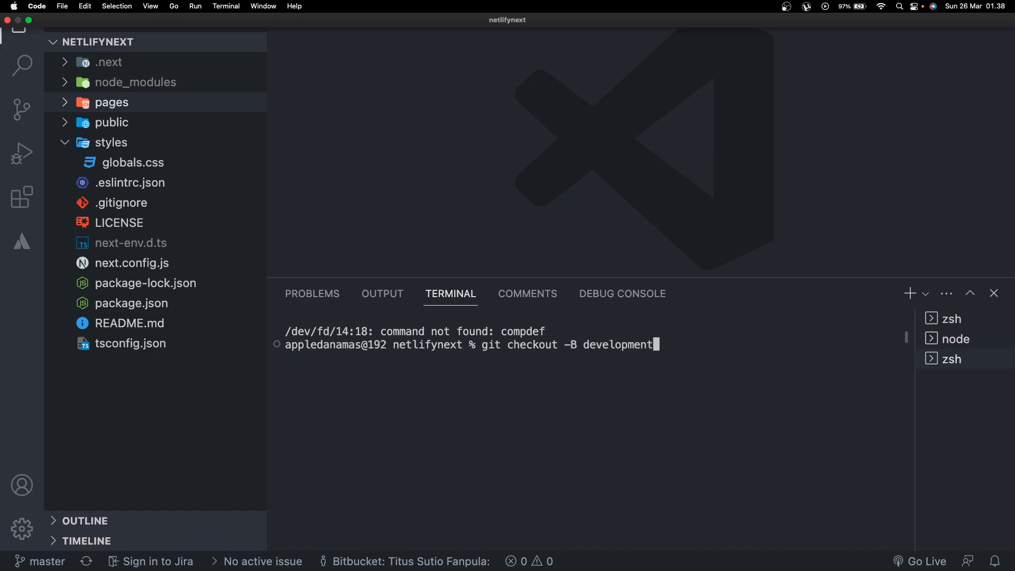
{"action": "key", "text": "BackSpace"}
{"action": "key", "text": "BackSpace"}
{"action": "key", "text": "BackSpace"}
{"action": "key", "text": "BackSpace"}
{"action": "key", "text": "BackSpace"}
{"action": "key", "text": "BackSpace"}
{"action": "key", "text": "BackSpace"}
{"action": "key", "text": "BackSpace"}
{"action": "type", "text": "elopment"}
{"action": "key", "text": "Return"}
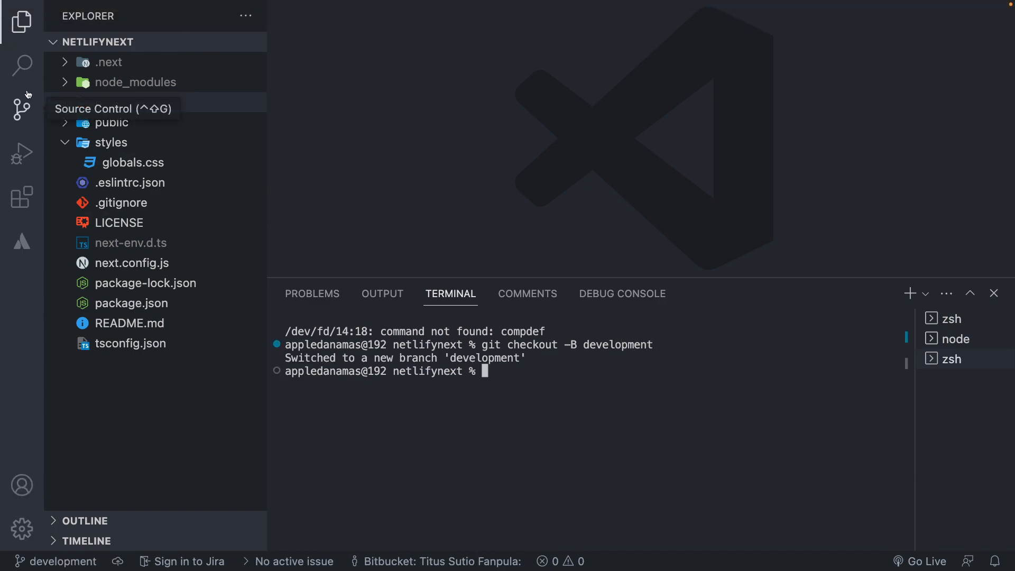
{"action": "left_click", "coordinate": [20, 37]}
{"action": "left_click", "coordinate": [20, 37]}
{"action": "left_click", "coordinate": [94, 125]}
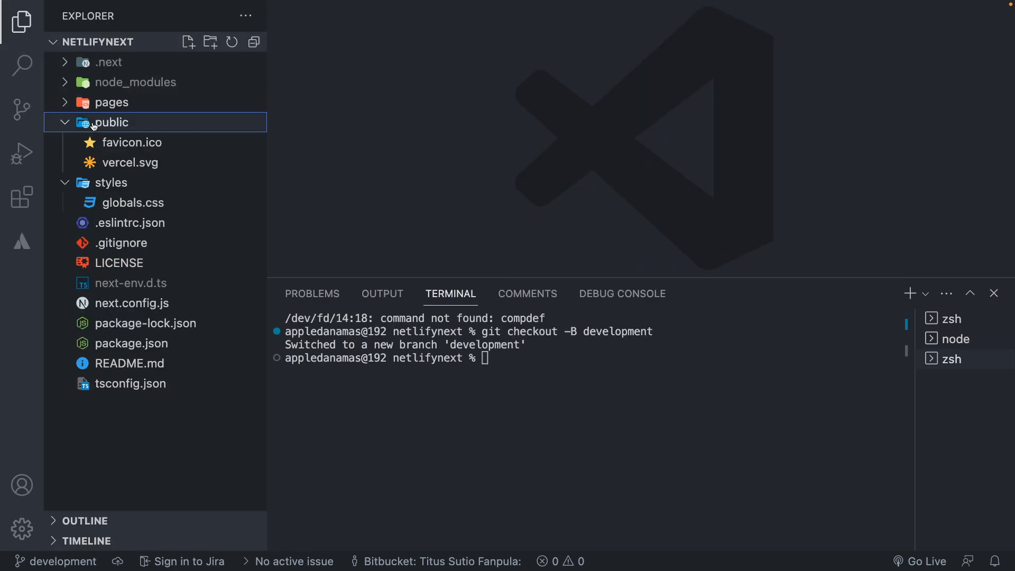
{"action": "left_click", "coordinate": [93, 125]}
{"action": "left_click", "coordinate": [78, 138]}
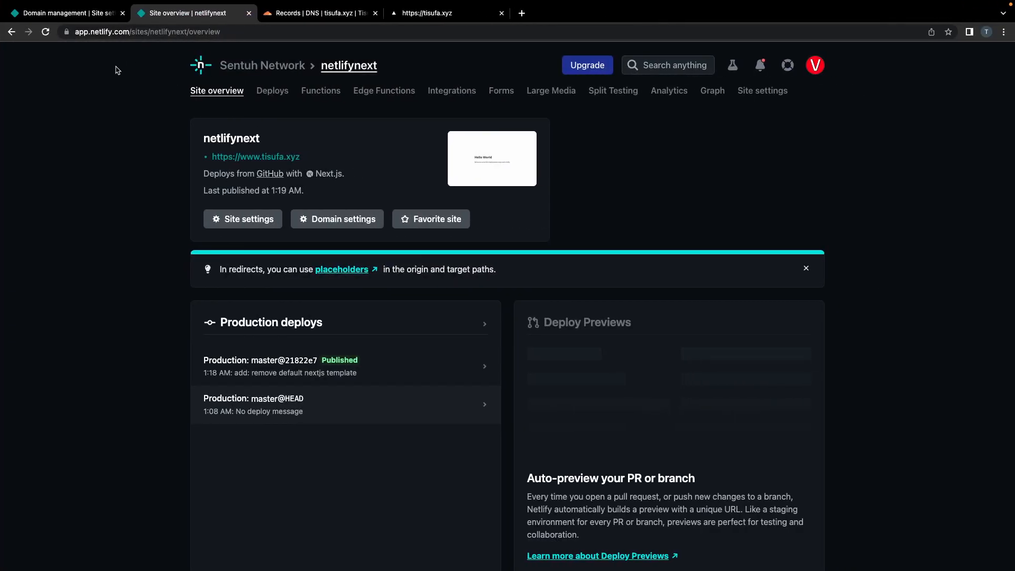
{"action": "left_click", "coordinate": [121, 19]}
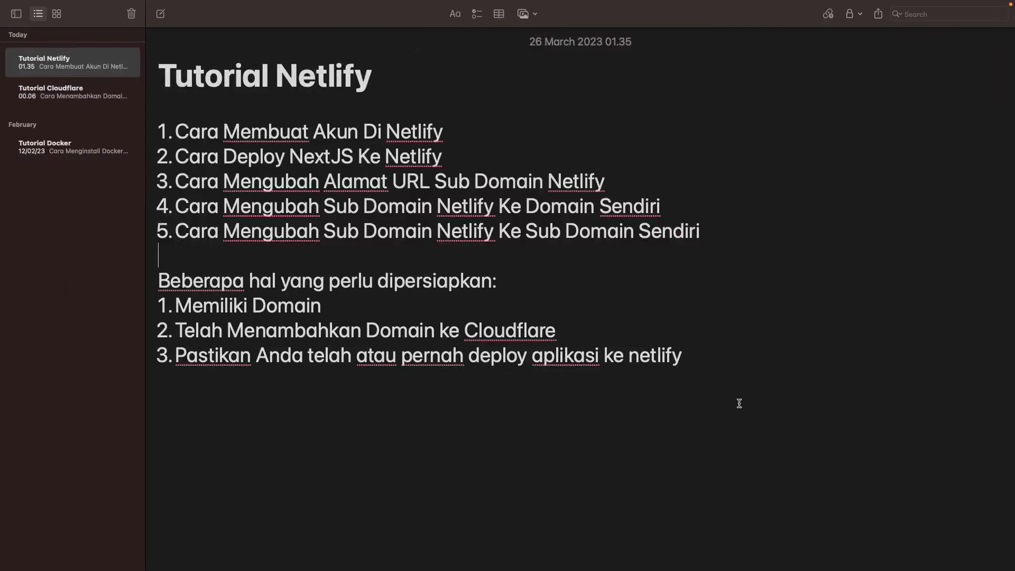
Add the line "Kalau Buat Website itu ada beberapa environment" below the preparation list in the Tutorial Netlify note.
{"action": "key", "text": "Return"}
{"action": "key", "text": "Return"}
{"action": "type", "text": "Kalau Buat Website itu ada beberapa envi"}
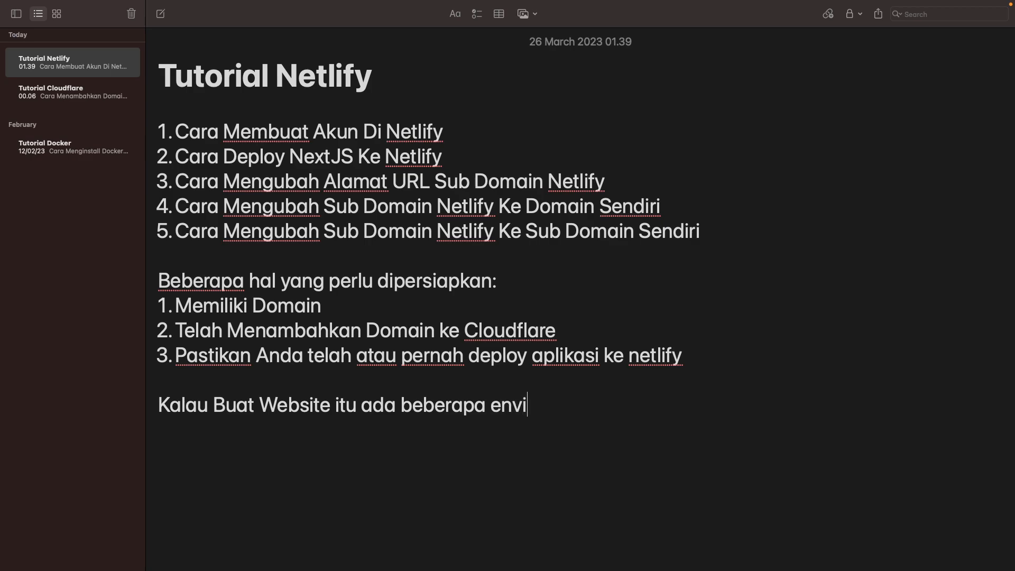
{"action": "type", "text": "rontment"}
Add a numbered list under the environment line with Production, Alpha, Staging and Development.
{"action": "type", "text": "1. Production"}
{"action": "key", "text": "Return"}
{"action": "type", "text": "Alpha"}
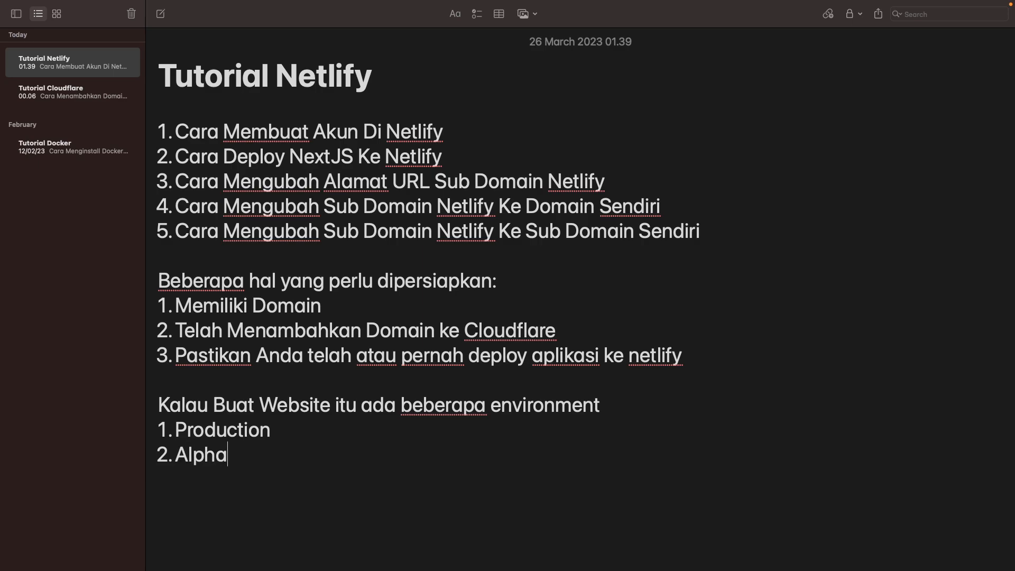
{"action": "key", "text": "Return"}
{"action": "type", "text": "Staging"}
{"action": "key", "text": "Return"}
{"action": "type", "text": "Development"}
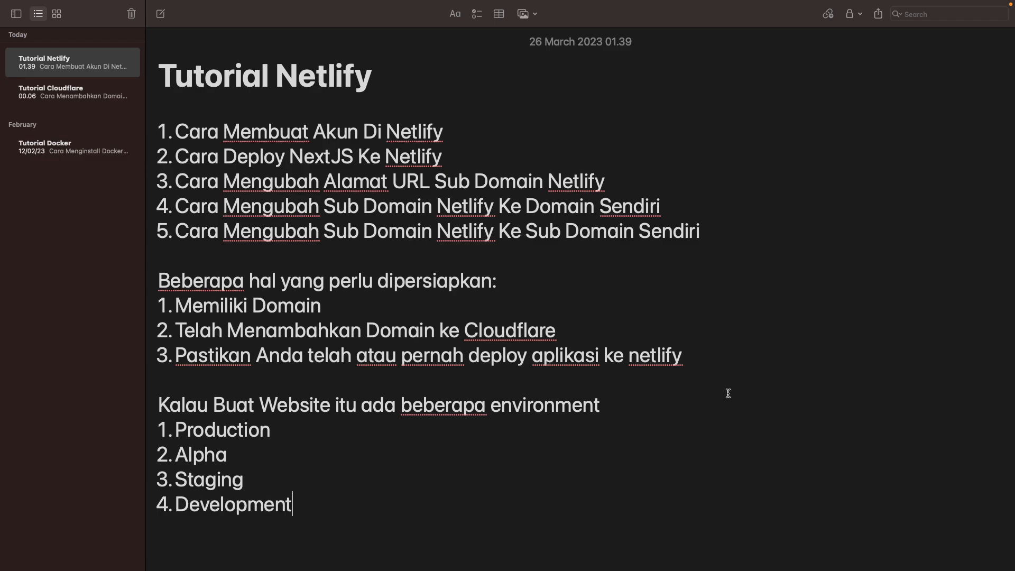
{"action": "key", "text": "Return"}
{"action": "key", "text": "Return"}
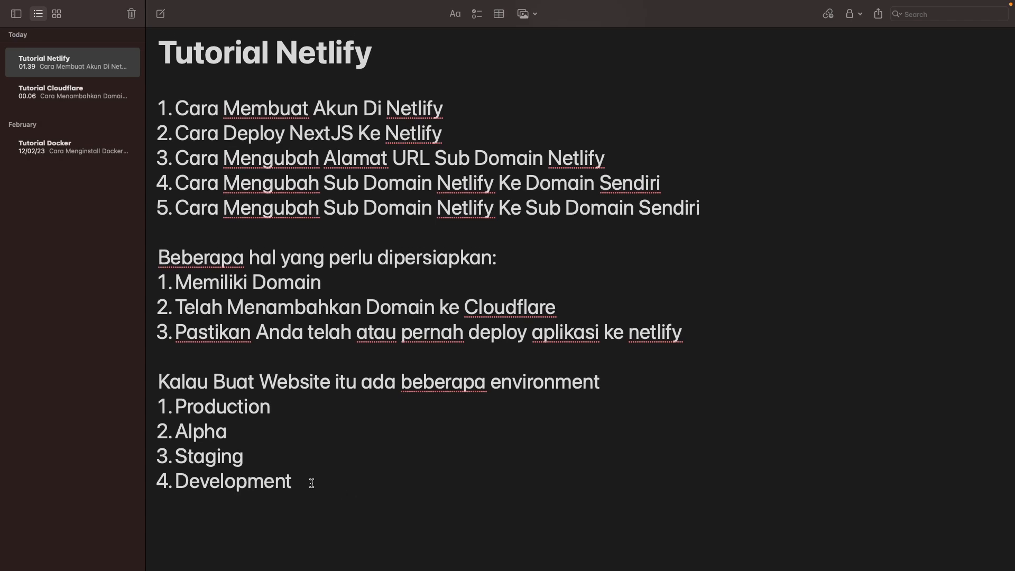
Append the branch name "/ master" to the Production item and "/ development" to the Development item.
{"action": "left_click_drag", "start_coordinate": [270, 407], "coordinate": [162, 404]}
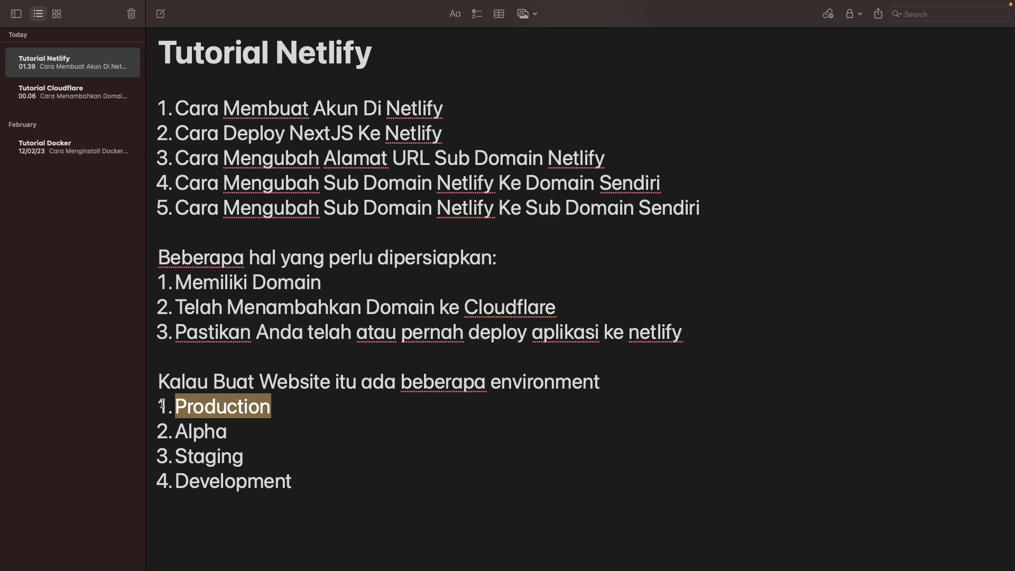
{"action": "left_click", "coordinate": [280, 406]}
{"action": "type", "text": "/"}
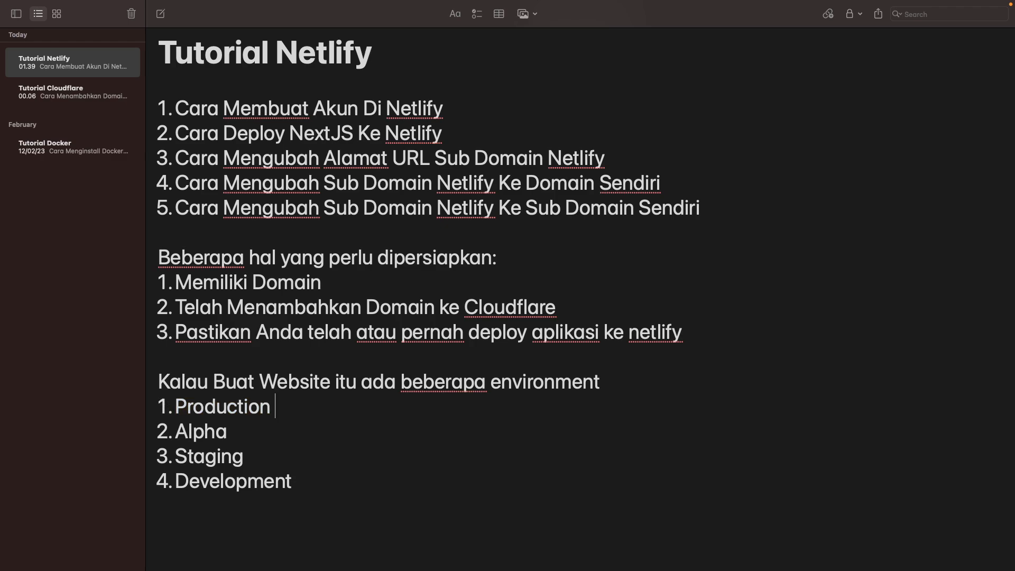
{"action": "type", "text": " master"}
{"action": "left_click", "coordinate": [311, 478]}
{"action": "type", "text": "/ de"}
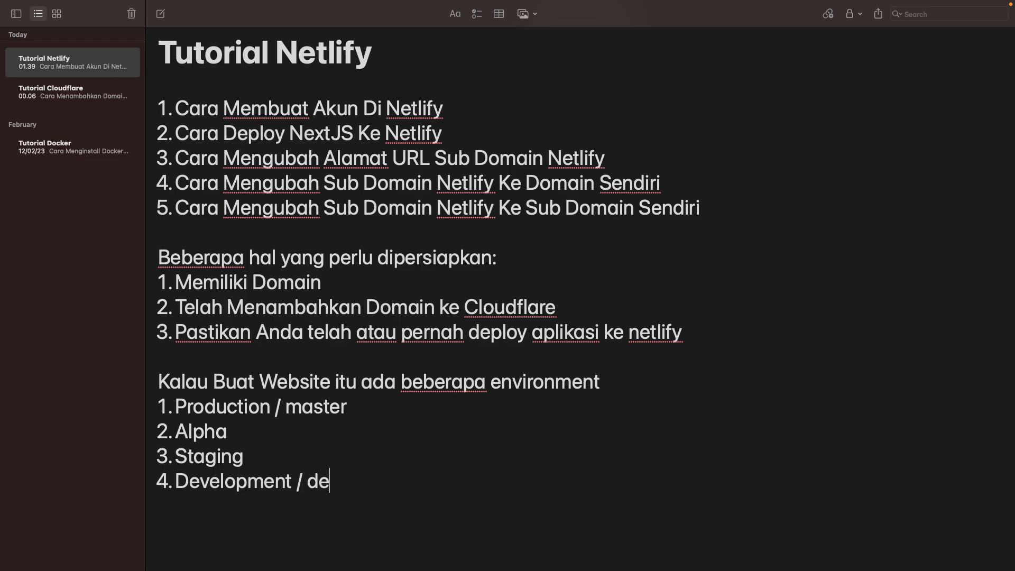
{"action": "type", "text": "velopment"}
Append the branch name "/ staging" to the Staging item and "/ alpha" to the Alpha item.
{"action": "left_click", "coordinate": [281, 453]}
{"action": "type", "text": "/ staging"}
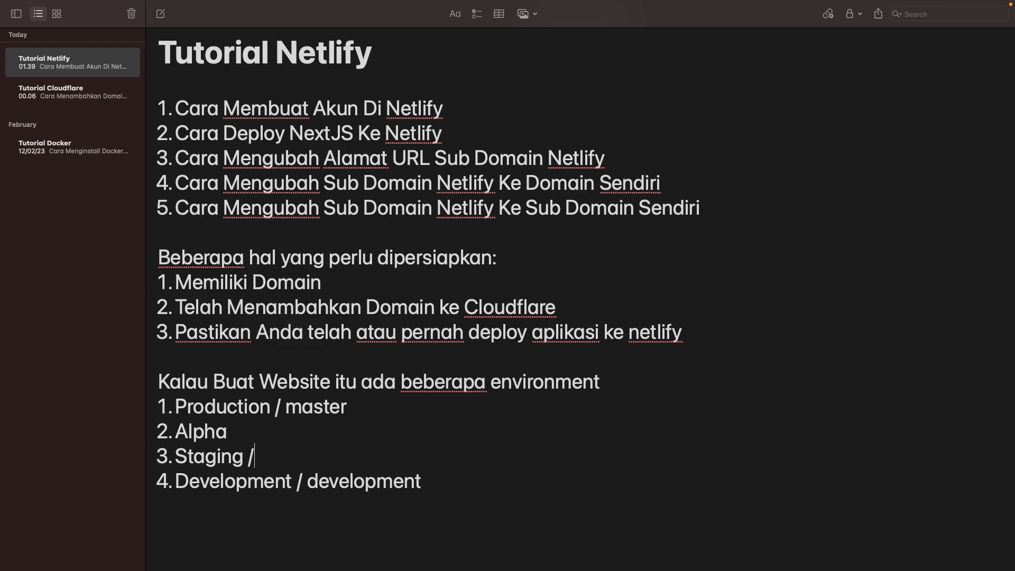
{"action": "left_click", "coordinate": [245, 434]}
{"action": "type", "text": "/a"}
{"action": "key", "text": "BackSpace"}
{"action": "type", "text": "alpha"}
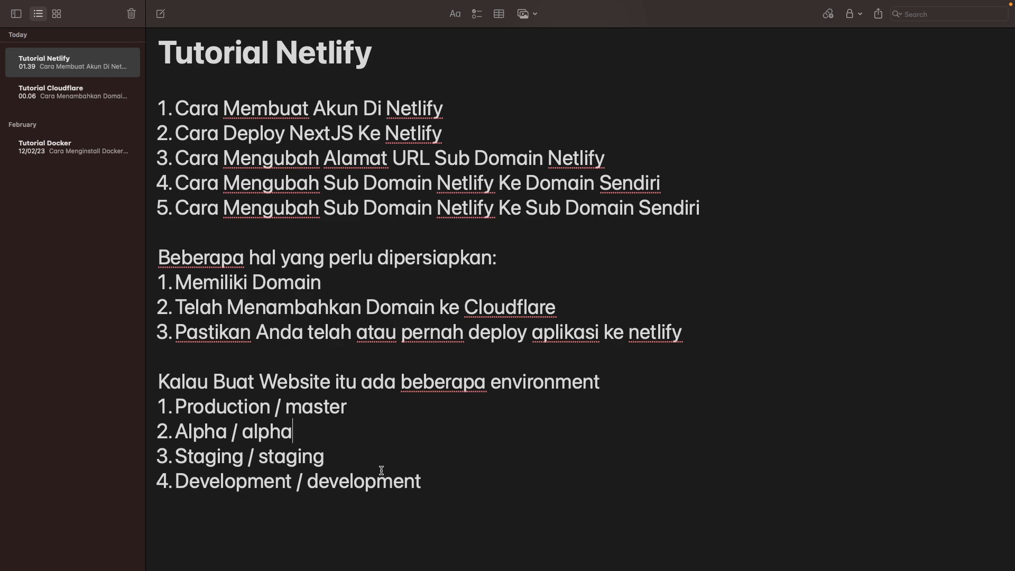
Examine each environment and its matching branch in the note's list, from Development up to Production.
{"action": "left_click_drag", "start_coordinate": [452, 484], "coordinate": [163, 487]}
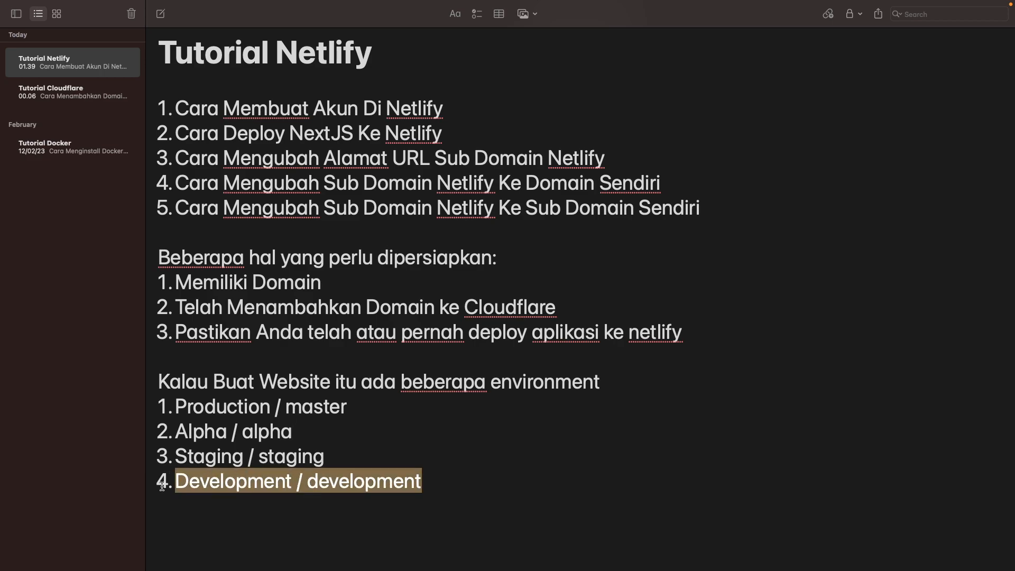
{"action": "double_click", "coordinate": [186, 485]}
{"action": "double_click", "coordinate": [205, 484]}
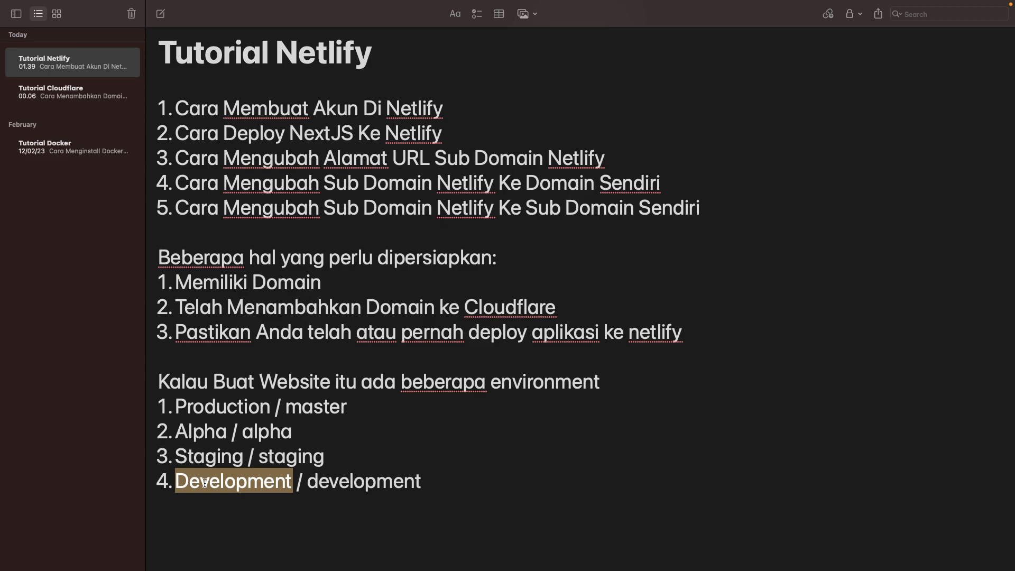
{"action": "double_click", "coordinate": [213, 485]}
{"action": "left_click_drag", "start_coordinate": [245, 458], "coordinate": [178, 456]}
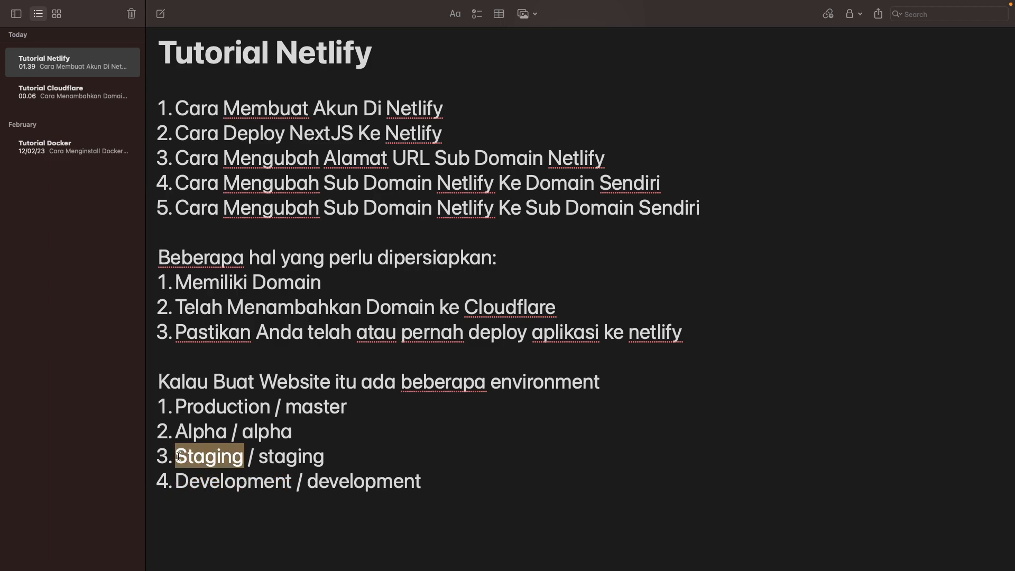
{"action": "double_click", "coordinate": [206, 433]}
{"action": "left_click", "coordinate": [217, 463]}
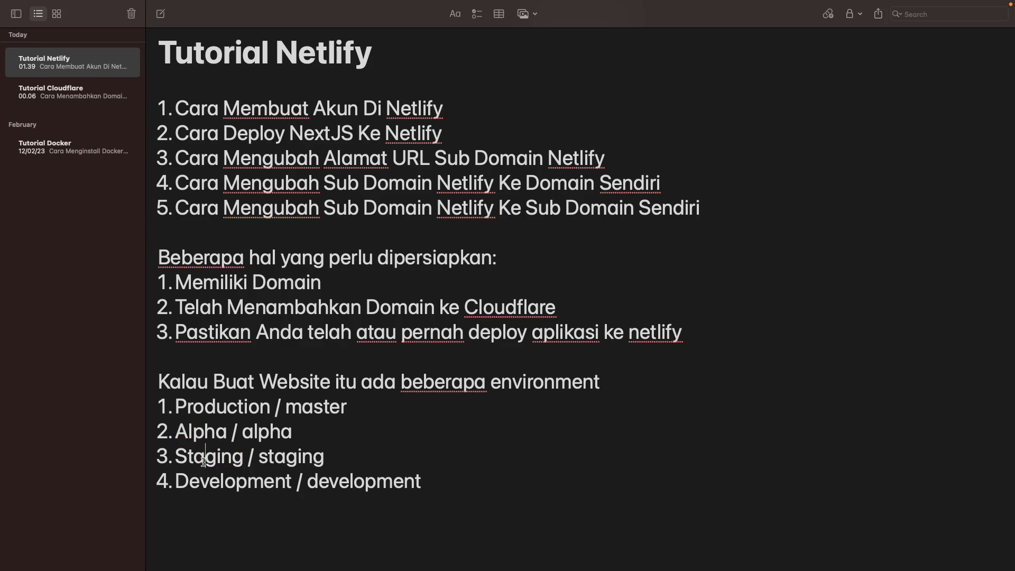
{"action": "left_click_drag", "start_coordinate": [246, 460], "coordinate": [163, 465]}
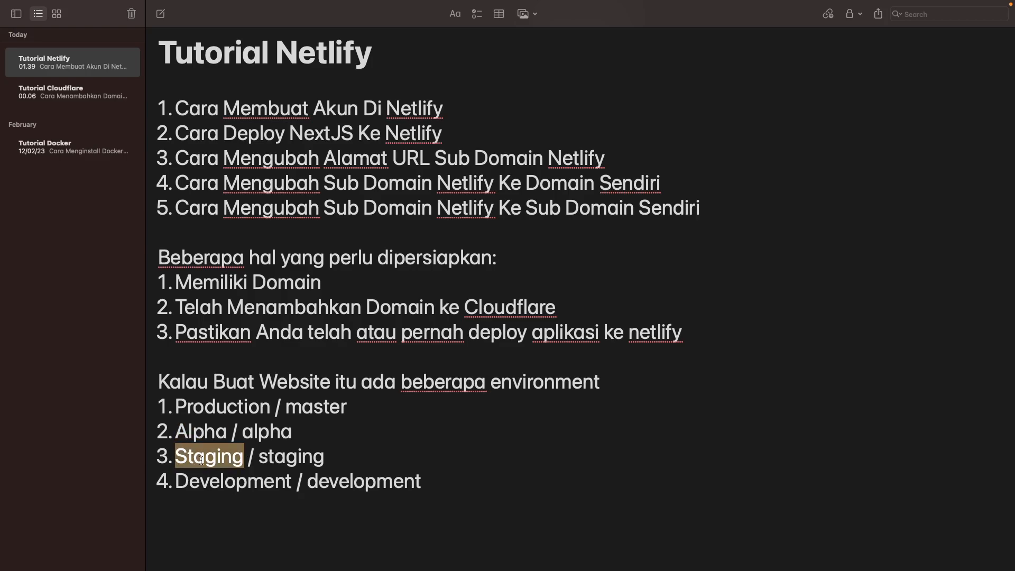
{"action": "left_click_drag", "start_coordinate": [227, 432], "coordinate": [176, 429]}
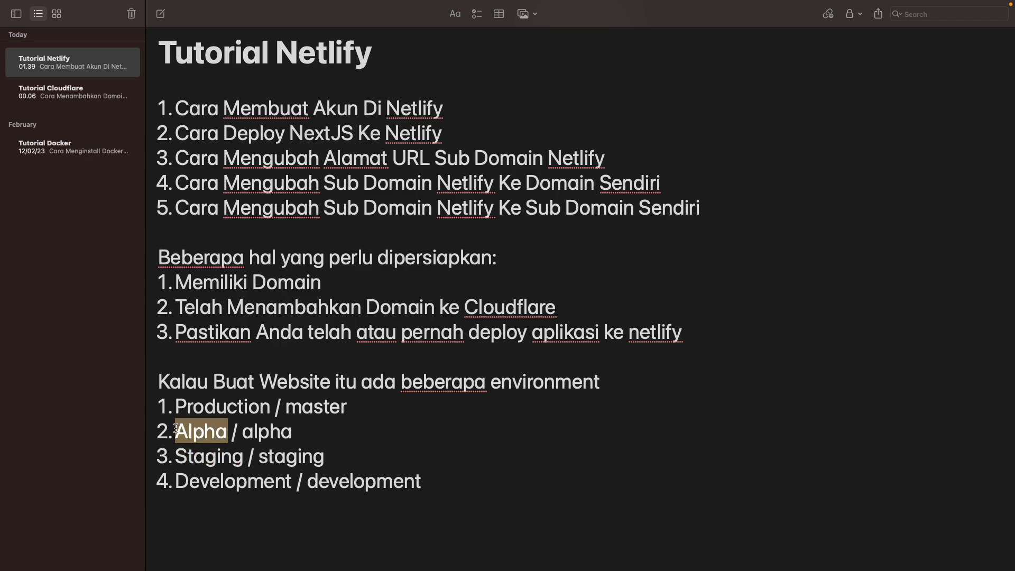
{"action": "left_click", "coordinate": [235, 455]}
{"action": "left_click_drag", "start_coordinate": [227, 431], "coordinate": [156, 431]}
{"action": "left_click", "coordinate": [292, 431], "text": "shift"}
{"action": "left_click_drag", "start_coordinate": [294, 431], "coordinate": [141, 434]}
{"action": "double_click", "coordinate": [201, 431]}
{"action": "left_click_drag", "start_coordinate": [371, 415], "coordinate": [173, 402]}
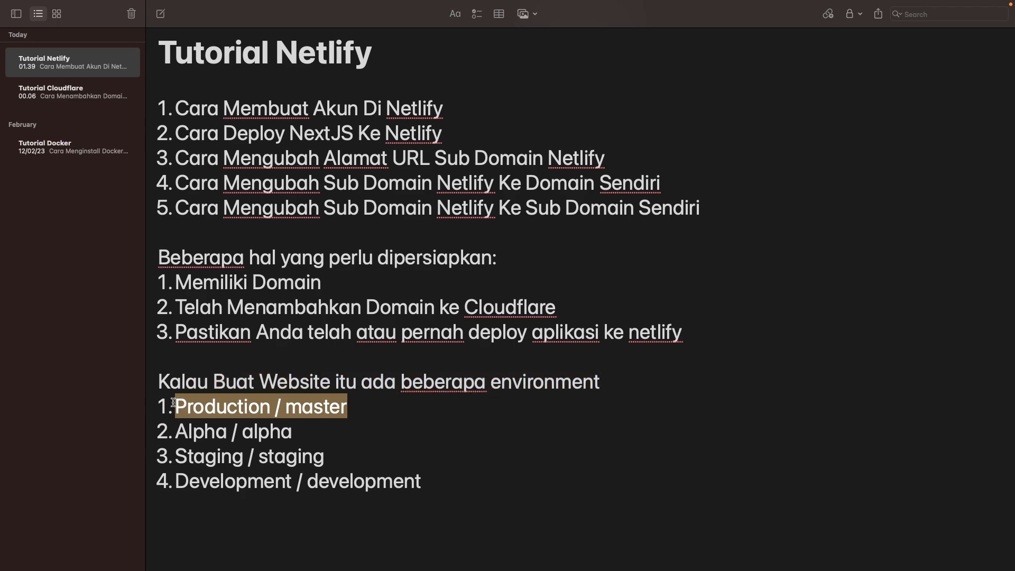
{"action": "left_click_drag", "start_coordinate": [300, 440], "coordinate": [127, 433]}
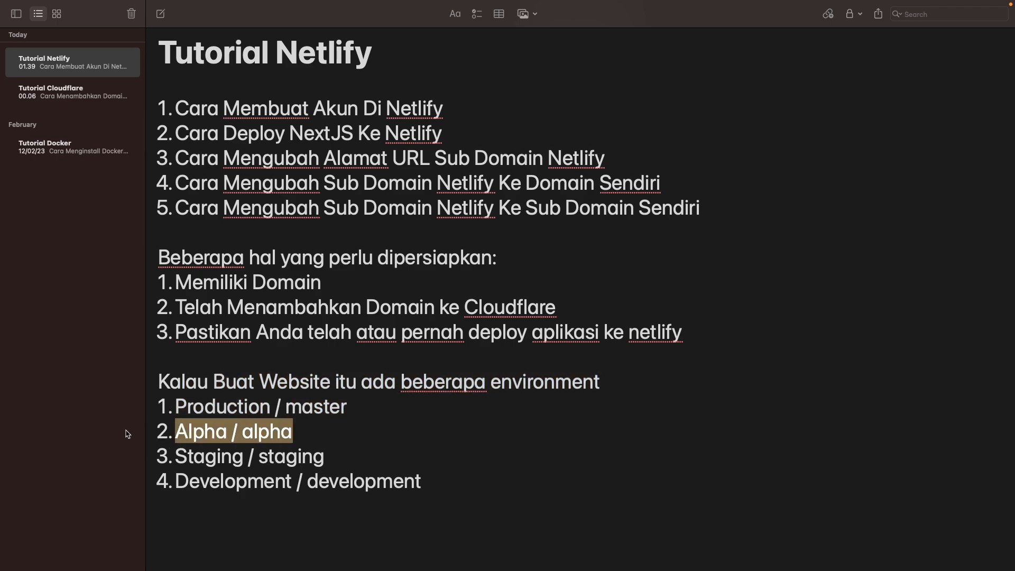
{"action": "left_click", "coordinate": [263, 448]}
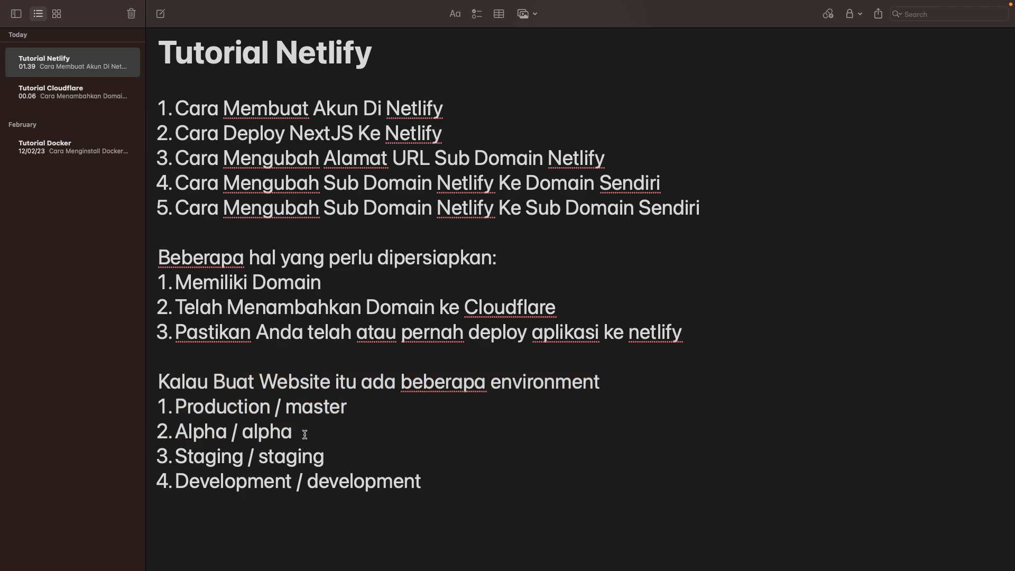
{"action": "left_click_drag", "start_coordinate": [305, 434], "coordinate": [104, 433]}
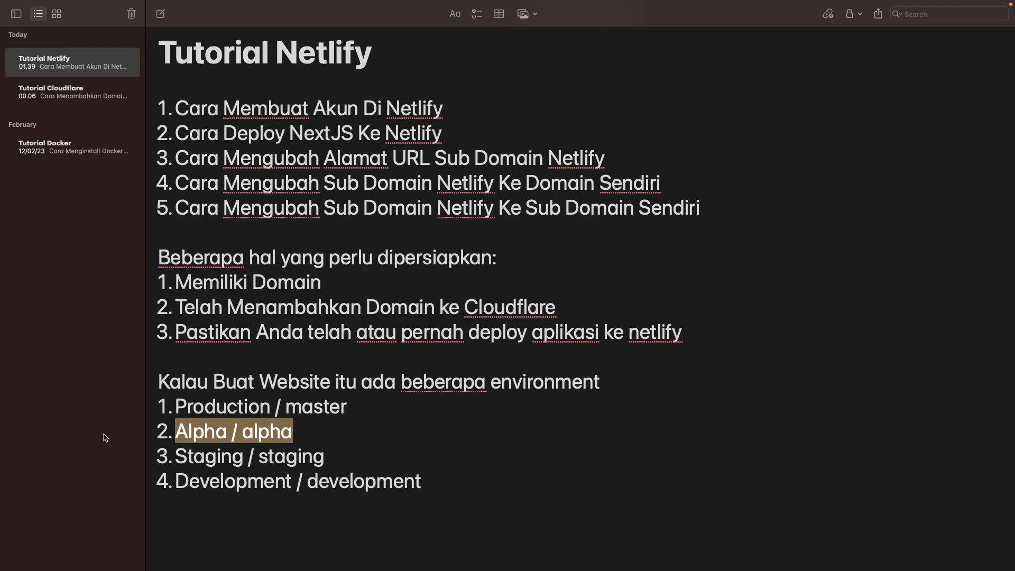
{"action": "key", "text": "BackSpace"}
{"action": "key", "text": "BackSpace"}
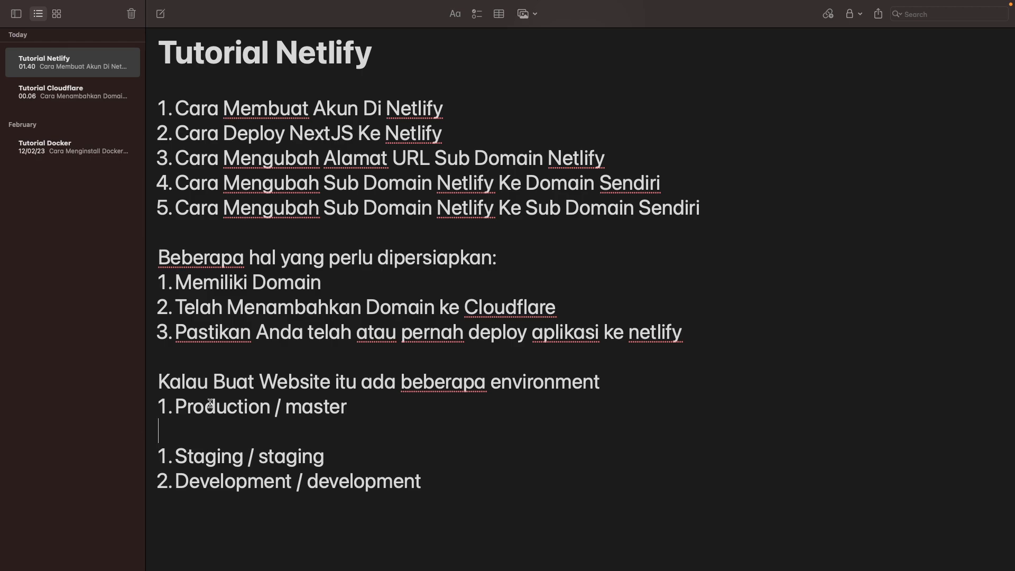
{"action": "key", "text": "cmd+z"}
{"action": "left_click", "coordinate": [267, 494]}
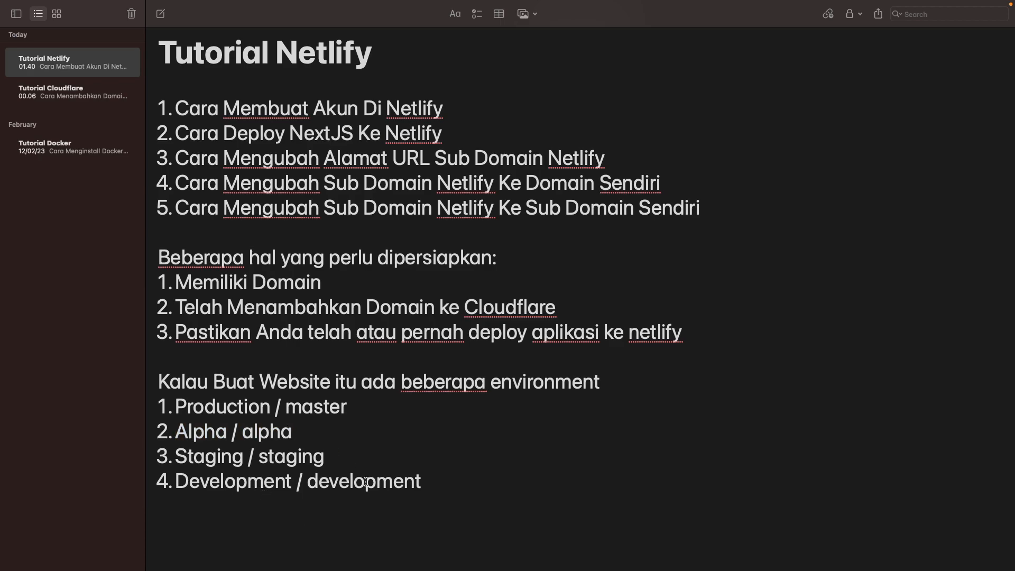
{"action": "left_click_drag", "start_coordinate": [426, 482], "coordinate": [158, 468]}
{"action": "left_click_drag", "start_coordinate": [359, 407], "coordinate": [115, 407]}
{"action": "key", "text": "ctrl+Right"}
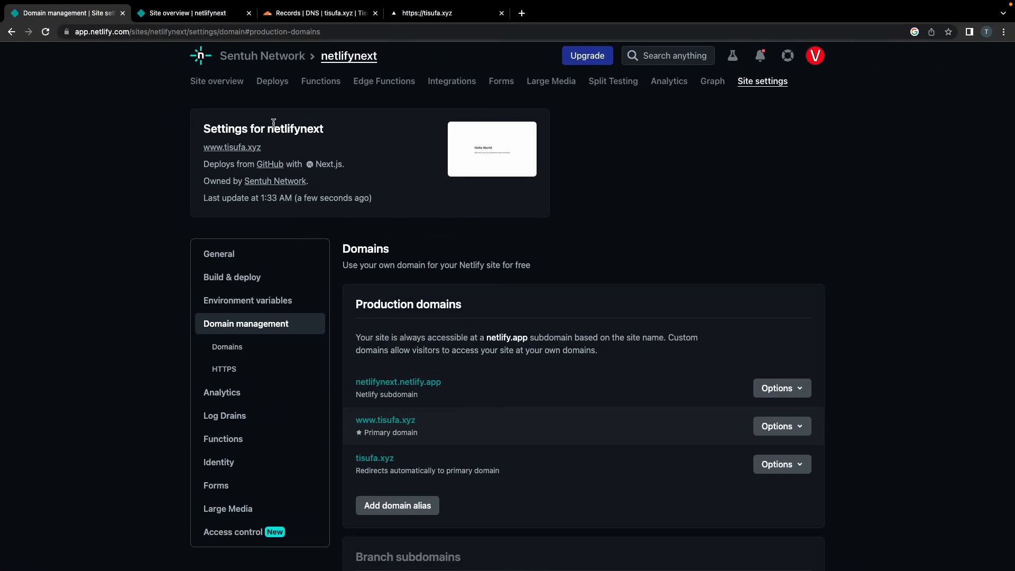
{"action": "left_click", "coordinate": [195, 16]}
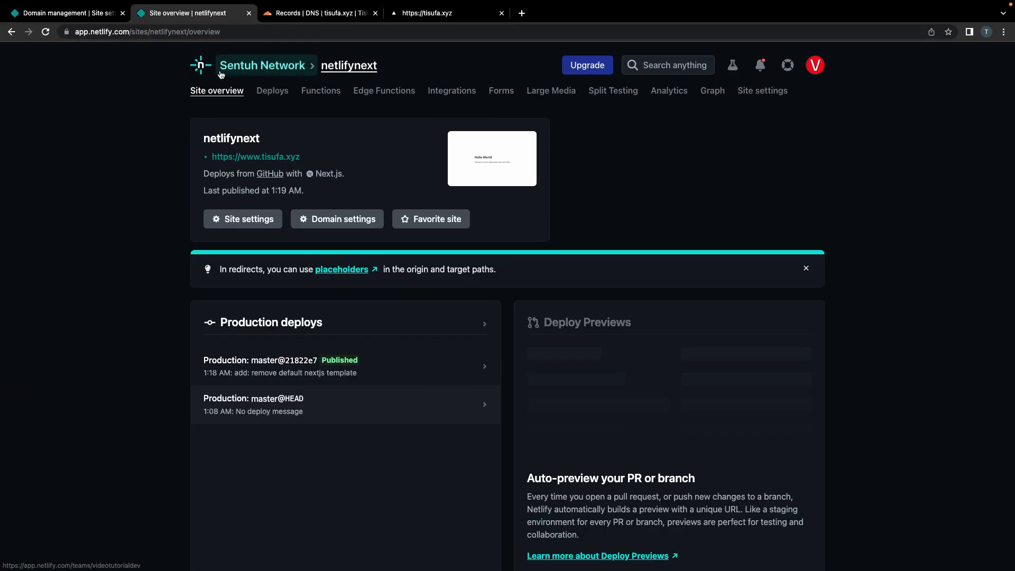
{"action": "left_click", "coordinate": [256, 158]}
{"action": "left_click", "coordinate": [284, 16]}
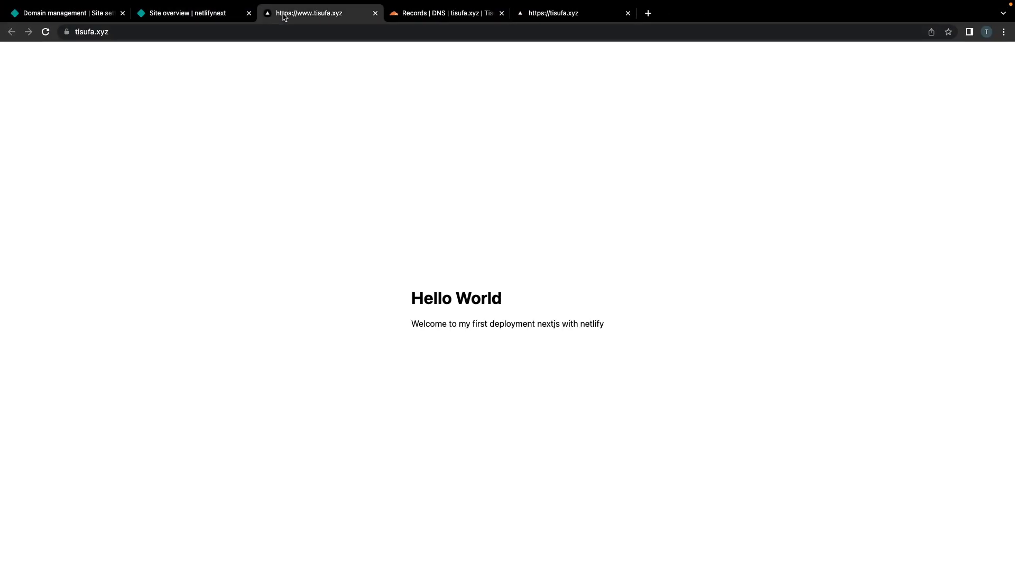
{"action": "left_click", "coordinate": [117, 32]}
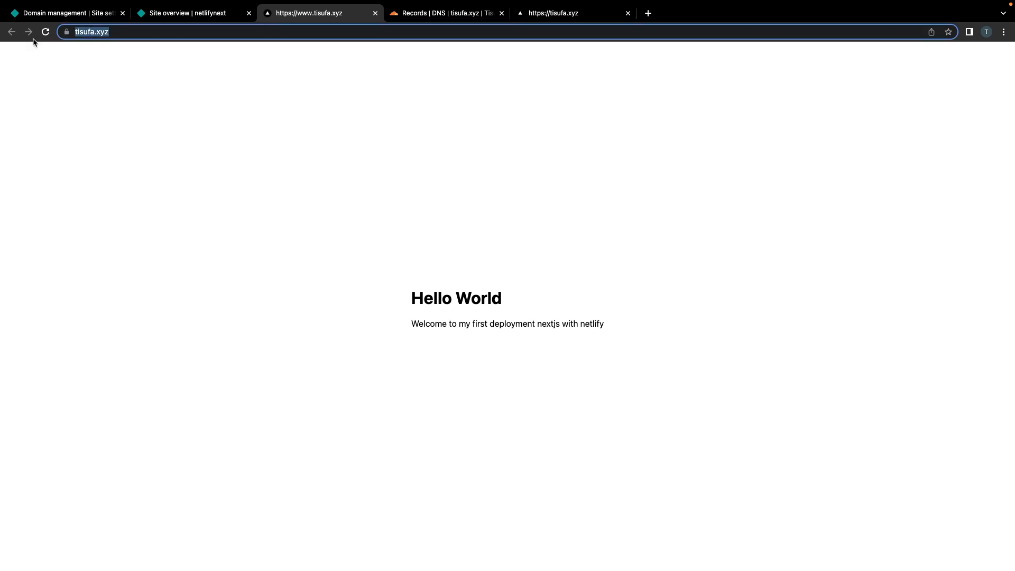
{"action": "left_click", "coordinate": [79, 16]}
Switch to the netlifynext project in the code editor and open pages/index.tsx on the development branch.
{"action": "key", "text": "ctrl+Left"}
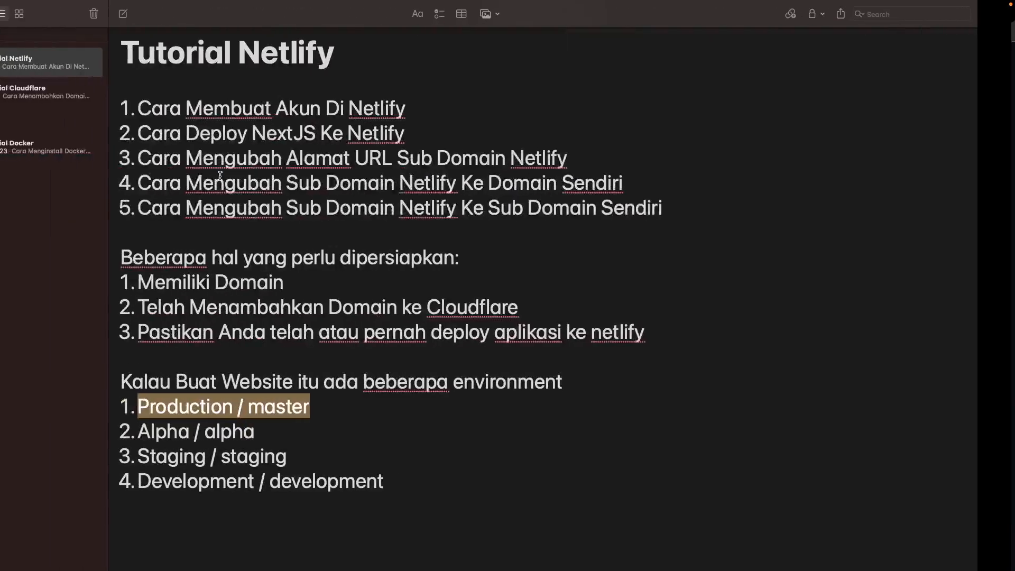
{"action": "double_click", "coordinate": [271, 481]}
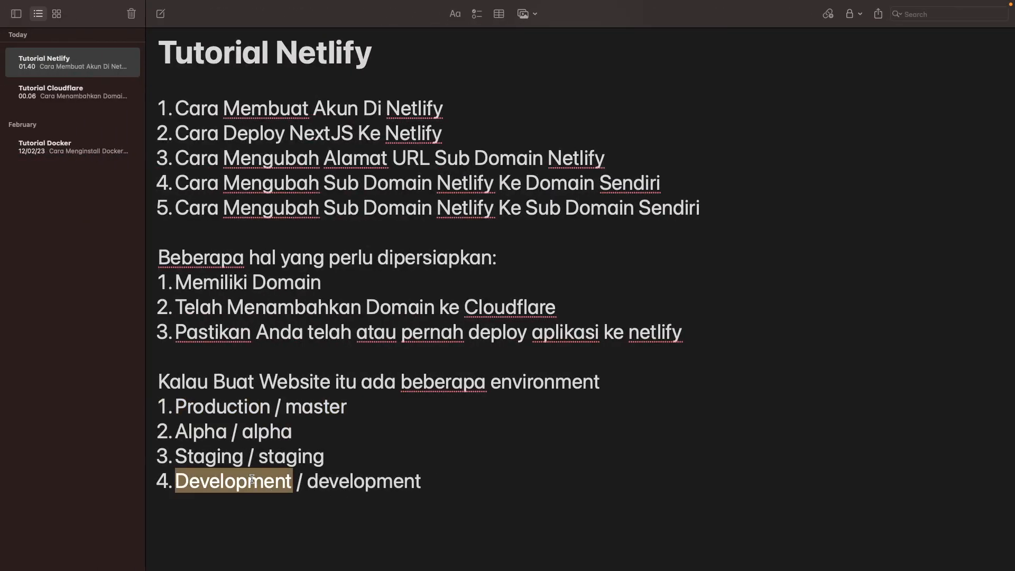
{"action": "key", "text": "ctrl+Left"}
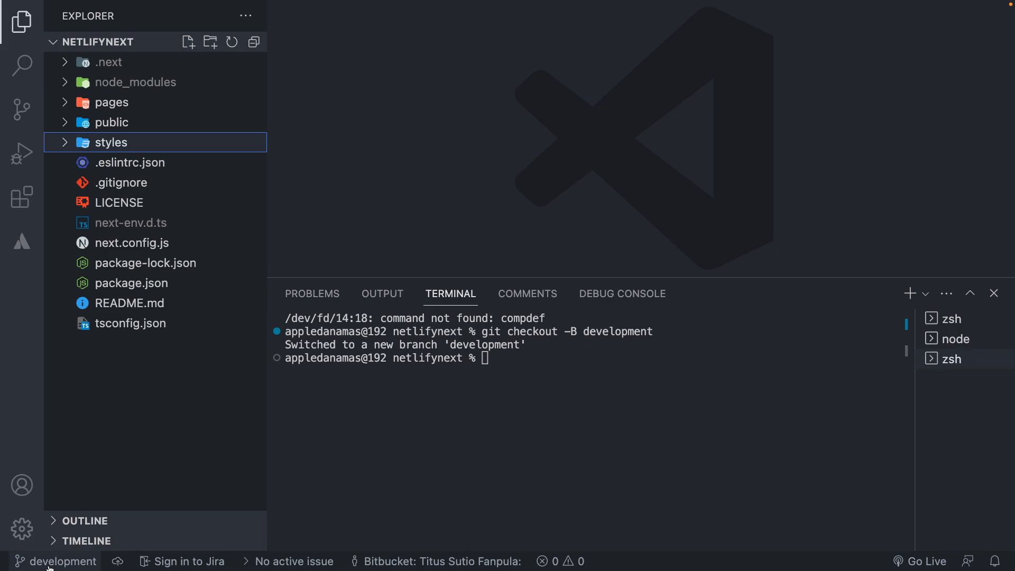
{"action": "left_click", "coordinate": [482, 364]}
{"action": "left_click", "coordinate": [132, 126]}
{"action": "left_click", "coordinate": [132, 126]}
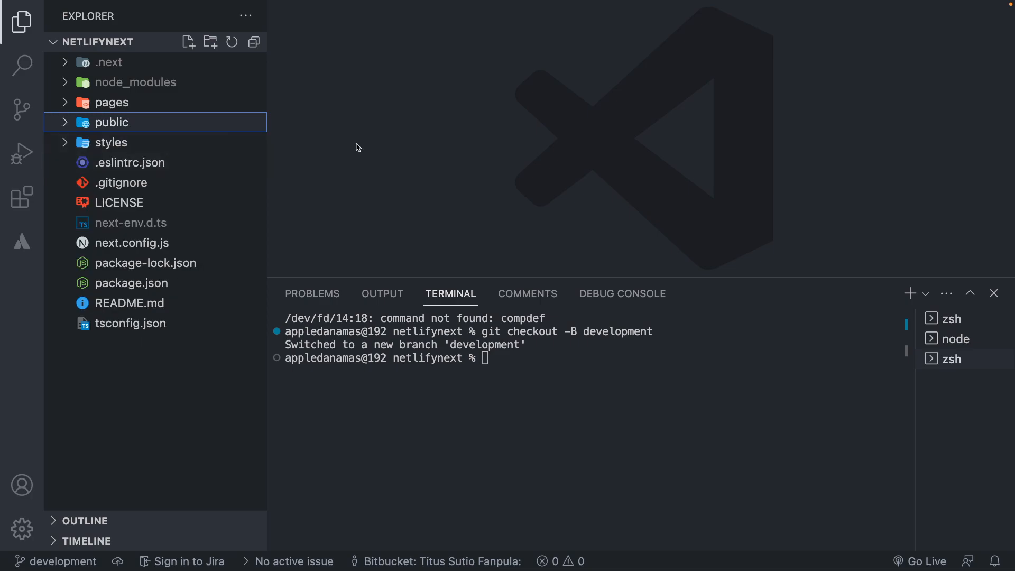
{"action": "key", "text": "super+p"}
{"action": "type", "text": "in"}
{"action": "key", "text": "Return"}
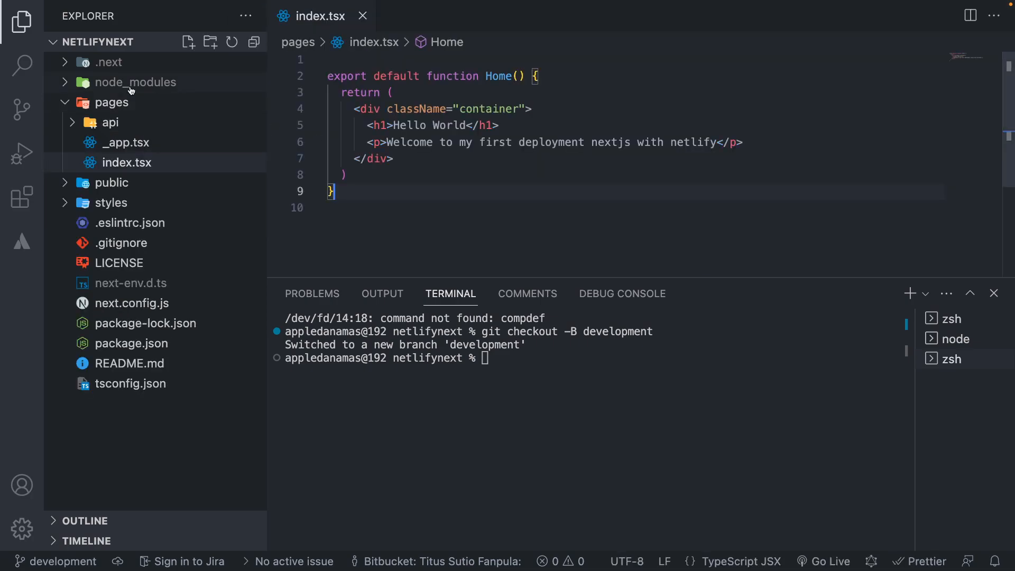
Replace the h1 heading text in index.tsx with "Tisufa.xyz" and save the file.
{"action": "left_click", "coordinate": [21, 21]}
{"action": "left_click_drag", "start_coordinate": [172, 126], "coordinate": [243, 126]}
{"action": "type", "text": "Tisu"}
{"action": "type", "text": "fa.xyz"}
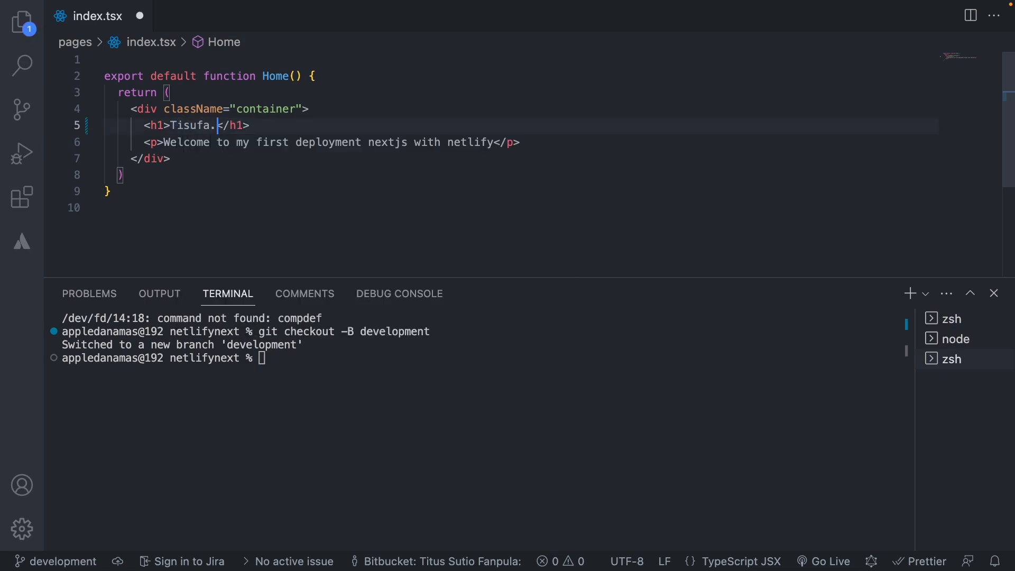
{"action": "key", "text": "Escape"}
{"action": "left_click_drag", "start_coordinate": [163, 142], "coordinate": [502, 142]}
{"action": "left_click", "coordinate": [469, 177]}
{"action": "key", "text": "ctrl+s"}
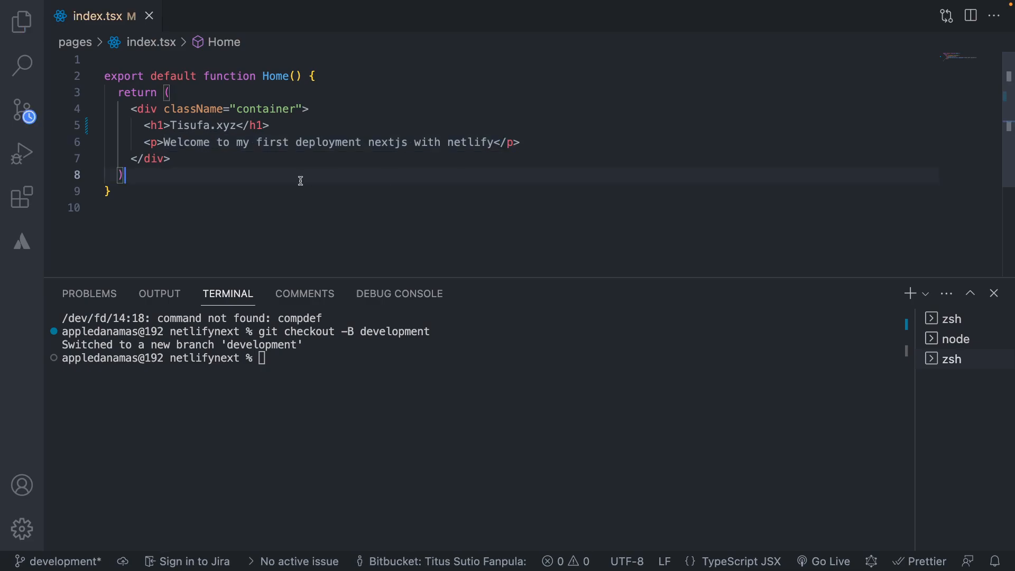
Switch to the browser and open localhost:3000 in a new tab to check the edited heading in the local page.
{"action": "key", "text": "ctrl+Right"}
{"action": "key", "text": "ctrl+Left"}
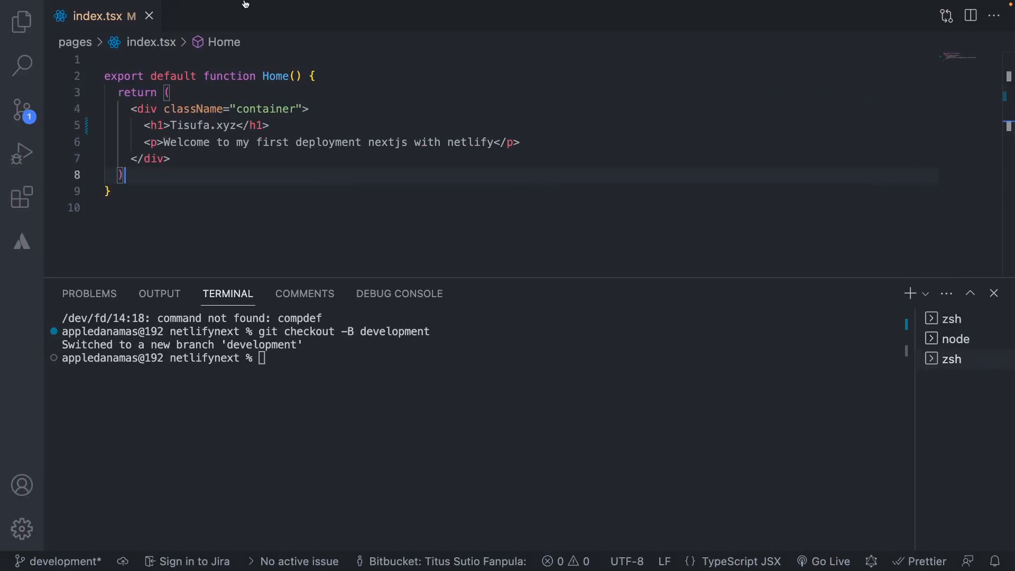
{"action": "key", "text": "ctrl+Right"}
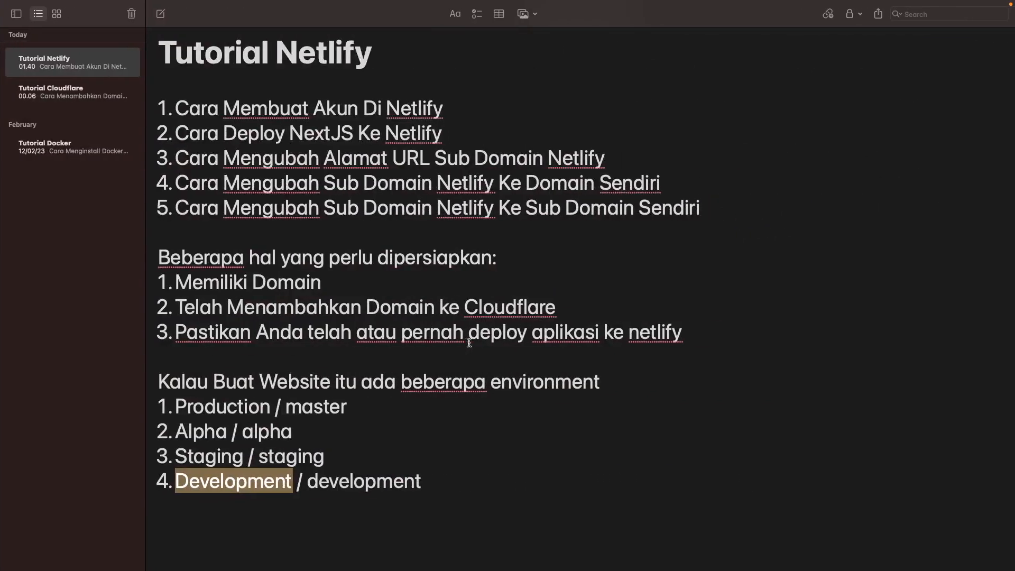
{"action": "key", "text": "ctrl+Right"}
{"action": "left_click", "coordinate": [294, 13]}
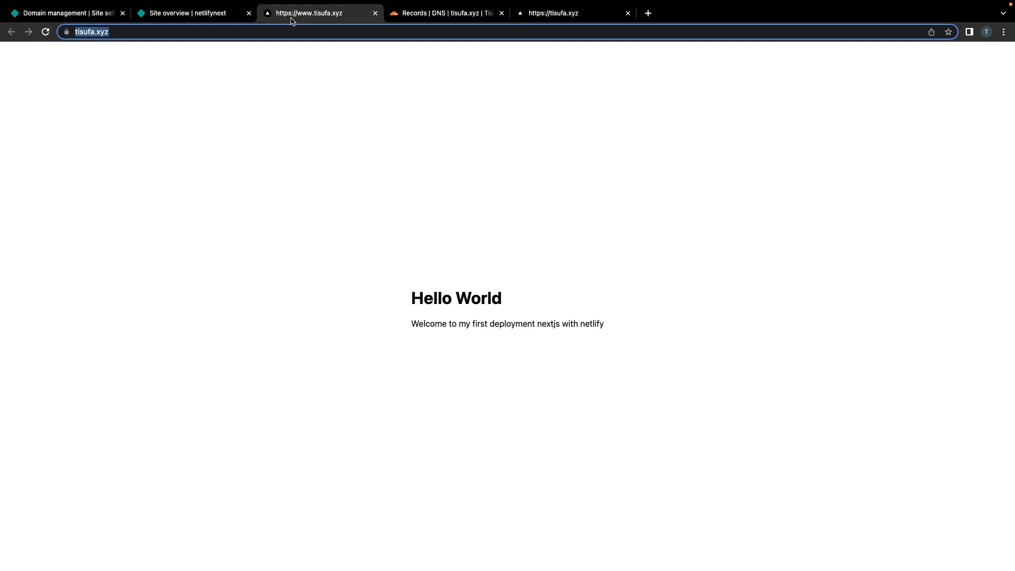
{"action": "left_click", "coordinate": [476, 15]}
{"action": "left_click", "coordinate": [648, 13]}
{"action": "type", "text": "local"}
{"action": "key", "text": "Return"}
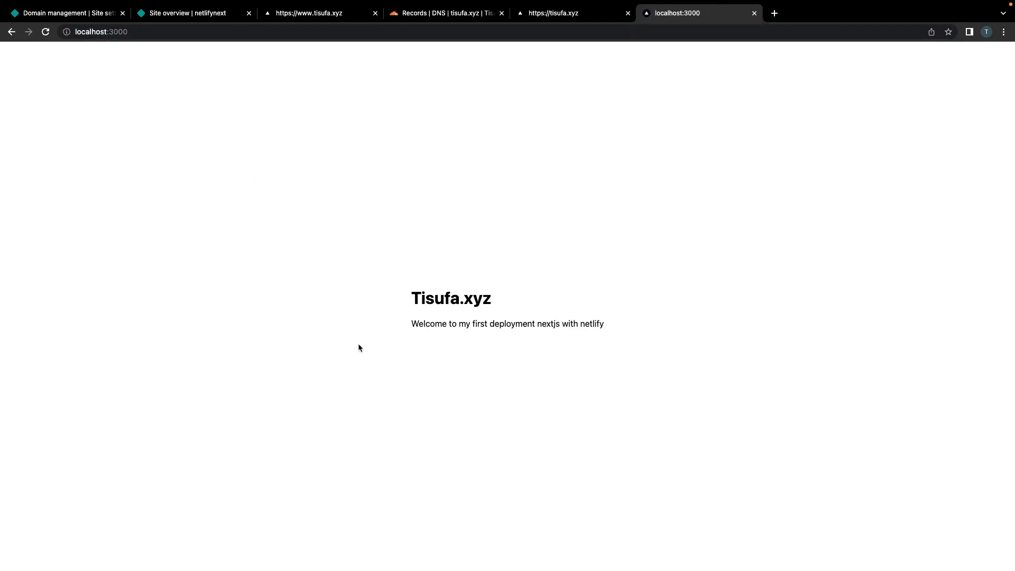
{"action": "double_click", "coordinate": [437, 290]}
{"action": "left_click", "coordinate": [449, 354]}
{"action": "key", "text": "ctrl+Left"}
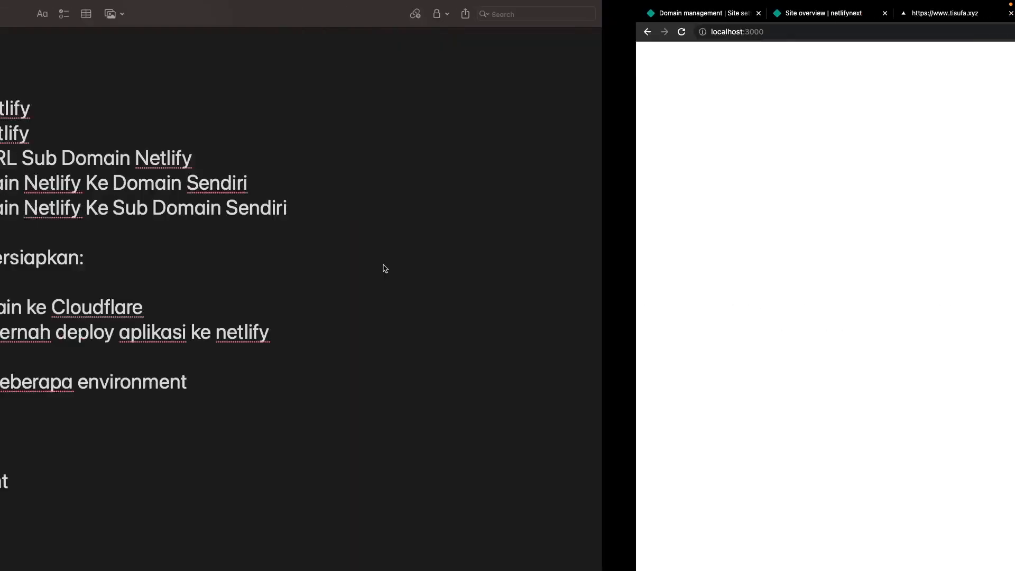
{"action": "key", "text": "ctrl+Right"}
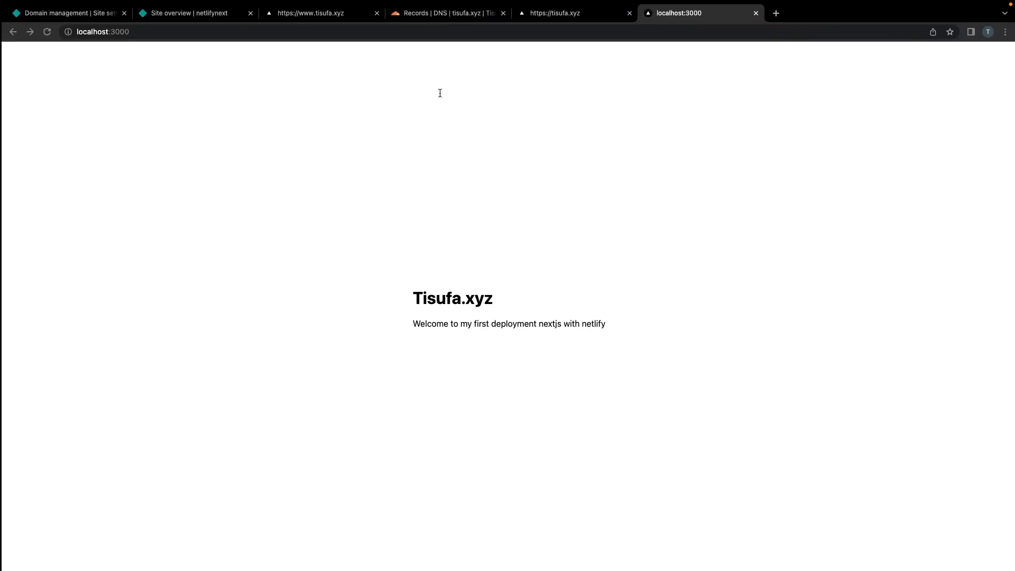
Return to the Tutorial Netlify note and review the three preparation requirements and the fourth tutorial topic.
{"action": "key", "text": "ctrl+Left"}
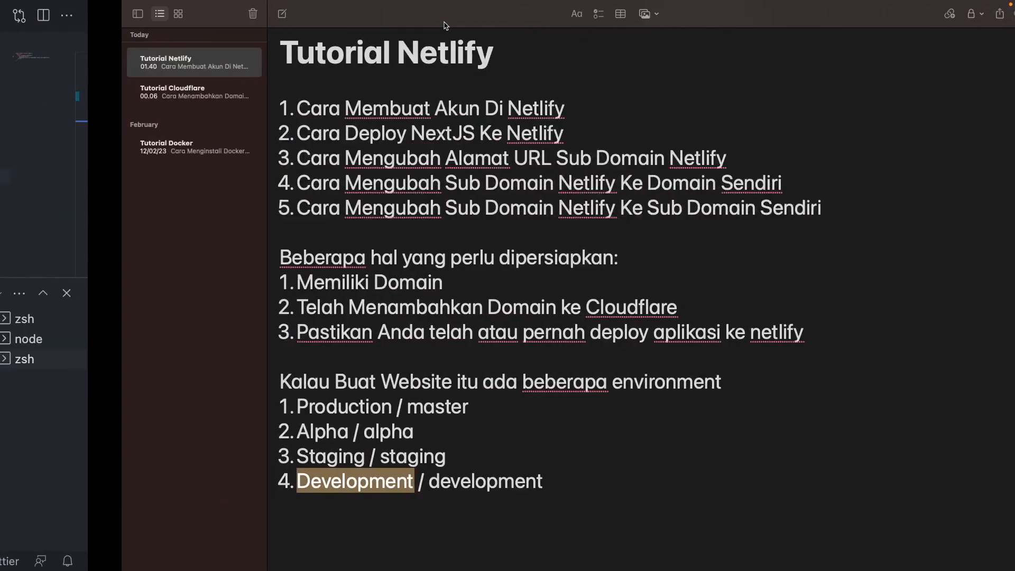
{"action": "left_click_drag", "start_coordinate": [353, 277], "coordinate": [110, 274]}
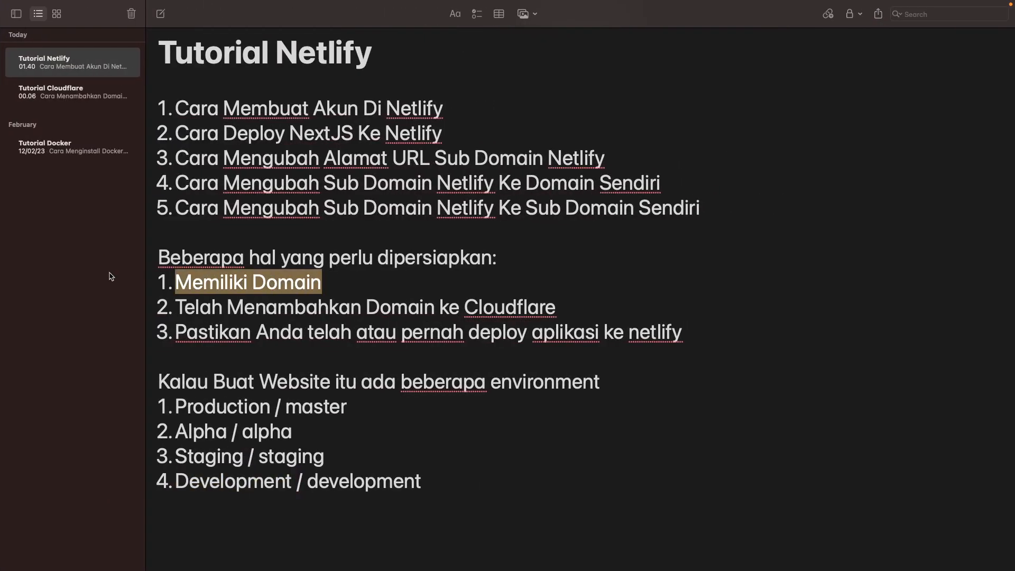
{"action": "left_click_drag", "start_coordinate": [668, 187], "coordinate": [153, 193]}
{"action": "left_click_drag", "start_coordinate": [561, 300], "coordinate": [179, 304]}
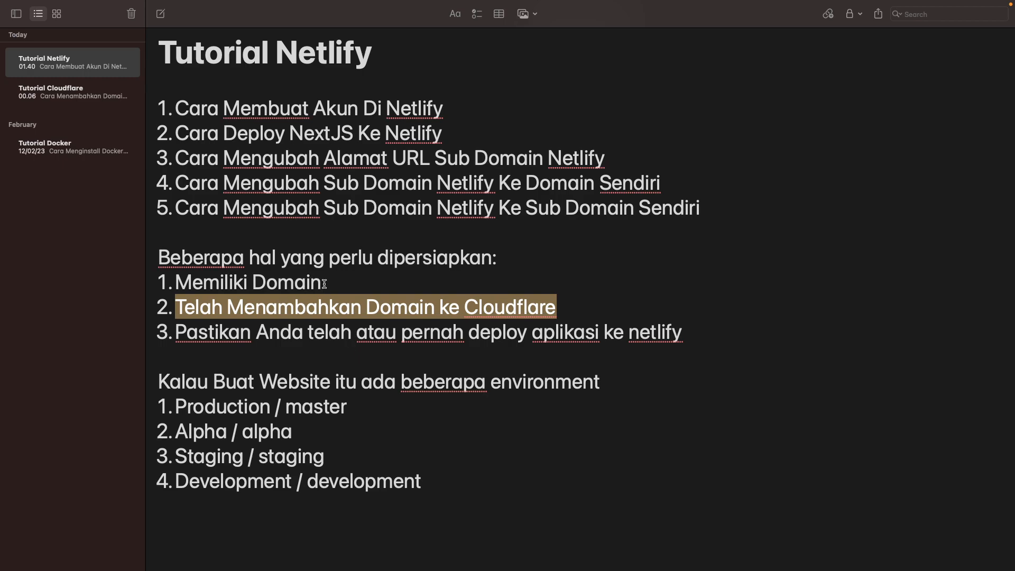
{"action": "left_click_drag", "start_coordinate": [323, 284], "coordinate": [122, 287]}
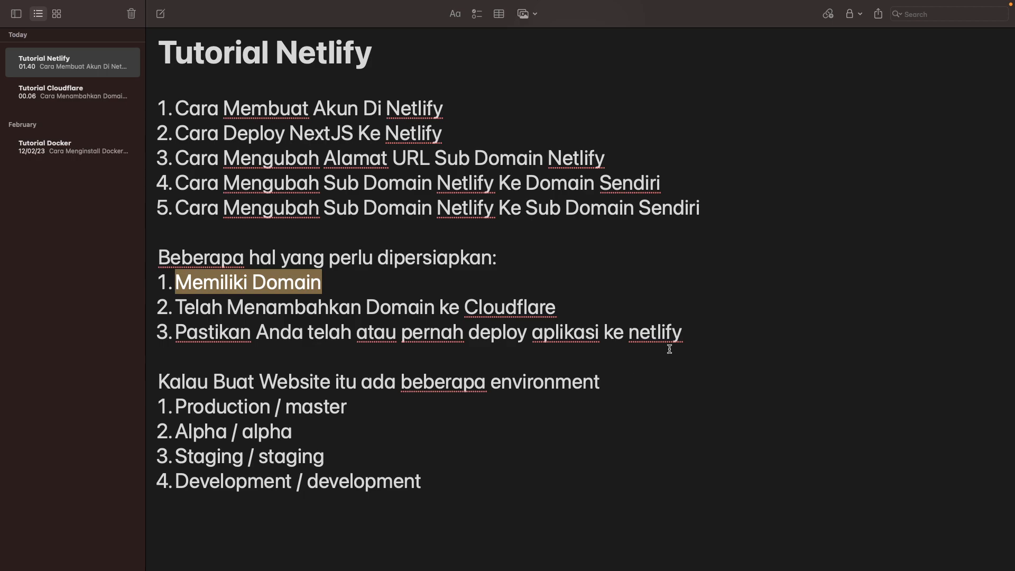
{"action": "left_click_drag", "start_coordinate": [702, 331], "coordinate": [178, 326]}
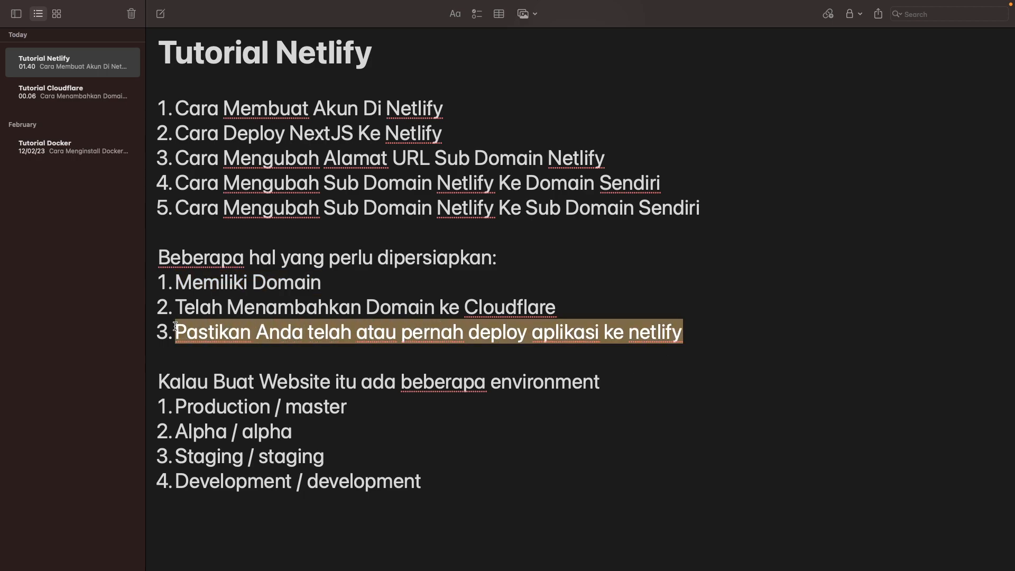
Examine the note's second and fourth tutorial topics and its Production / master and Development / development entries.
{"action": "left_click_drag", "start_coordinate": [443, 133], "coordinate": [87, 122]}
{"action": "left_click_drag", "start_coordinate": [446, 132], "coordinate": [188, 131]}
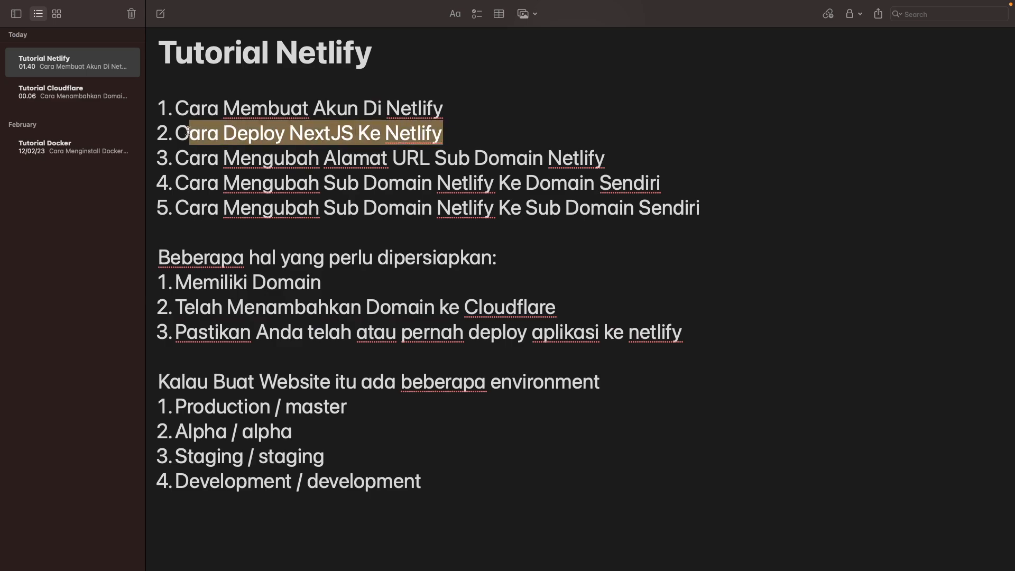
{"action": "left_click_drag", "start_coordinate": [667, 181], "coordinate": [176, 194]}
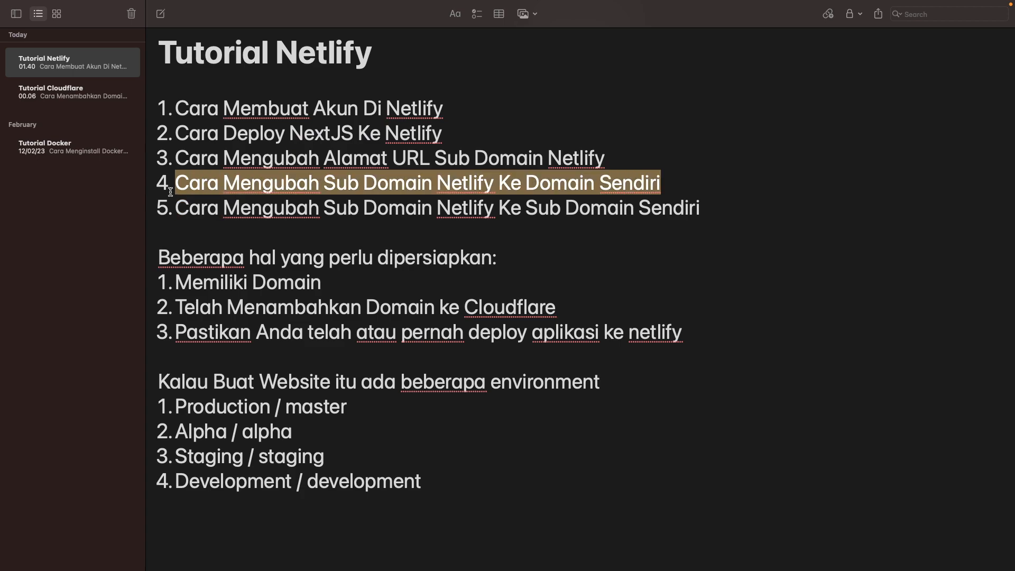
{"action": "left_click", "coordinate": [328, 182]}
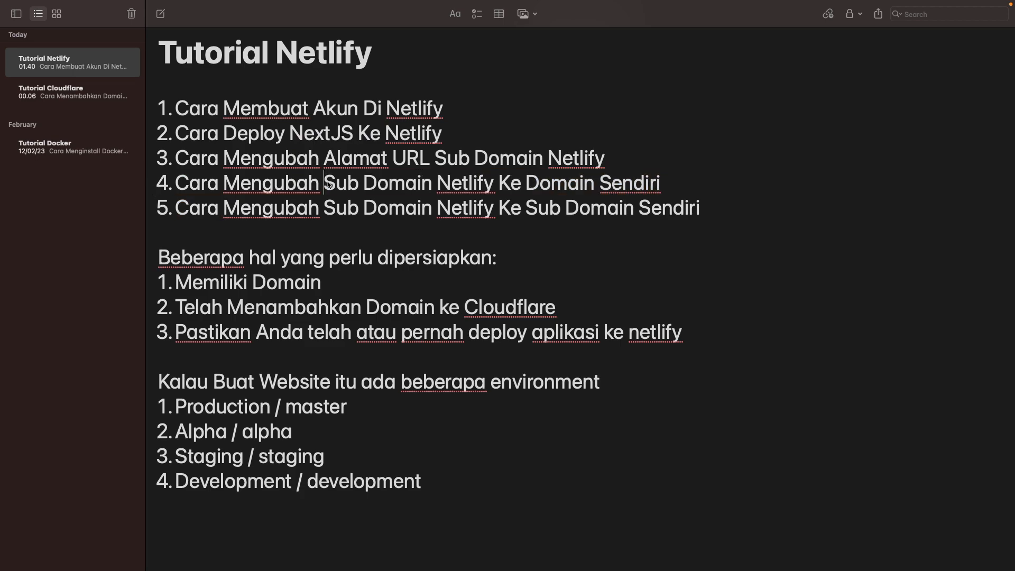
{"action": "left_click_drag", "start_coordinate": [527, 183], "coordinate": [630, 184]}
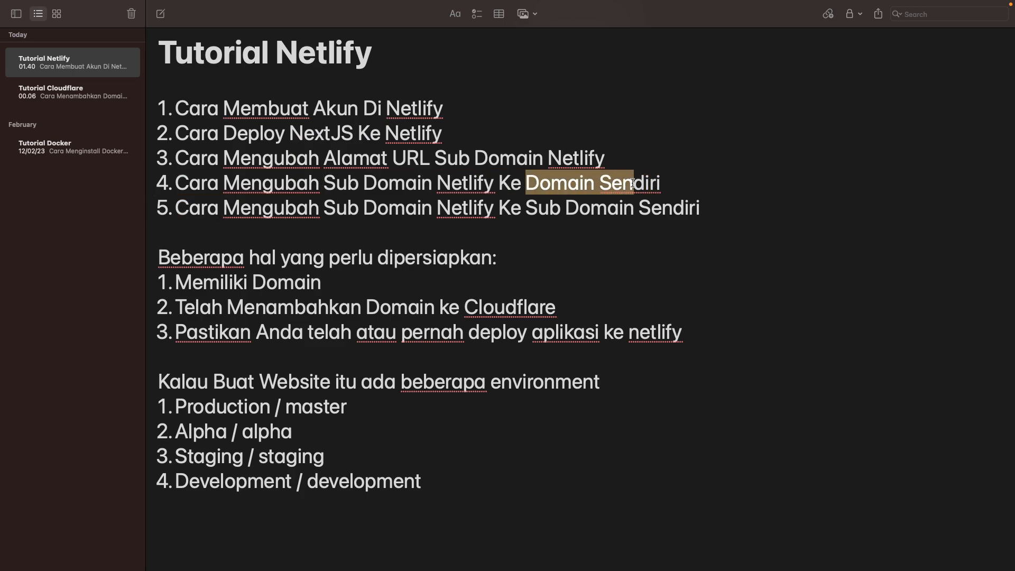
{"action": "left_click_drag", "start_coordinate": [369, 401], "coordinate": [132, 401]}
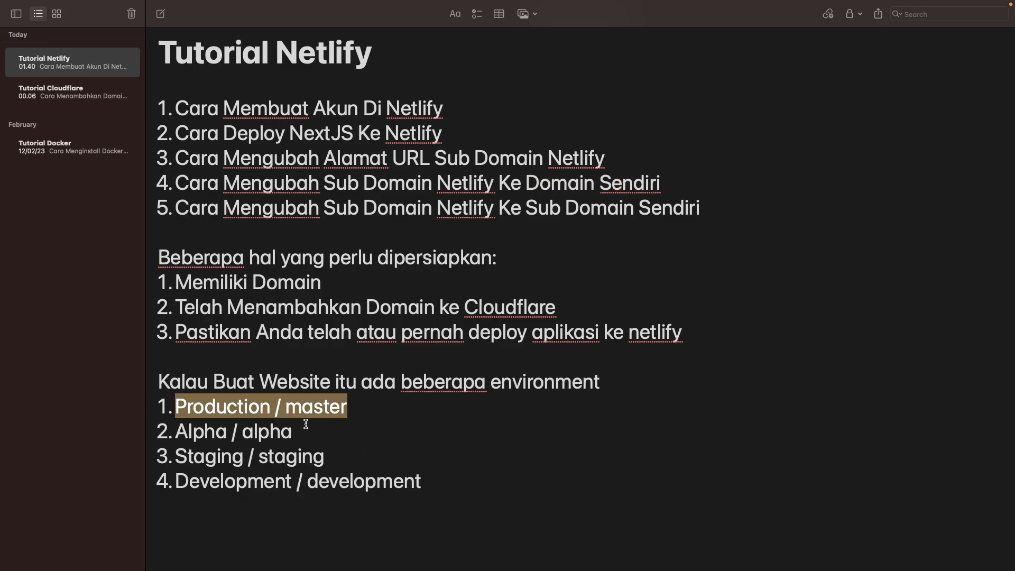
{"action": "left_click_drag", "start_coordinate": [444, 480], "coordinate": [147, 469]}
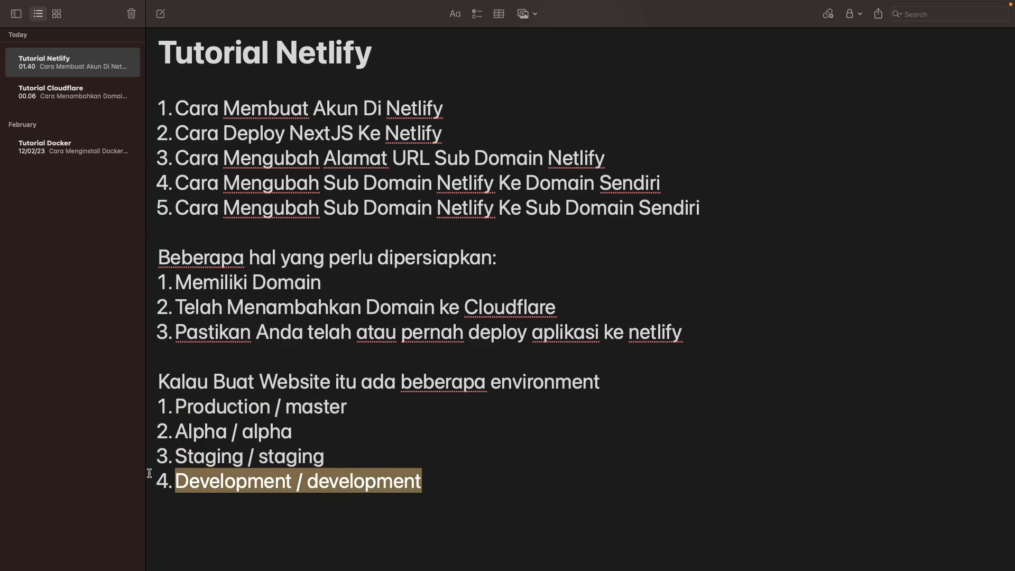
Switch back to the code editor and stage all project changes in the terminal with "git add .".
{"action": "key", "text": "ctrl+Right"}
{"action": "key", "text": "ctrl+Left"}
{"action": "key", "text": "ctrl+Left"}
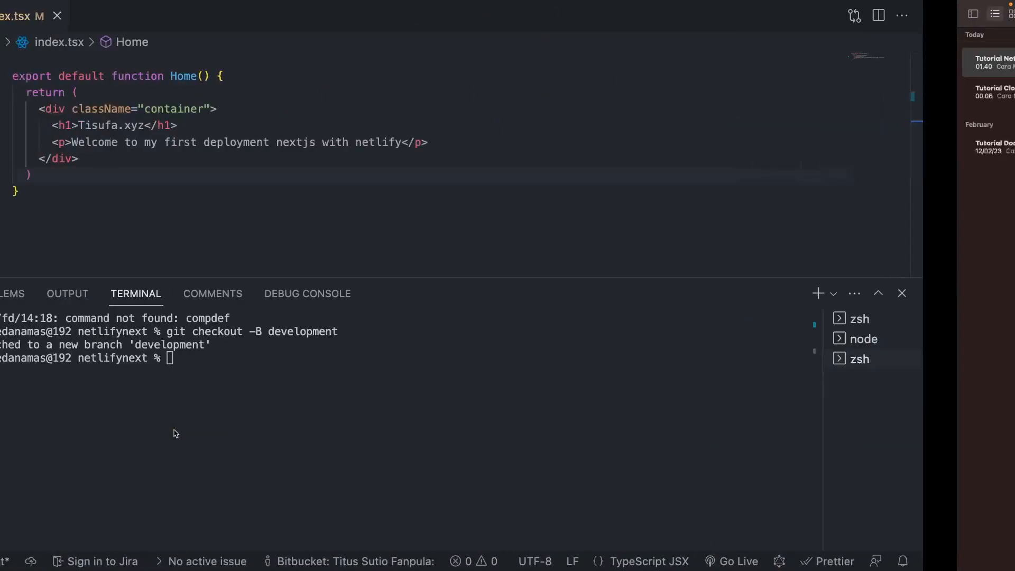
{"action": "type", "text": "git add ."}
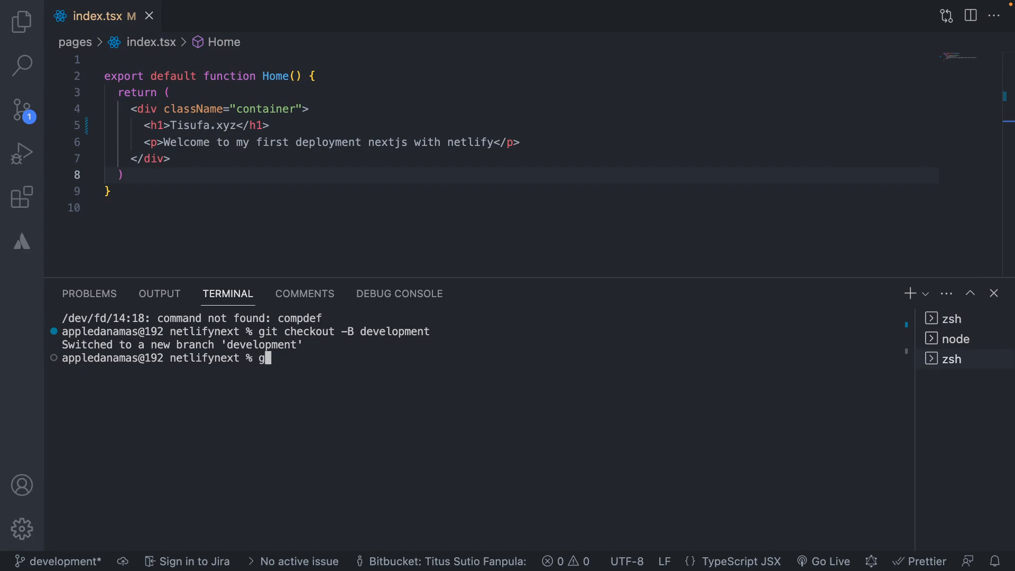
{"action": "key", "text": "Return"}
Commit the staged changes in the terminal with the message "add: first commit".
{"action": "type", "text": "git o"}
{"action": "key", "text": "BackSpace"}
{"action": "key", "text": "BackSpace"}
{"action": "type", "text": "co"}
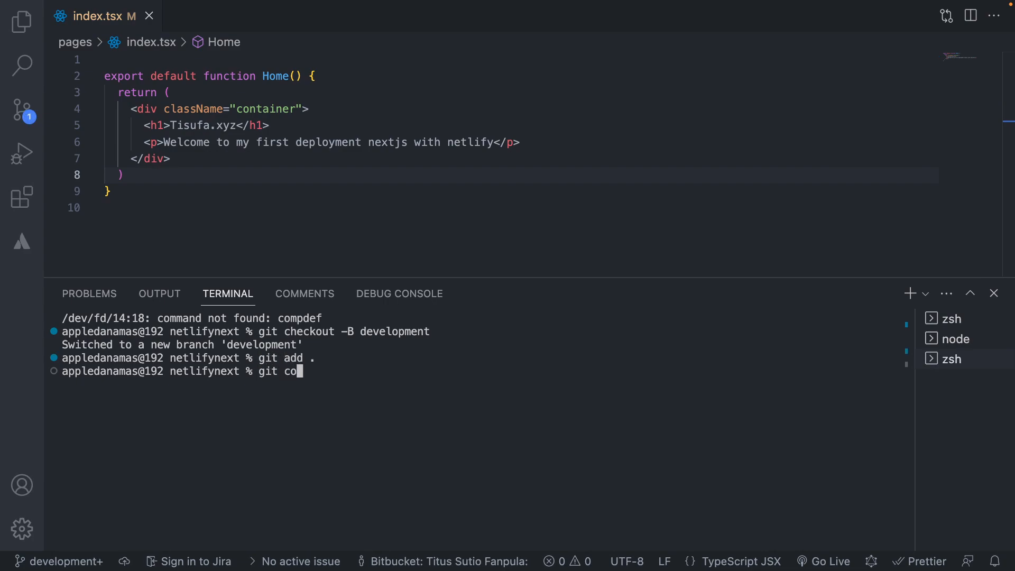
{"action": "type", "text": "mmit -m \"add:"}
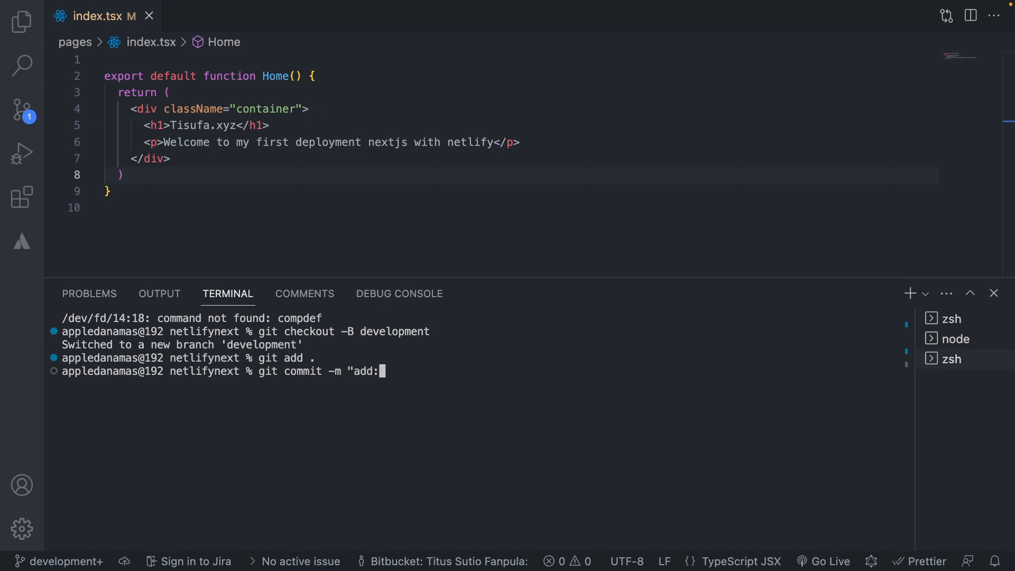
{"action": "type", "text": " first commit\""}
{"action": "key", "text": "Return"}
Push the development branch to the remote with "git push origin development".
{"action": "type", "text": "git push origin development"}
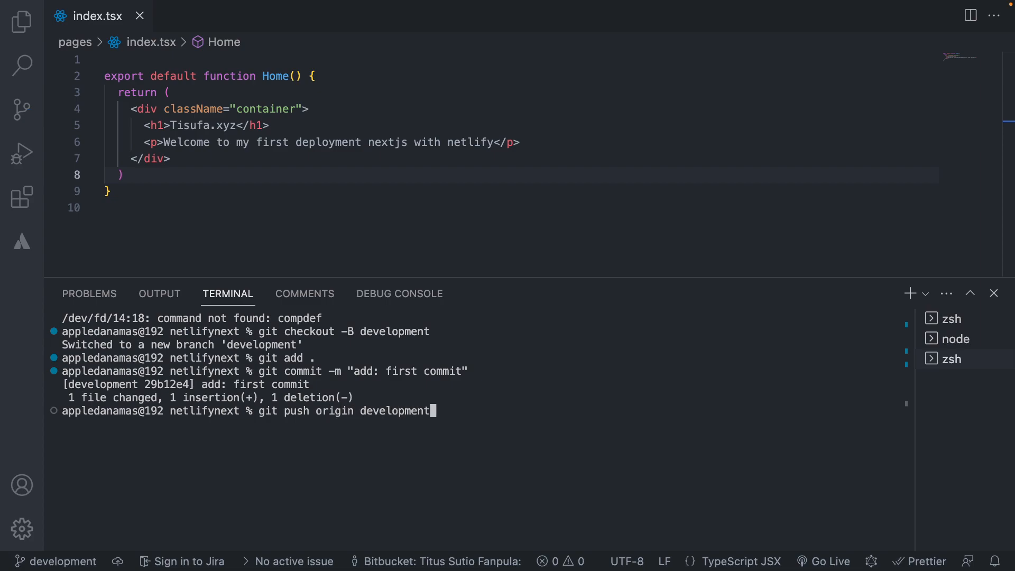
{"action": "key", "text": "Return"}
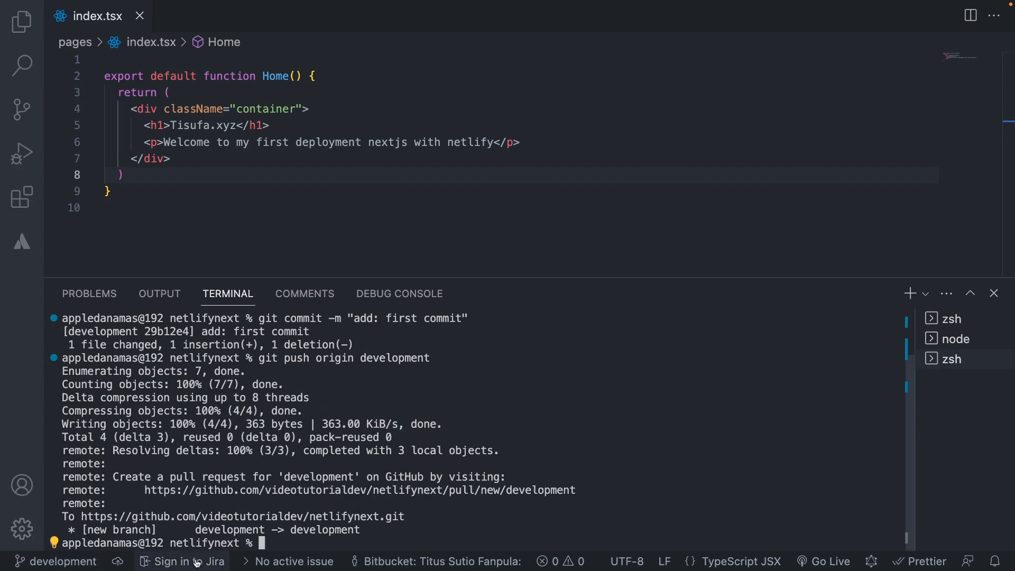
{"action": "left_click_drag", "start_coordinate": [273, 538], "coordinate": [201, 514]}
Switch to the browser, load github.com in a new tab and open the netlifynext repository from your own repositories.
{"action": "key", "text": "ctrl+Right"}
{"action": "key", "text": "ctrl+Right"}
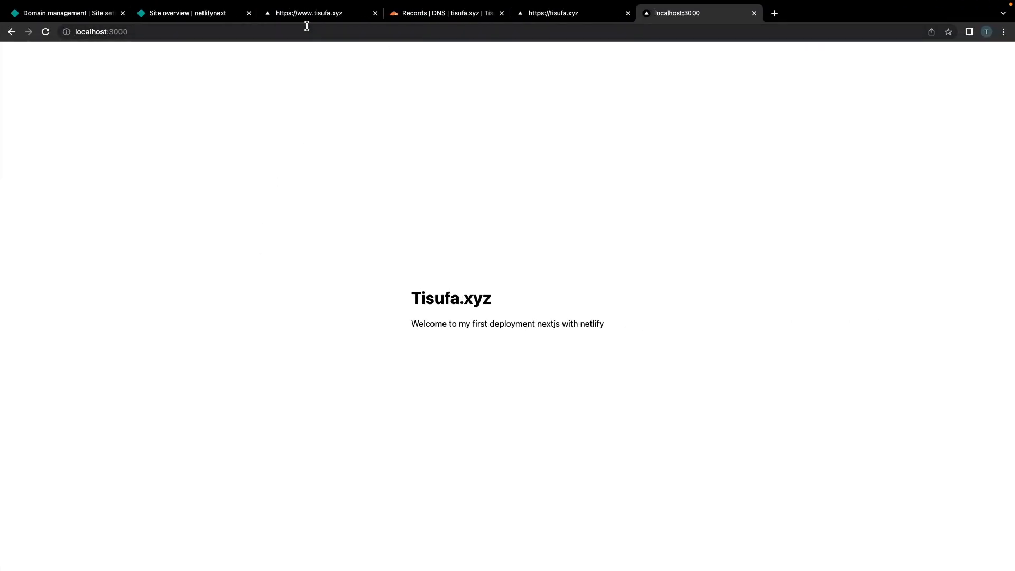
{"action": "left_click", "coordinate": [775, 13]}
{"action": "type", "text": "github.com"}
{"action": "key", "text": "Return"}
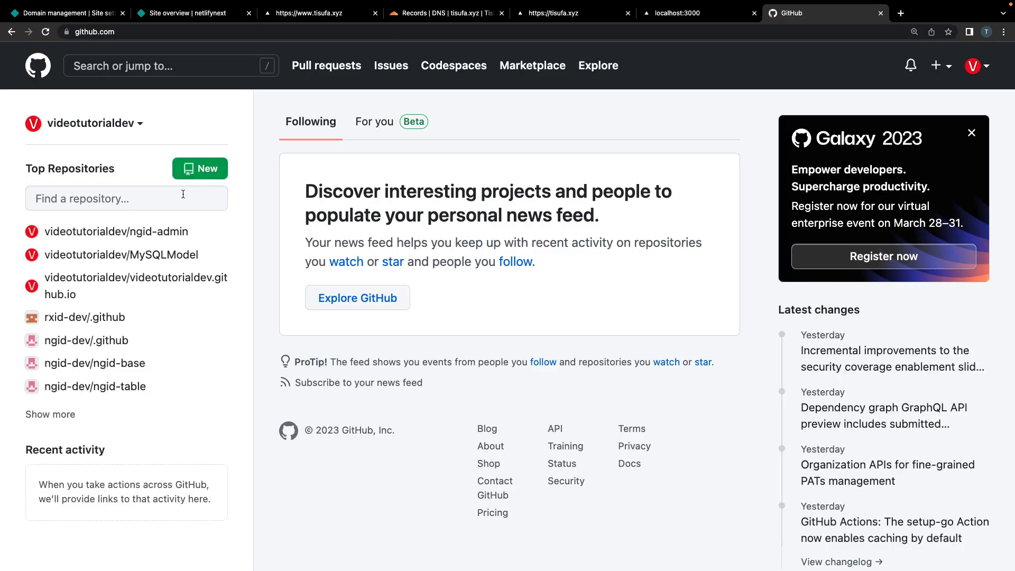
{"action": "left_click", "coordinate": [987, 68]}
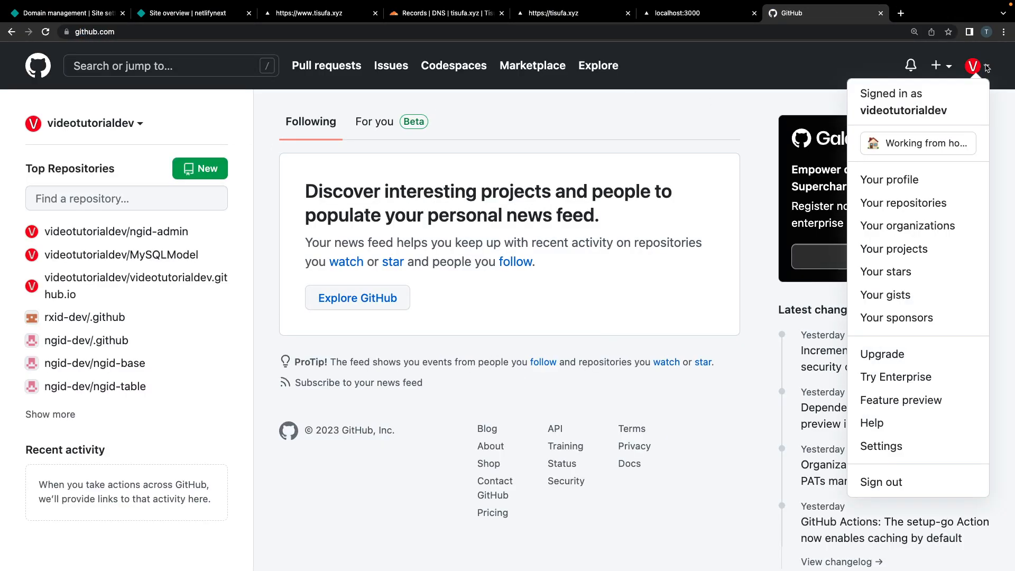
{"action": "left_click", "coordinate": [904, 202]}
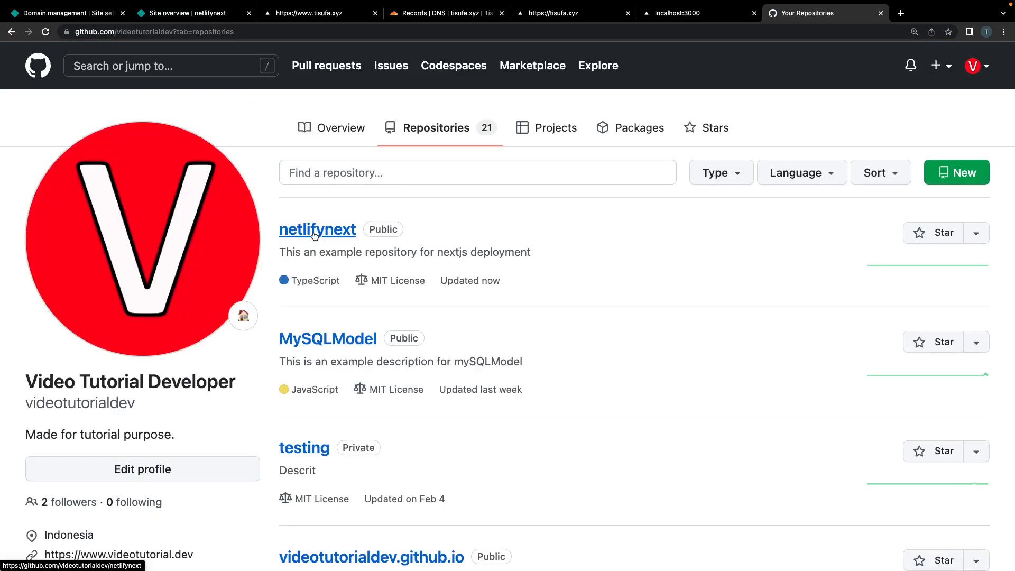
{"action": "left_click", "coordinate": [328, 230]}
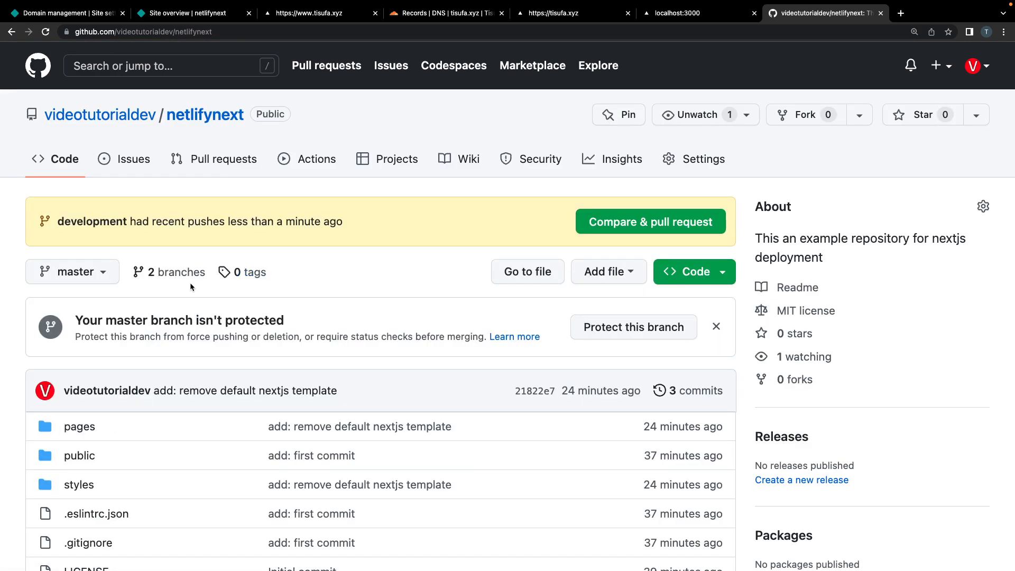
Switch the netlifynext repository view to the development branch and review its files and latest commit.
{"action": "left_click", "coordinate": [92, 273]}
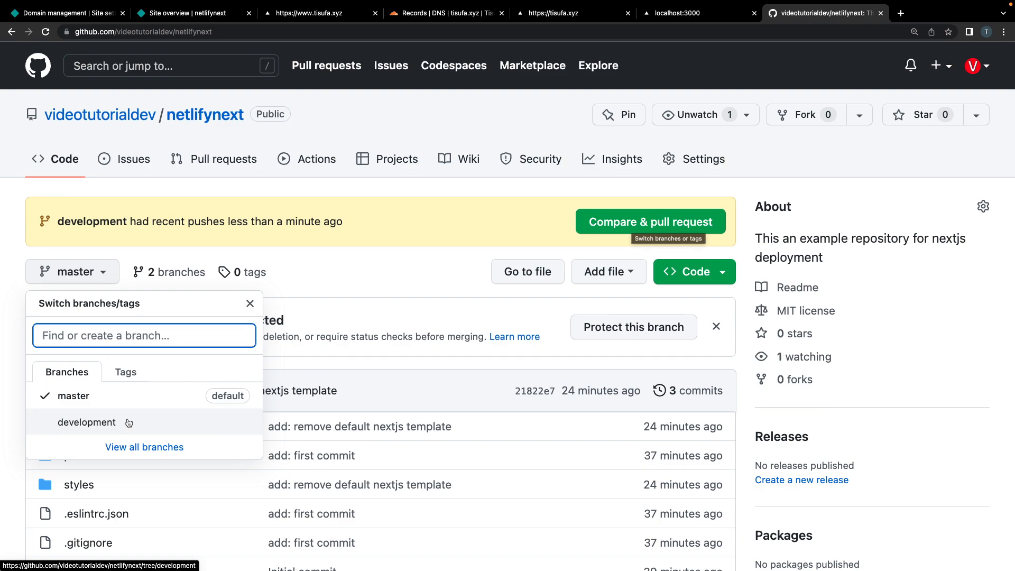
{"action": "left_click", "coordinate": [87, 422]}
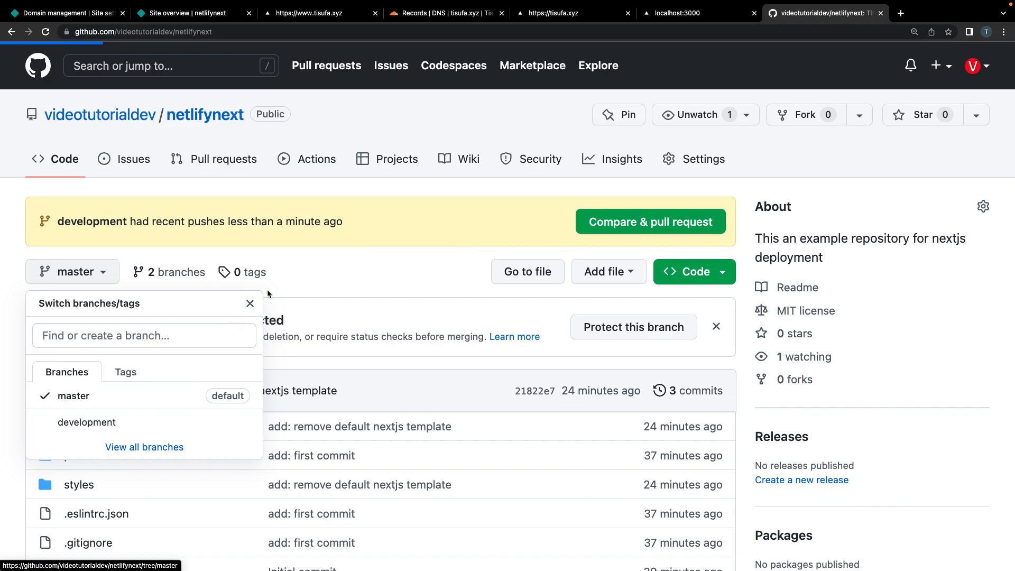
{"action": "scroll", "coordinate": [152, 350], "scroll_direction": "down", "scroll_amount": 10}
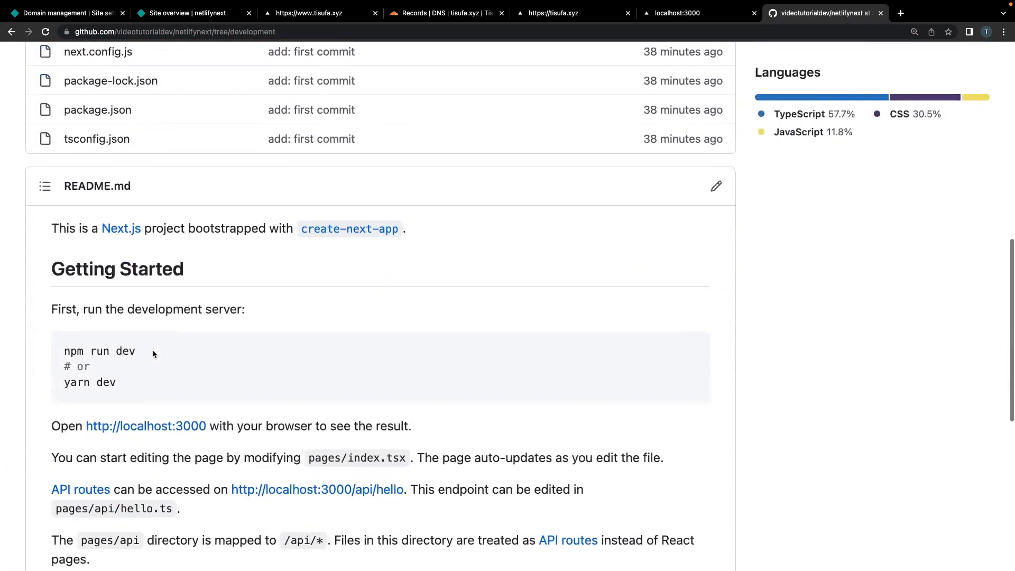
{"action": "scroll", "coordinate": [152, 351], "scroll_direction": "up", "scroll_amount": 5}
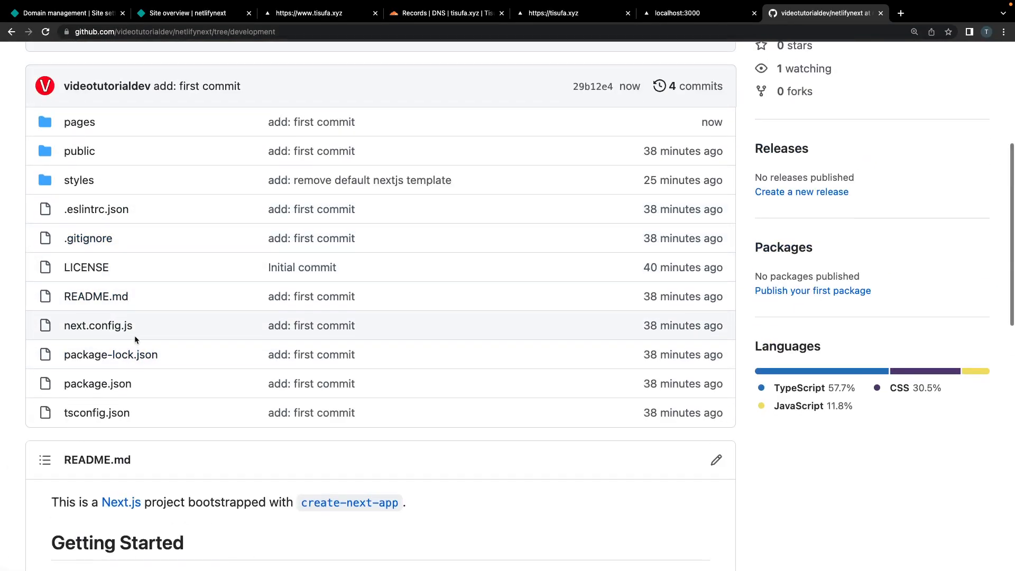
{"action": "scroll", "coordinate": [135, 338], "scroll_direction": "up", "scroll_amount": 3}
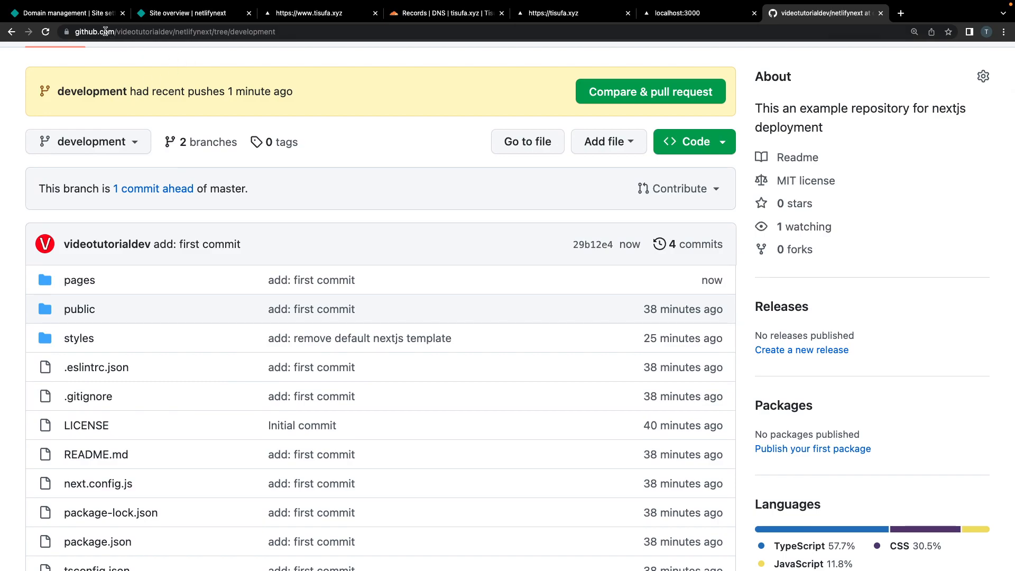
Return to Netlify, open the Sentuh Network team overview and start adding a site by importing an existing project.
{"action": "left_click", "coordinate": [74, 13]}
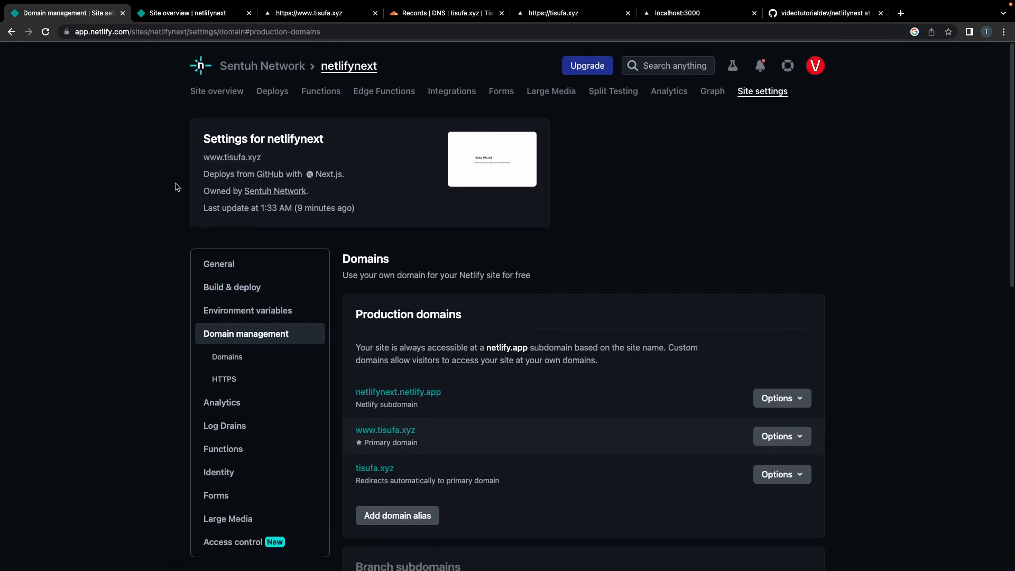
{"action": "left_click", "coordinate": [263, 66]}
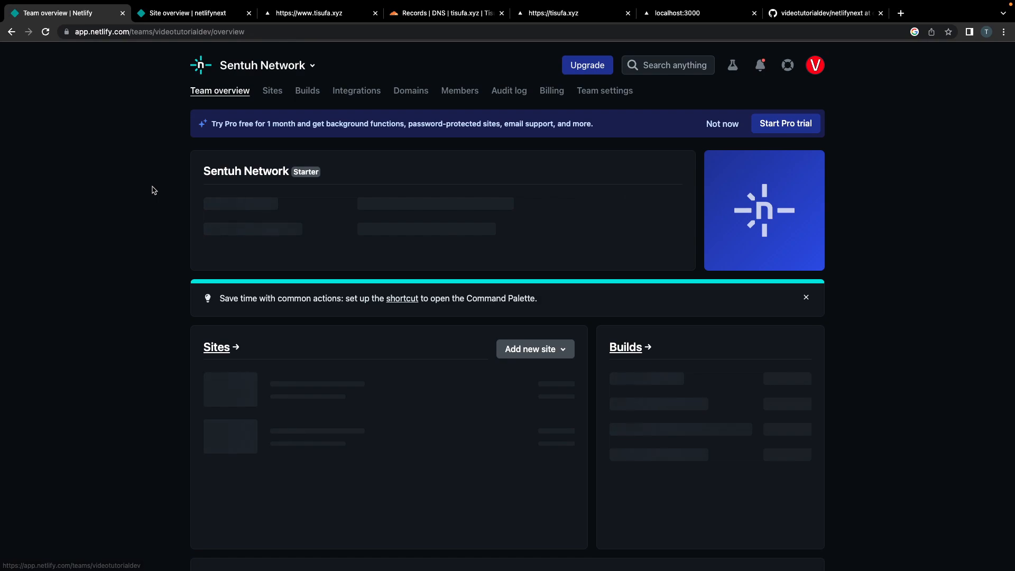
{"action": "scroll", "coordinate": [197, 291], "scroll_direction": "down", "scroll_amount": 2}
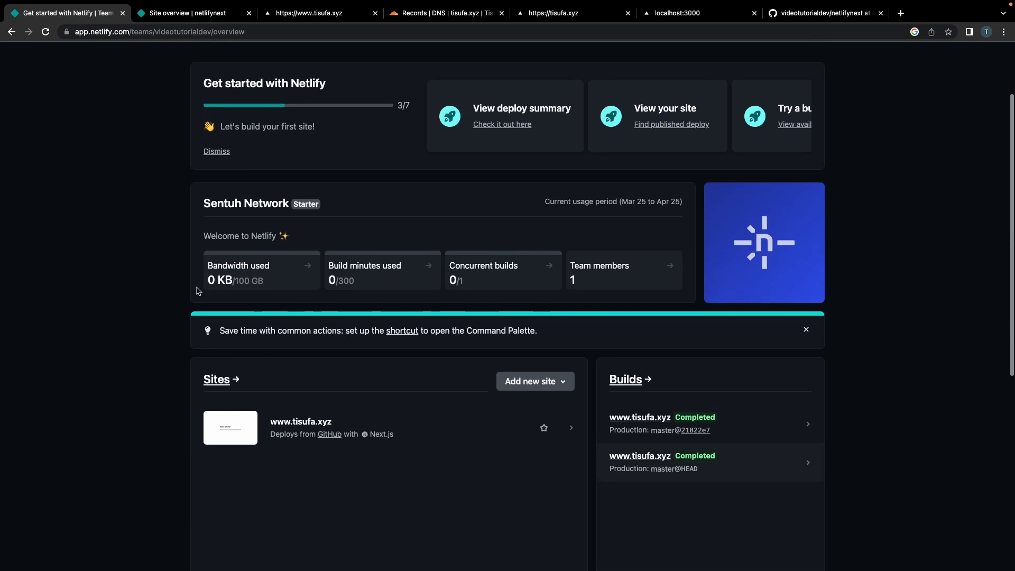
{"action": "scroll", "coordinate": [196, 291], "scroll_direction": "down", "scroll_amount": 1}
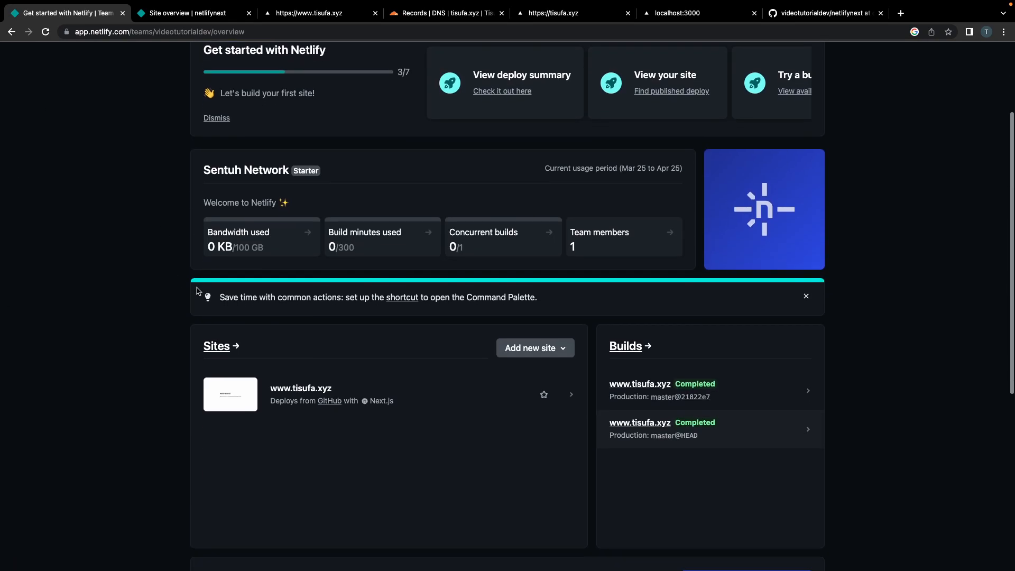
{"action": "left_click", "coordinate": [536, 351]}
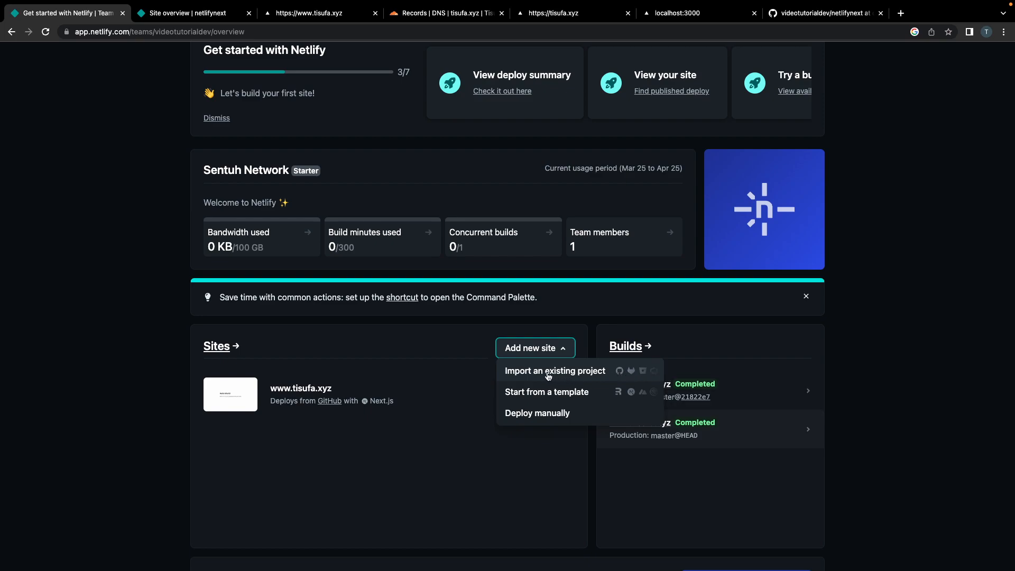
{"action": "left_click", "coordinate": [528, 372]}
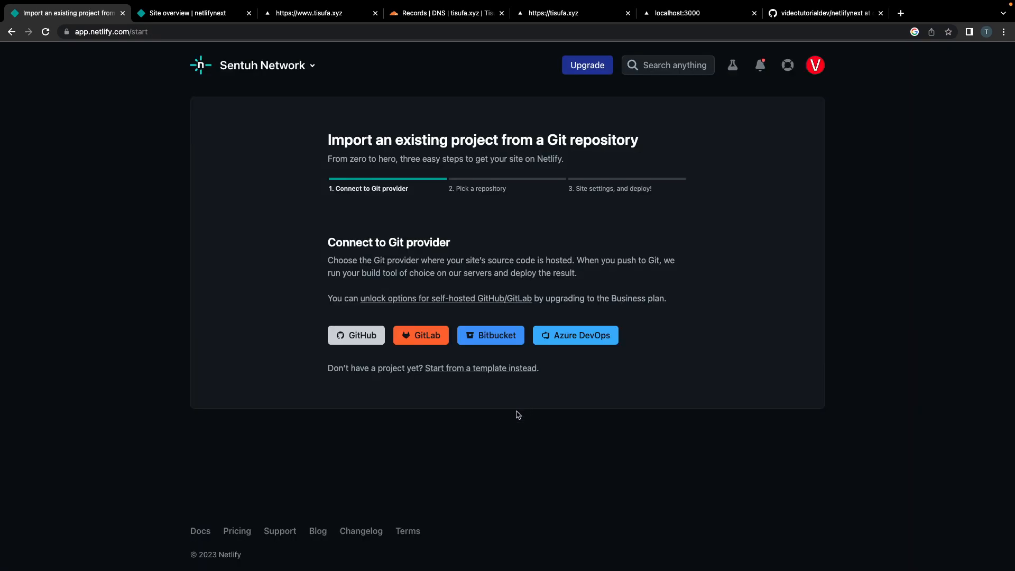
Connect GitHub as the Git provider and pick the netlifynext repository for the new site.
{"action": "left_click", "coordinate": [360, 342]}
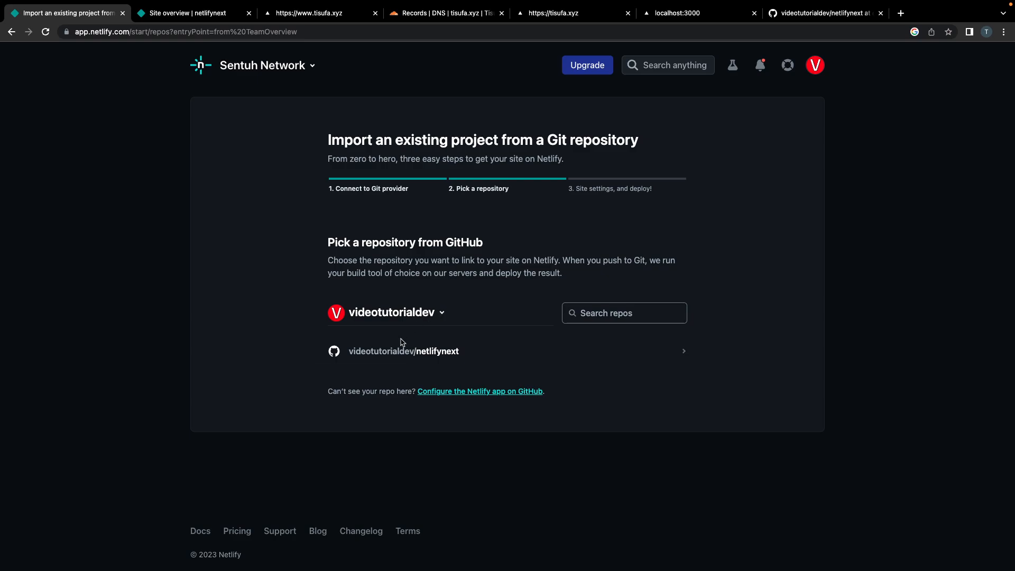
{"action": "scroll", "coordinate": [437, 359], "scroll_direction": "down", "scroll_amount": 1}
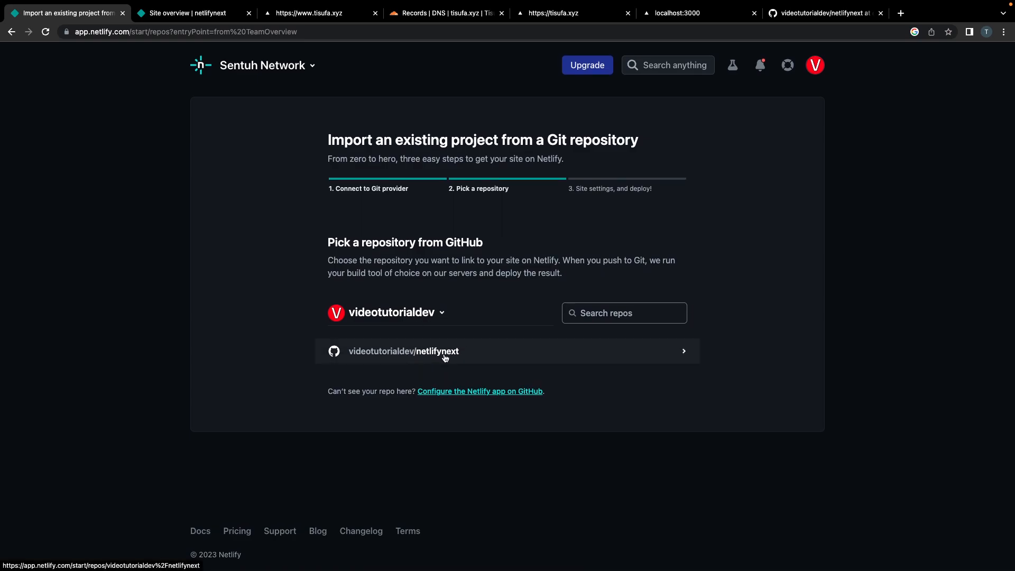
{"action": "left_click", "coordinate": [439, 314]}
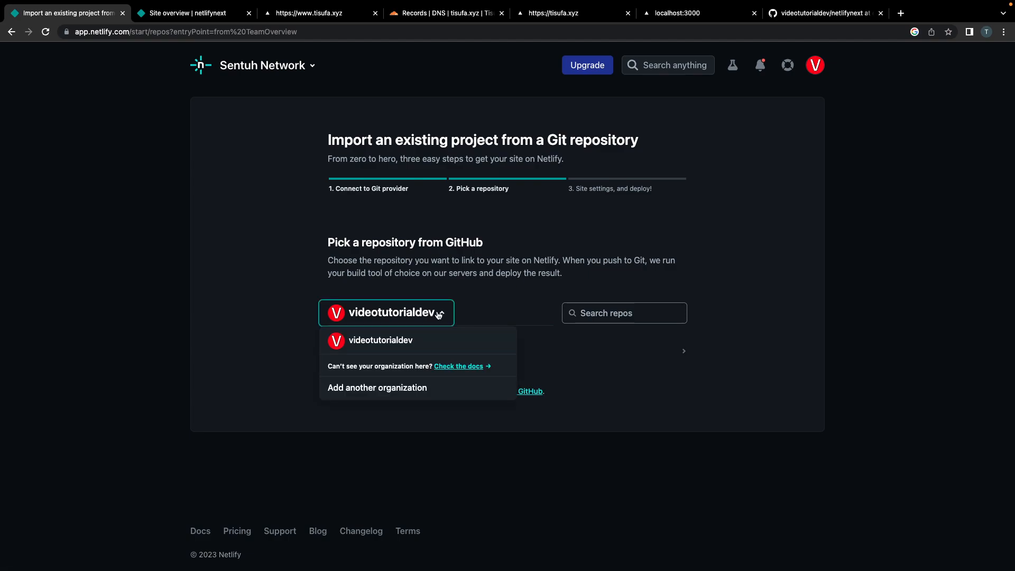
{"action": "left_click", "coordinate": [592, 351]}
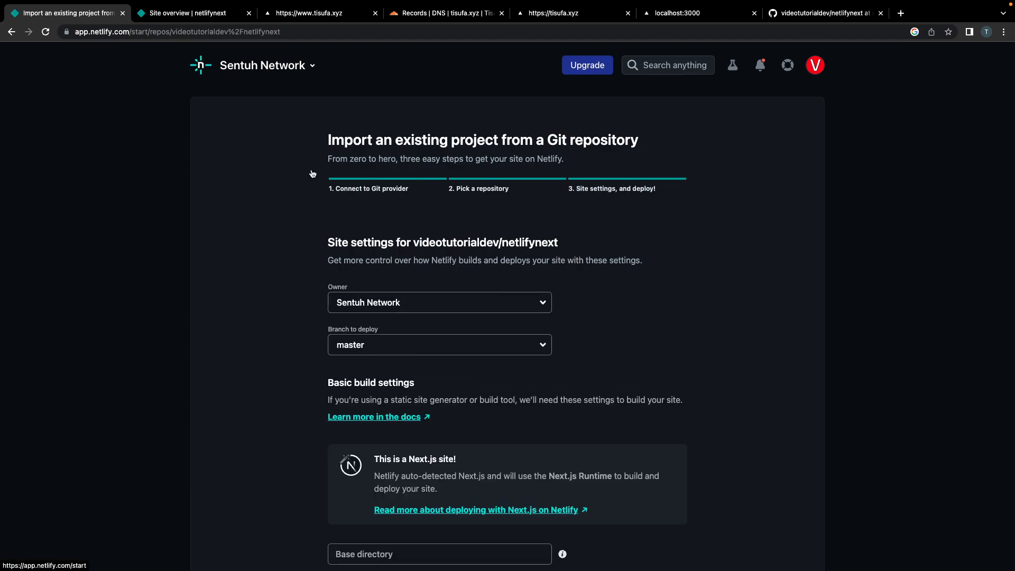
{"action": "left_click", "coordinate": [11, 31]}
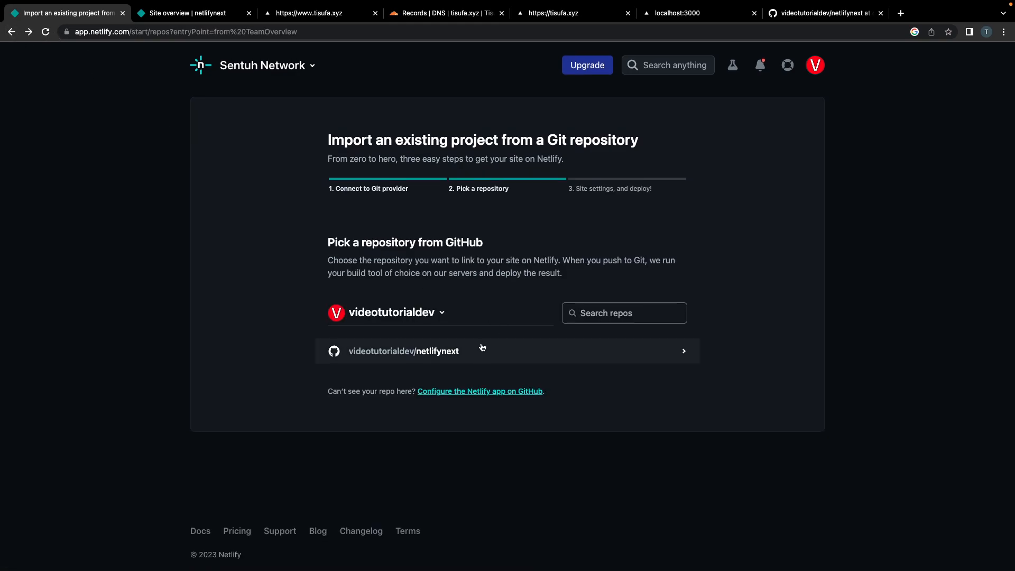
{"action": "left_click", "coordinate": [483, 359]}
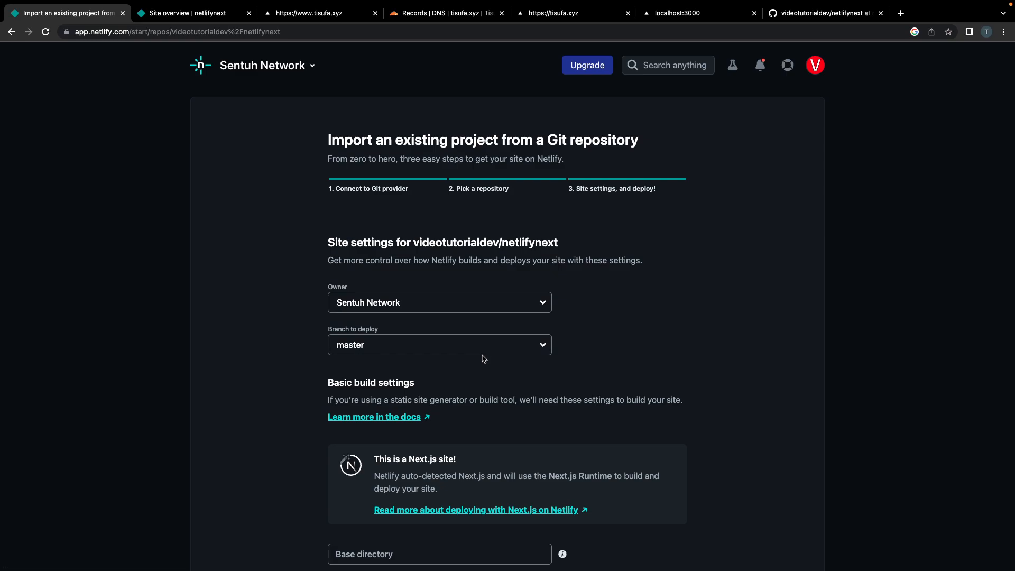
Set the new site's branch to deploy to development.
{"action": "scroll", "coordinate": [483, 359], "scroll_direction": "down", "scroll_amount": 3}
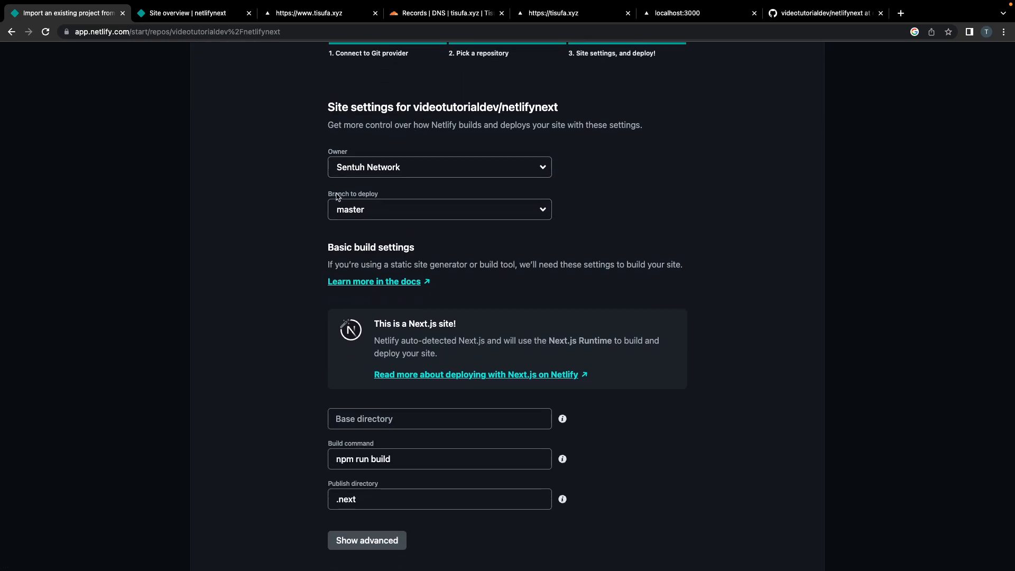
{"action": "left_click", "coordinate": [356, 212]}
{"action": "left_click", "coordinate": [356, 233]}
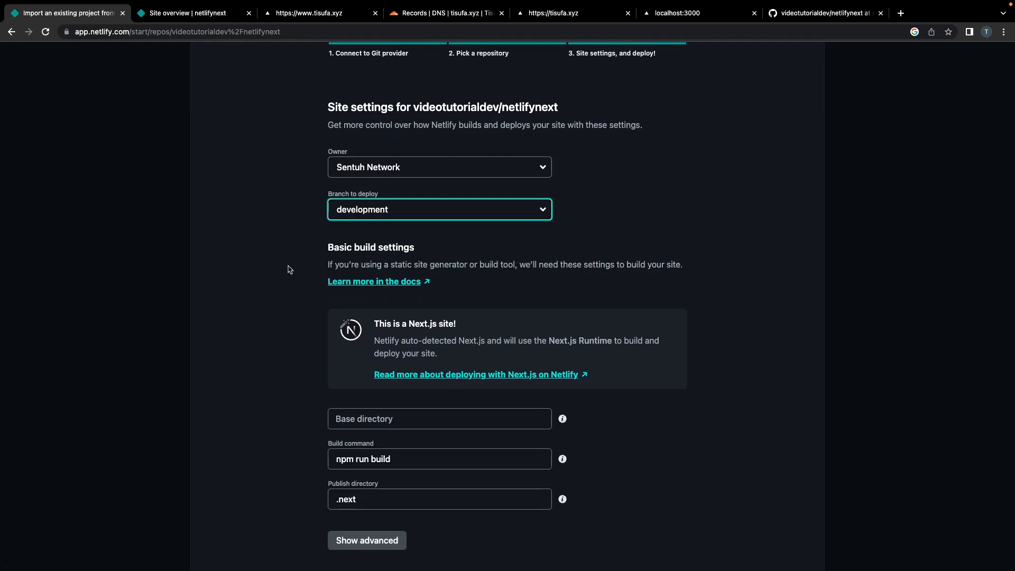
{"action": "left_click", "coordinate": [155, 32]}
{"action": "type", "text": "dev."}
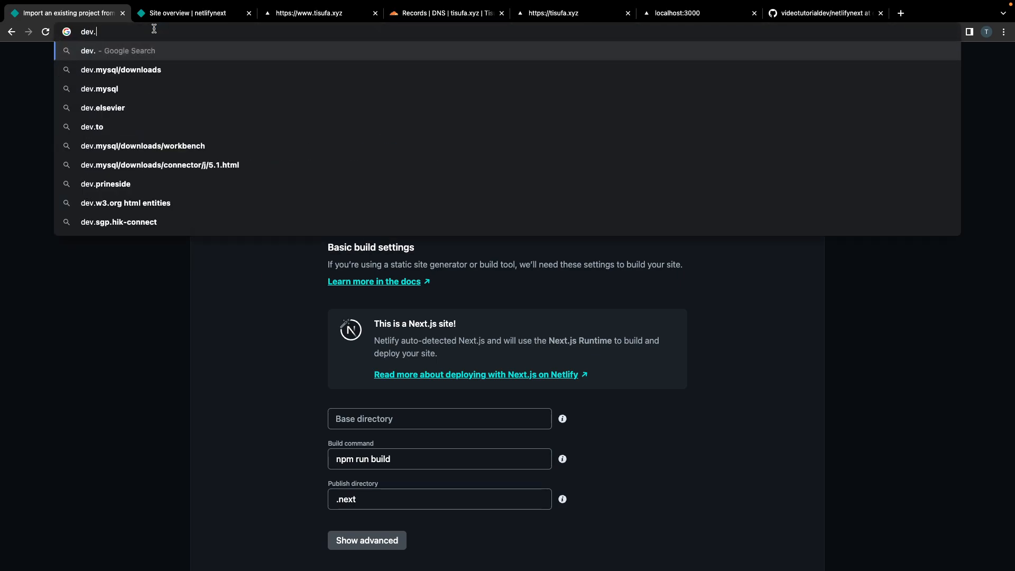
{"action": "type", "text": "tisufa.xyz"}
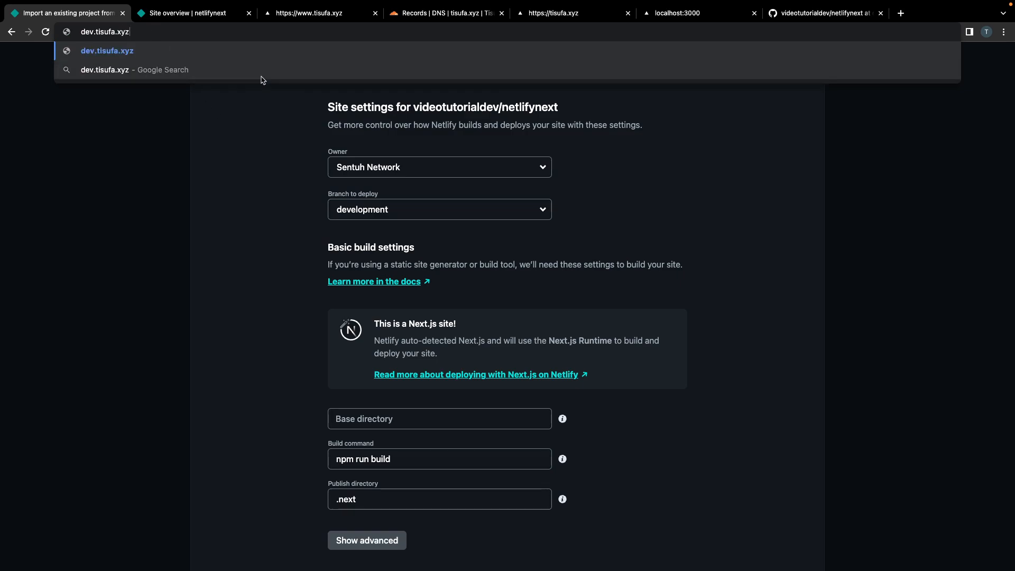
{"action": "left_click", "coordinate": [311, 14]}
{"action": "left_click_drag", "start_coordinate": [139, 31], "coordinate": [112, 33]}
{"action": "left_click", "coordinate": [79, 18]}
{"action": "double_click", "coordinate": [82, 34]}
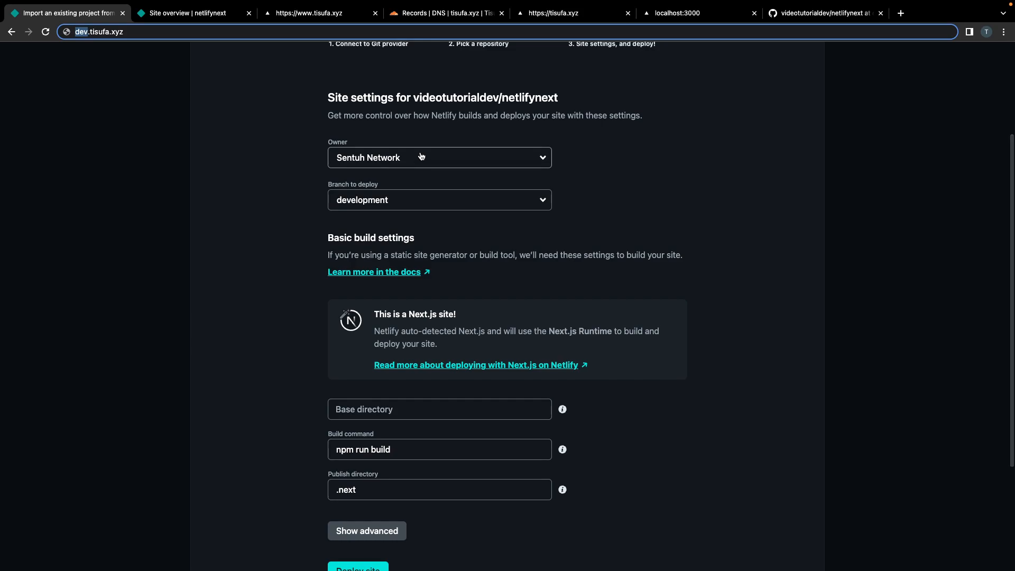
Review the build command npm run build and publish directory .next, and deploy the site with these settings.
{"action": "scroll", "coordinate": [256, 340], "scroll_direction": "down", "scroll_amount": 3}
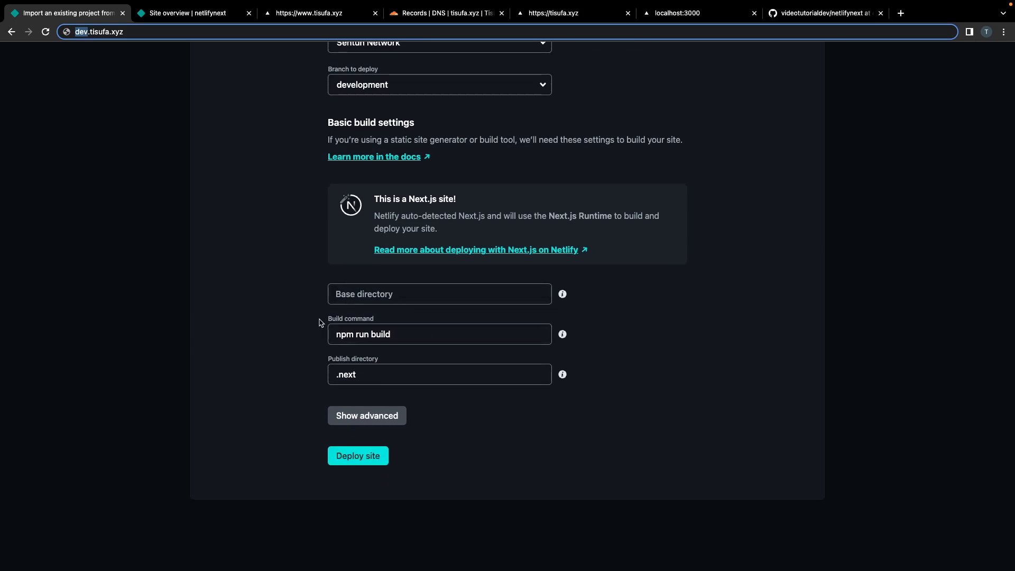
{"action": "scroll", "coordinate": [379, 363], "scroll_direction": "up", "scroll_amount": 2}
{"action": "scroll", "coordinate": [379, 364], "scroll_direction": "up", "scroll_amount": 4}
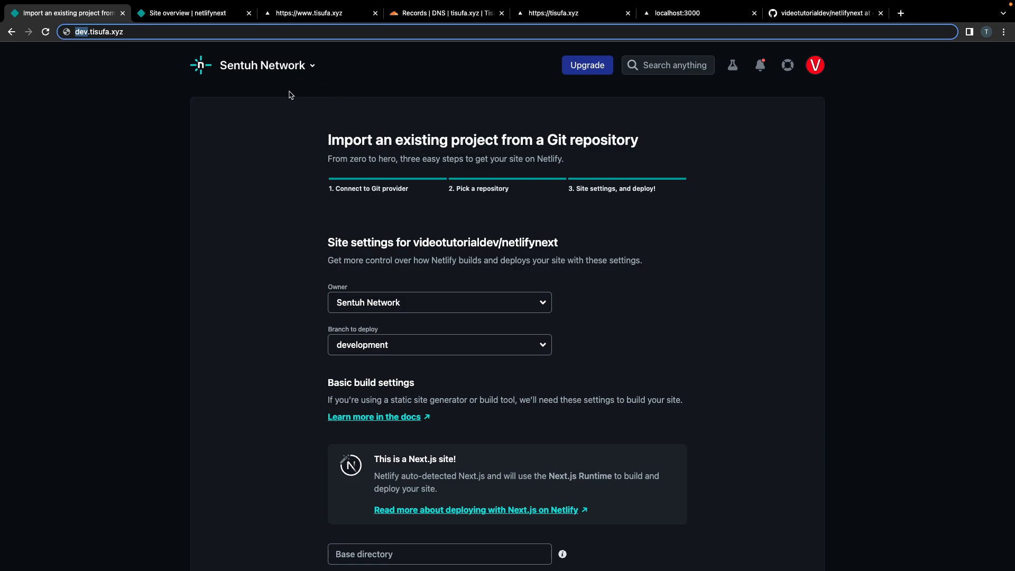
{"action": "scroll", "coordinate": [363, 236], "scroll_direction": "down", "scroll_amount": 6}
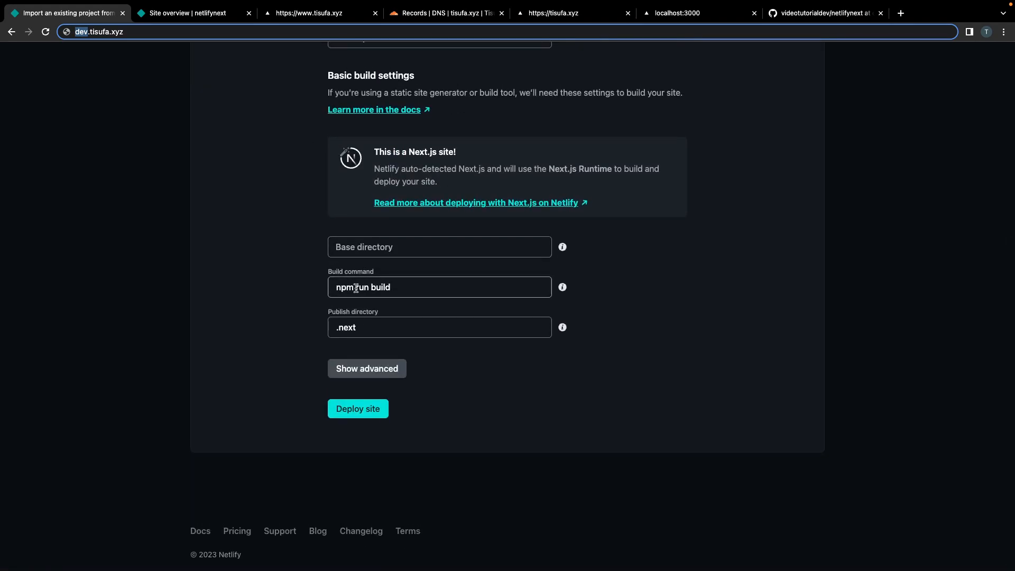
{"action": "left_click_drag", "start_coordinate": [415, 291], "coordinate": [281, 285]}
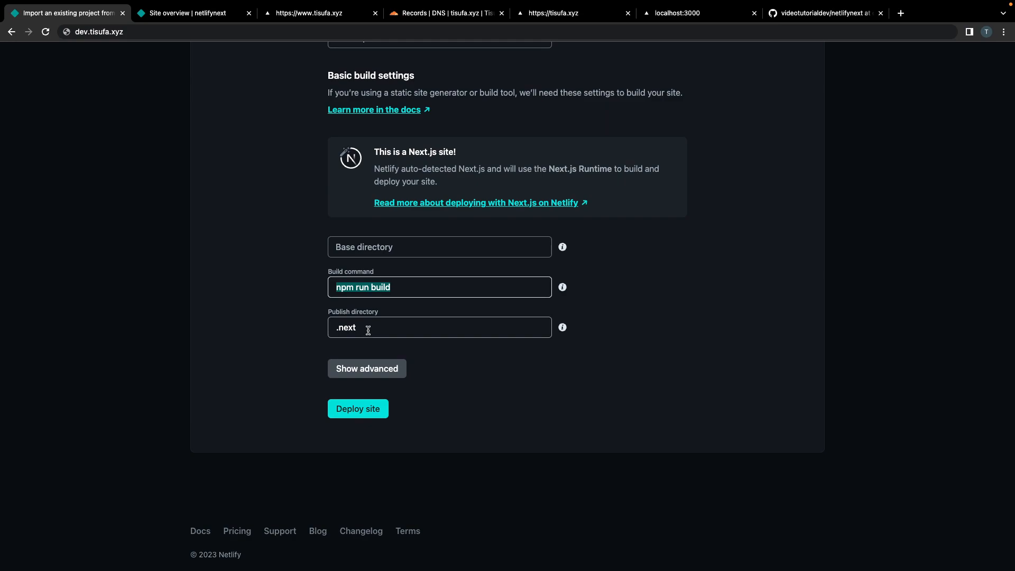
{"action": "left_click_drag", "start_coordinate": [367, 331], "coordinate": [264, 332]}
{"action": "left_click", "coordinate": [264, 399]}
{"action": "left_click", "coordinate": [341, 418]}
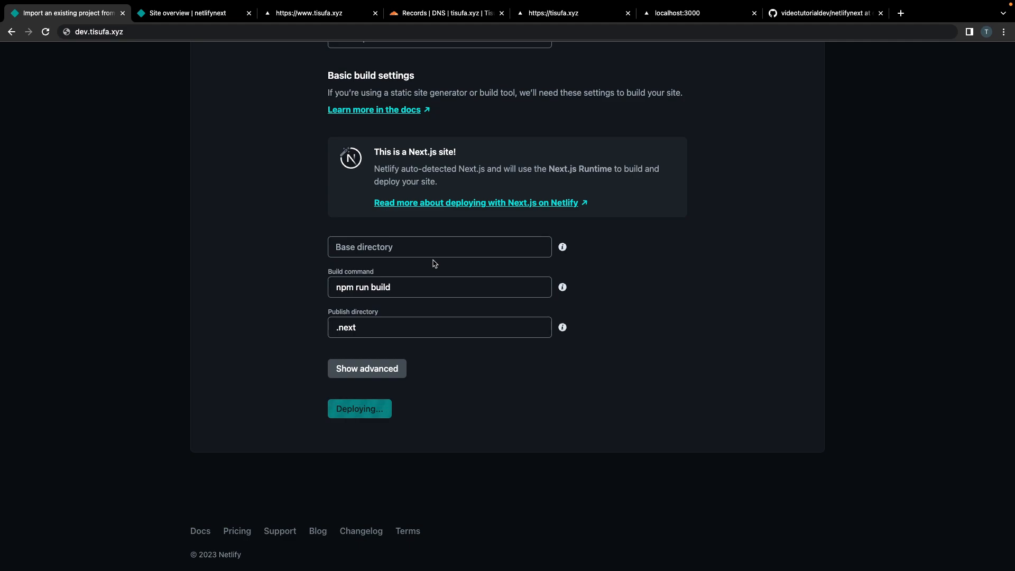
Check the deploy progress of the development branch on the new site's overview.
{"action": "scroll", "coordinate": [434, 264], "scroll_direction": "up", "scroll_amount": 6}
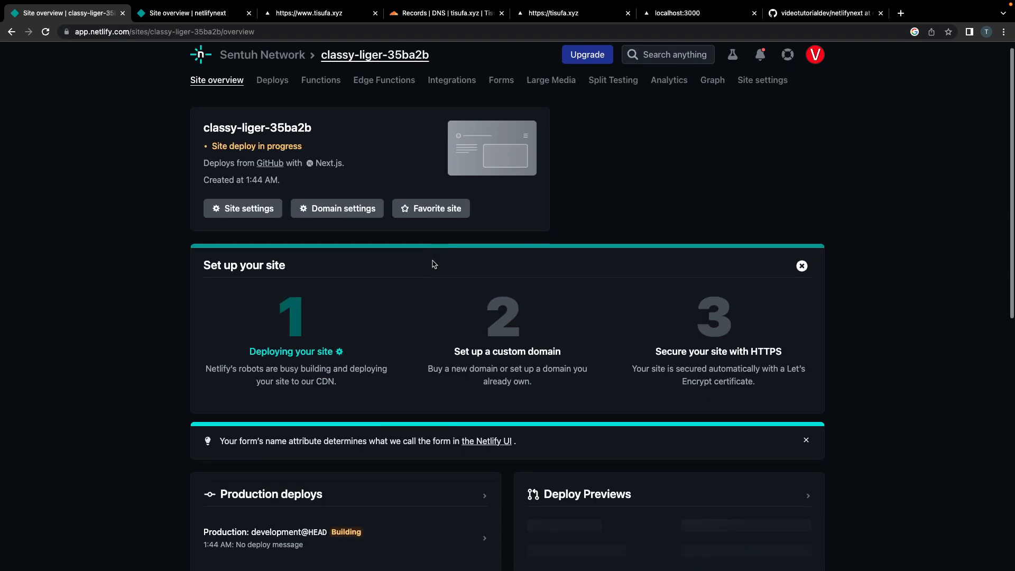
{"action": "scroll", "coordinate": [434, 264], "scroll_direction": "down", "scroll_amount": 2}
{"action": "scroll", "coordinate": [434, 264], "scroll_direction": "down", "scroll_amount": 1}
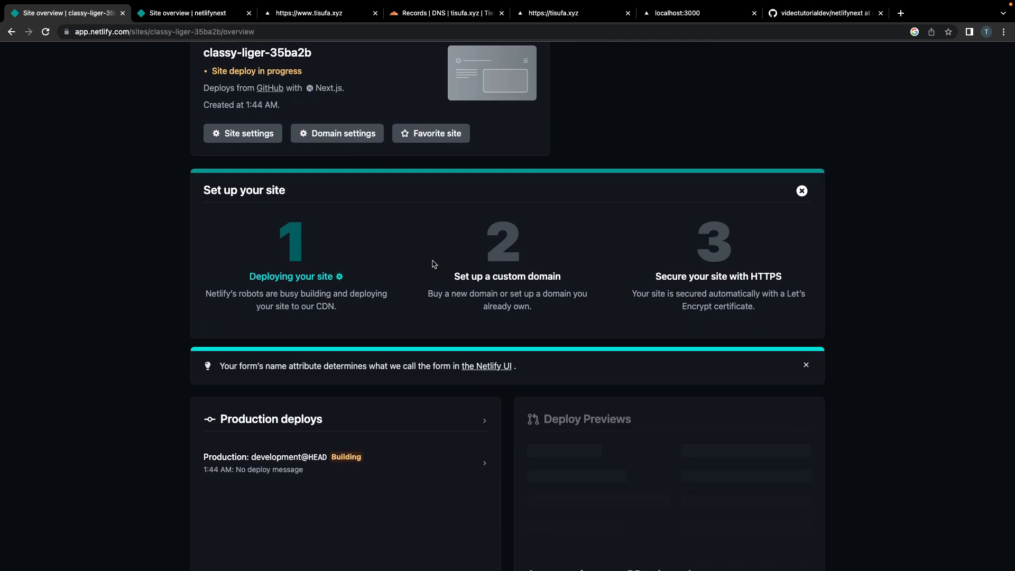
{"action": "scroll", "coordinate": [435, 409], "scroll_direction": "down", "scroll_amount": 2}
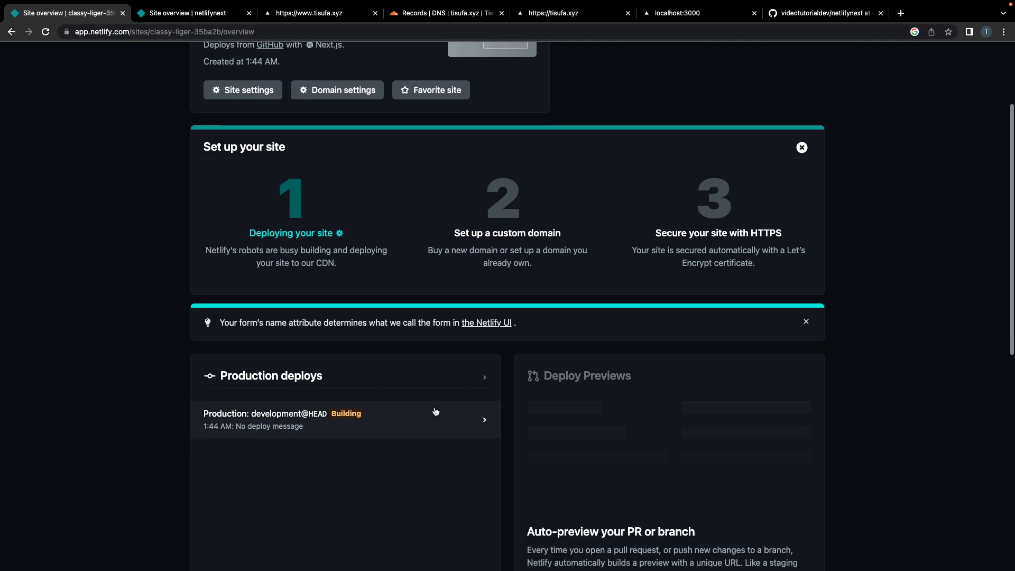
{"action": "scroll", "coordinate": [215, 335], "scroll_direction": "up", "scroll_amount": 4}
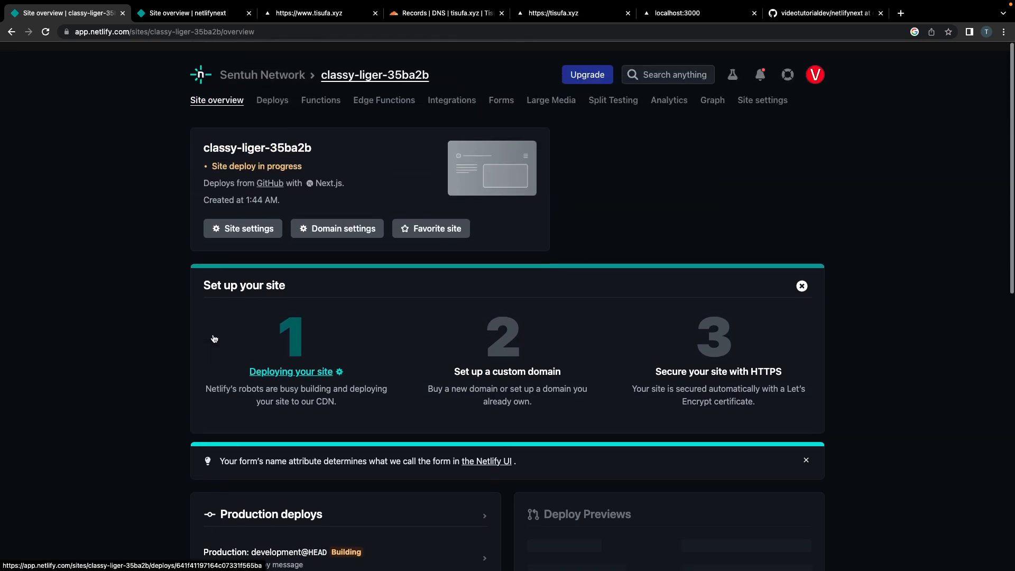
{"action": "scroll", "coordinate": [158, 331], "scroll_direction": "down", "scroll_amount": 4}
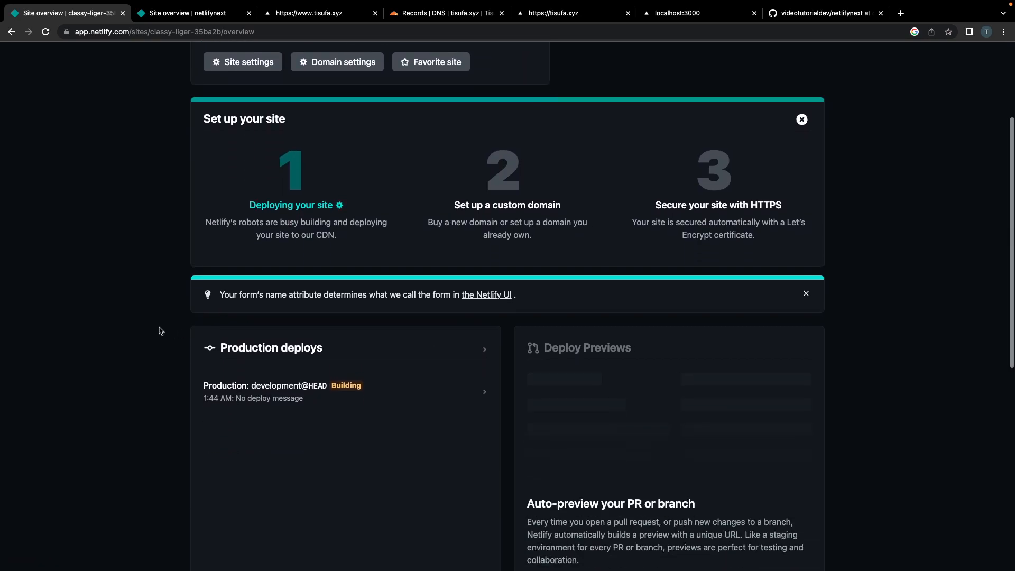
{"action": "scroll", "coordinate": [313, 334], "scroll_direction": "up", "scroll_amount": 4}
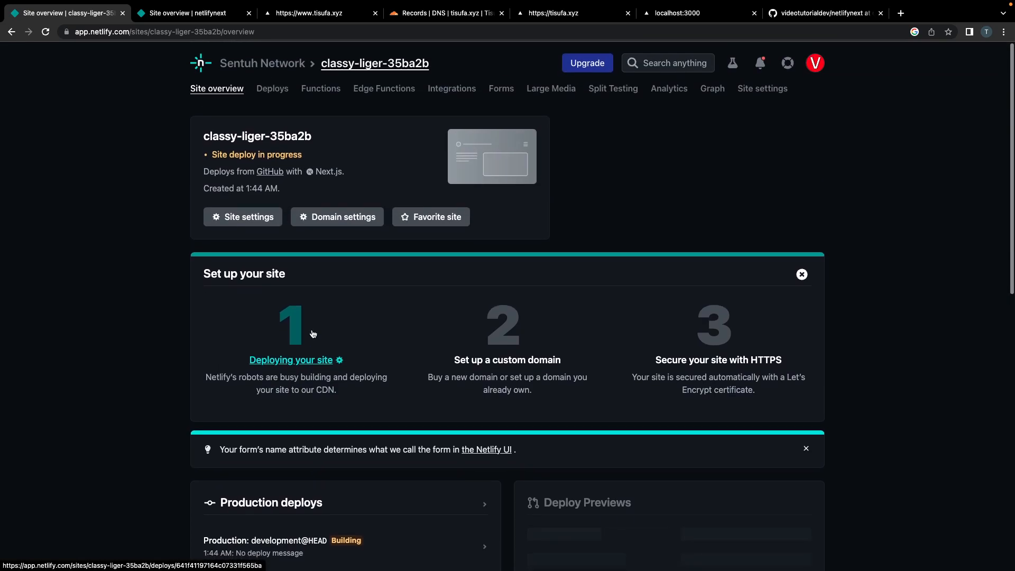
{"action": "scroll", "coordinate": [310, 334], "scroll_direction": "down", "scroll_amount": 1}
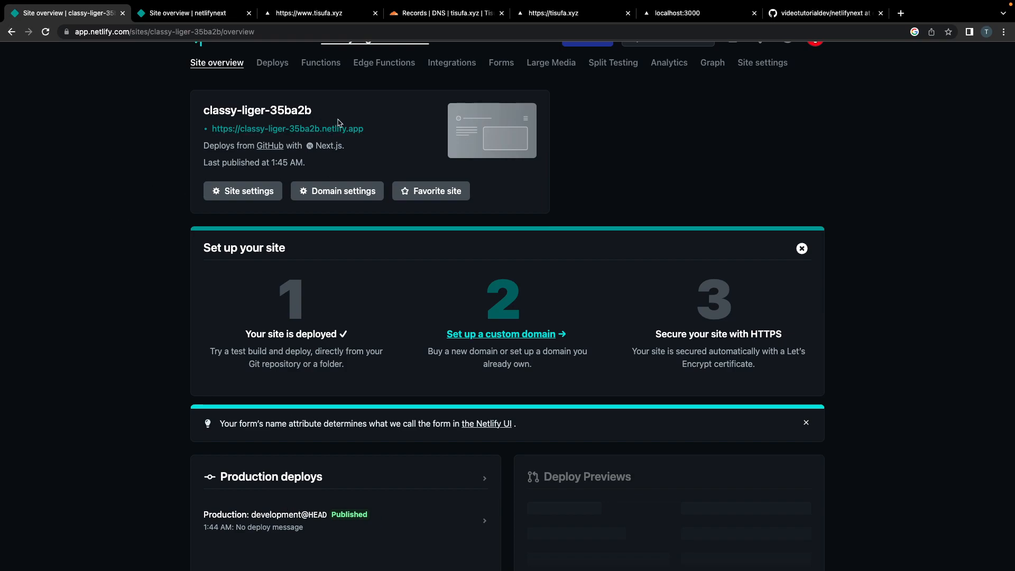
Change the new site's name to netlifynextdev in its domain settings.
{"action": "left_click", "coordinate": [341, 191]}
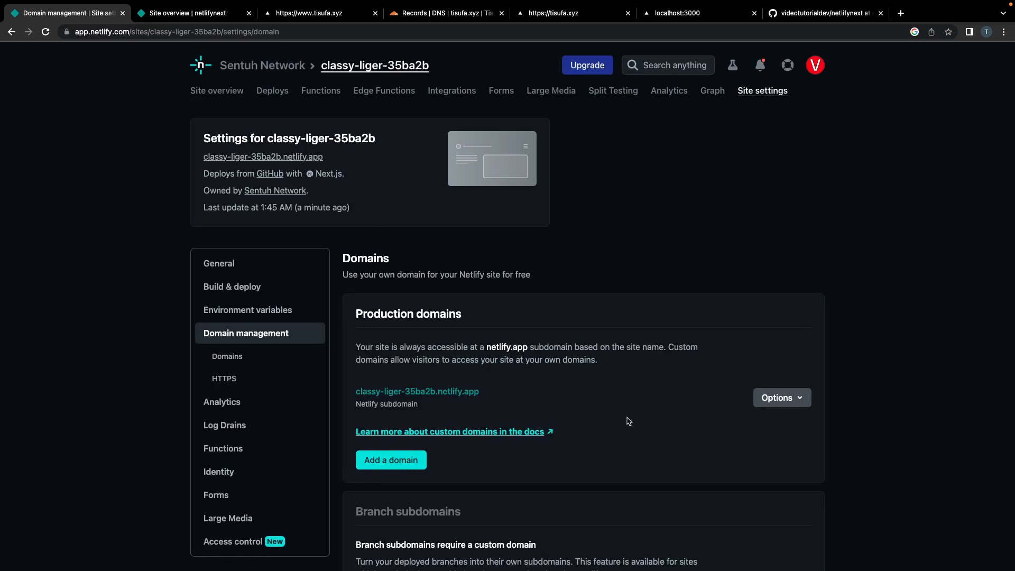
{"action": "scroll", "coordinate": [821, 371], "scroll_direction": "down", "scroll_amount": 1}
{"action": "left_click", "coordinate": [800, 361]}
{"action": "left_click", "coordinate": [793, 383]}
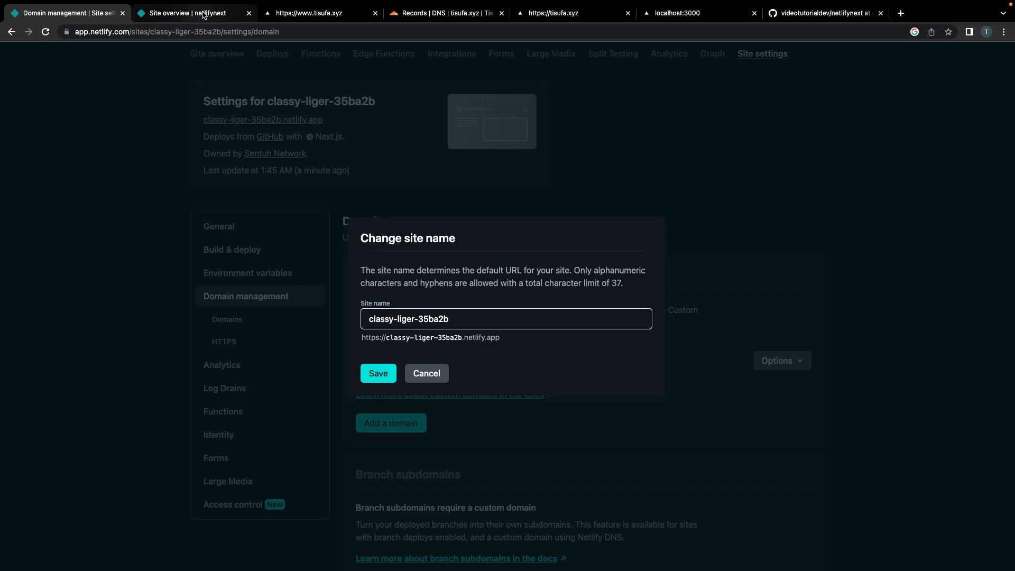
{"action": "triple_click", "coordinate": [454, 319]}
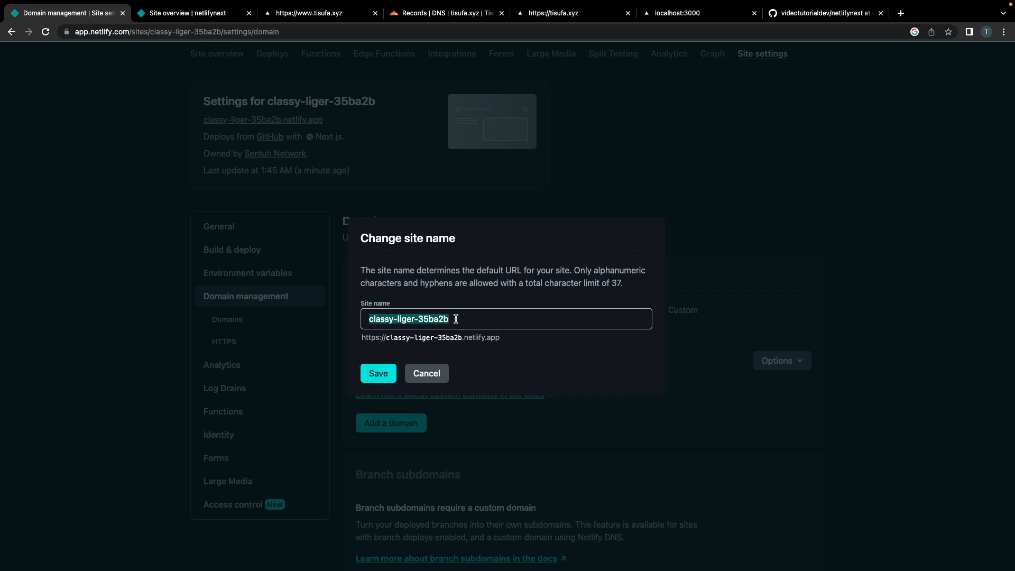
{"action": "type", "text": "netlifyne"}
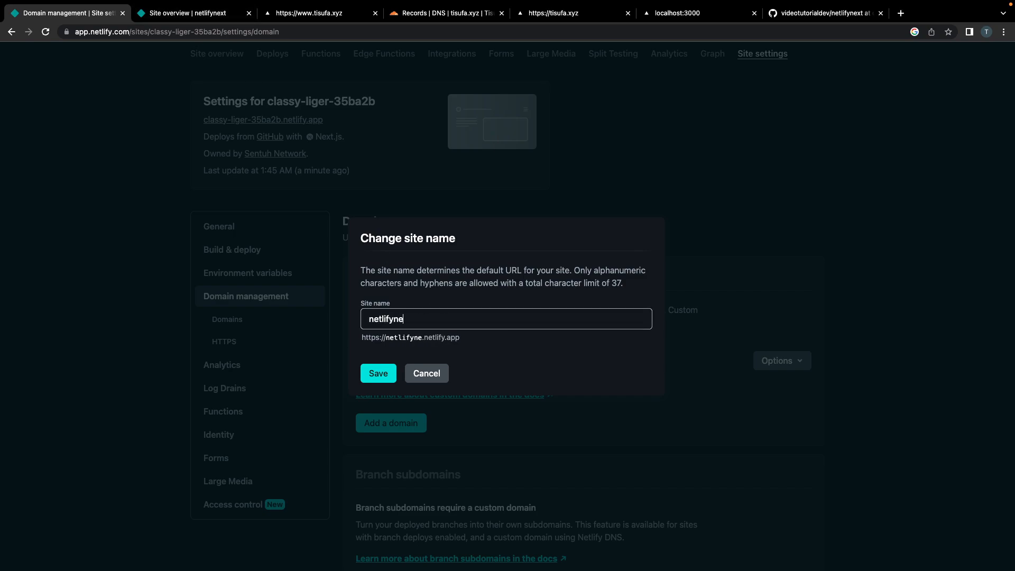
{"action": "type", "text": "xtdev"}
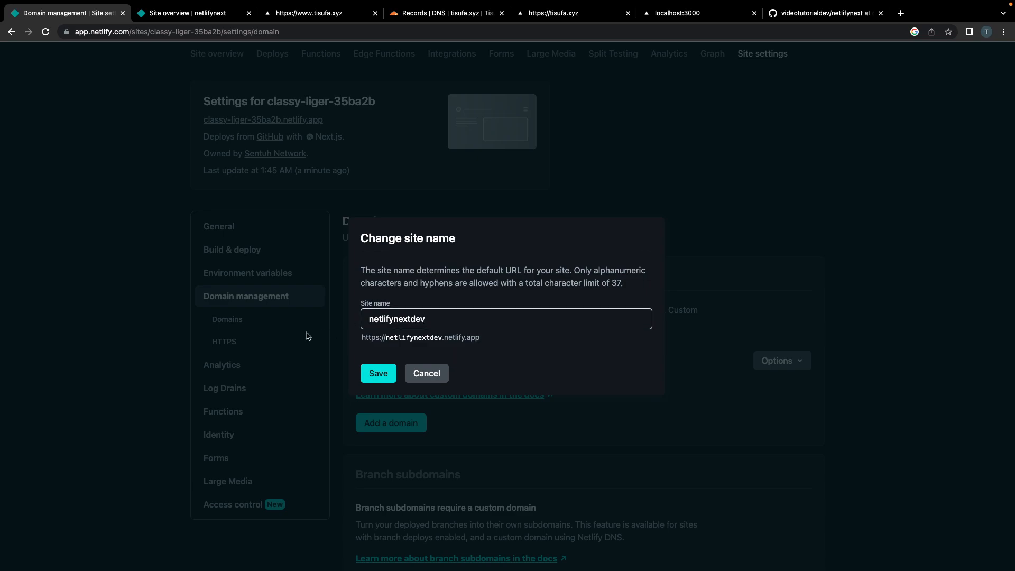
{"action": "left_click", "coordinate": [378, 374]}
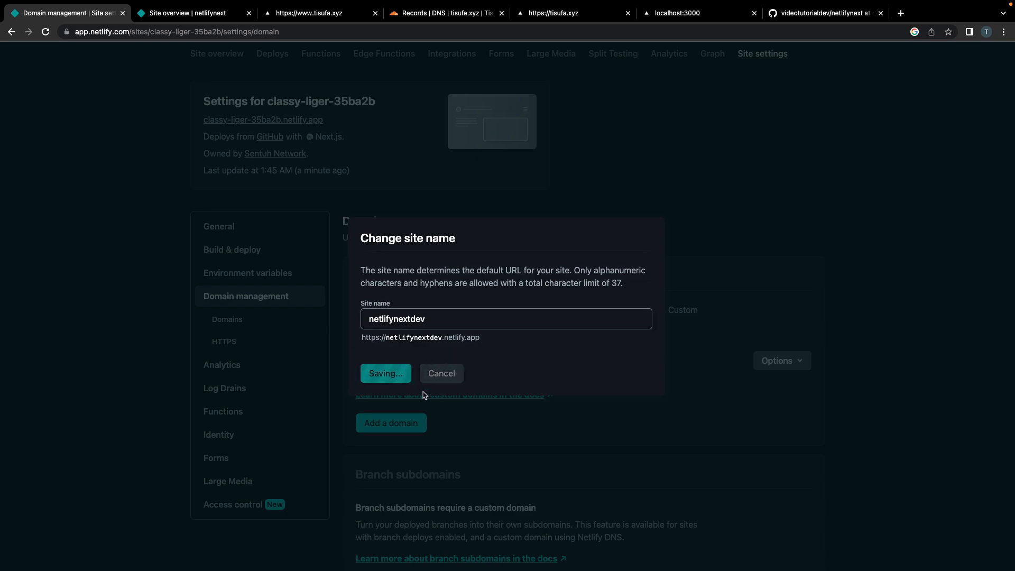
Open netlifynextdev.netlify.app in a new tab and compare its heading and address with the reloaded tisufa.xyz page.
{"action": "left_click", "coordinate": [405, 391], "text": "super"}
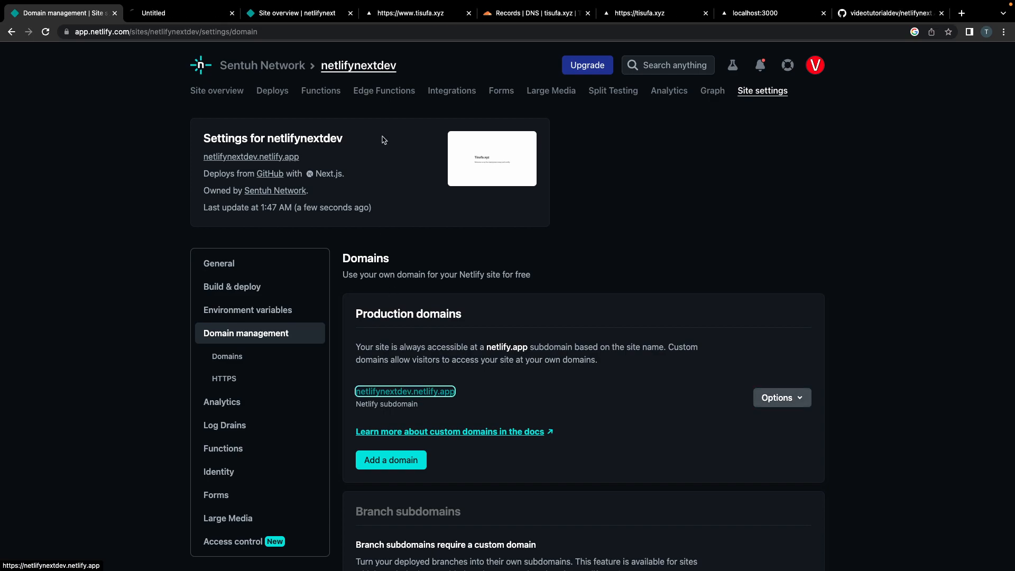
{"action": "left_click", "coordinate": [157, 20]}
{"action": "left_click_drag", "start_coordinate": [411, 296], "coordinate": [557, 304]}
{"action": "left_click_drag", "start_coordinate": [411, 46], "coordinate": [290, 46]}
{"action": "key", "text": "super+r"}
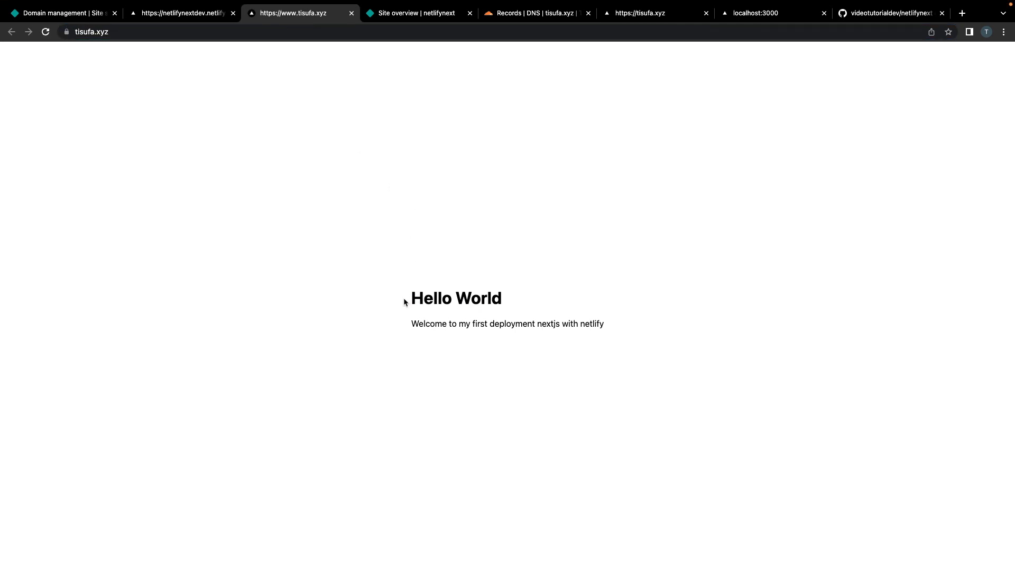
{"action": "left_click_drag", "start_coordinate": [404, 302], "coordinate": [542, 295]}
{"action": "left_click", "coordinate": [208, 13]}
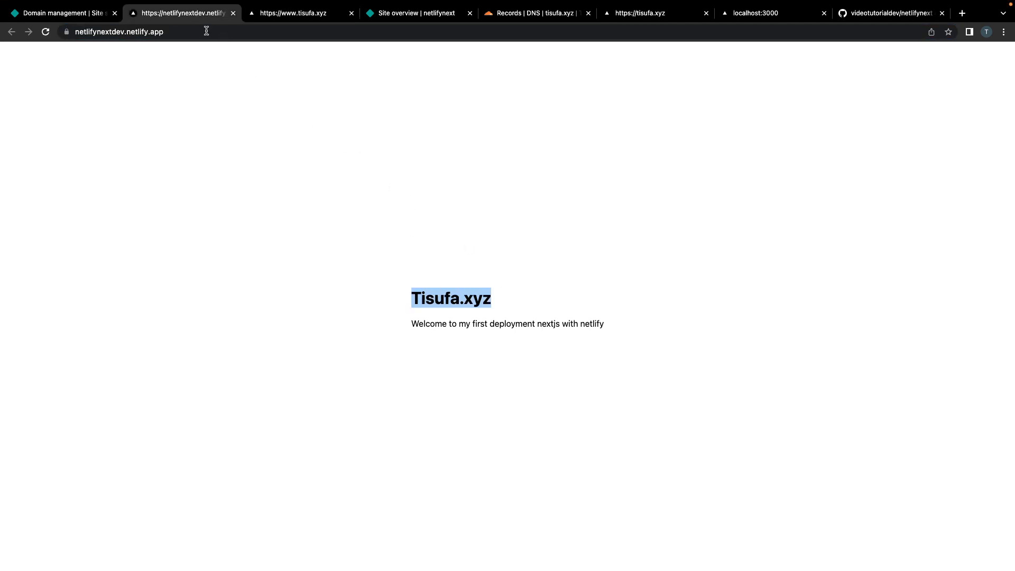
{"action": "left_click", "coordinate": [466, 328]}
{"action": "double_click", "coordinate": [109, 33]}
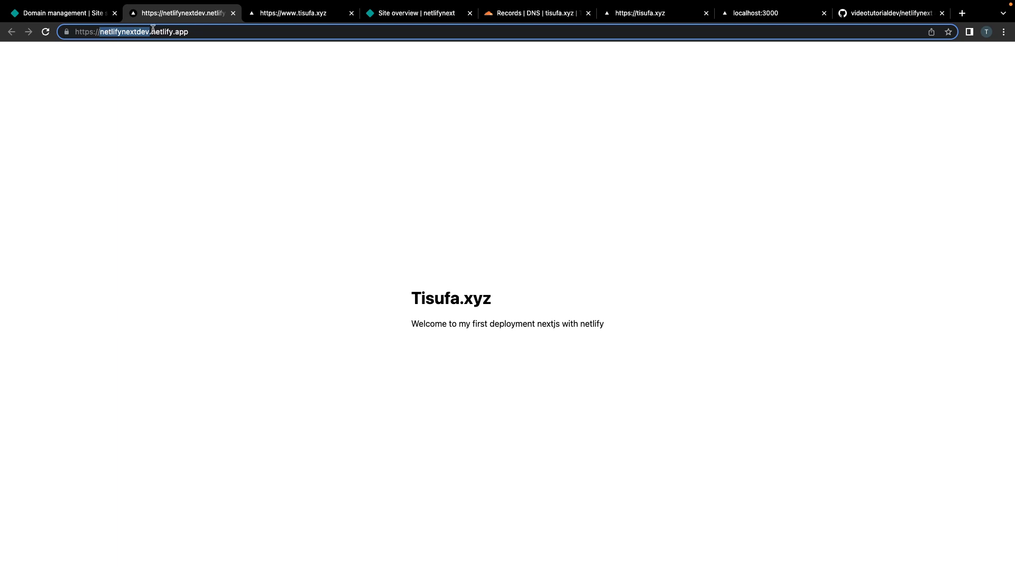
{"action": "left_click", "coordinate": [191, 33], "text": "shift"}
Add dev.tisufa.xyz as a custom subdomain of the netlifynextdev site.
{"action": "left_click", "coordinate": [62, 13]}
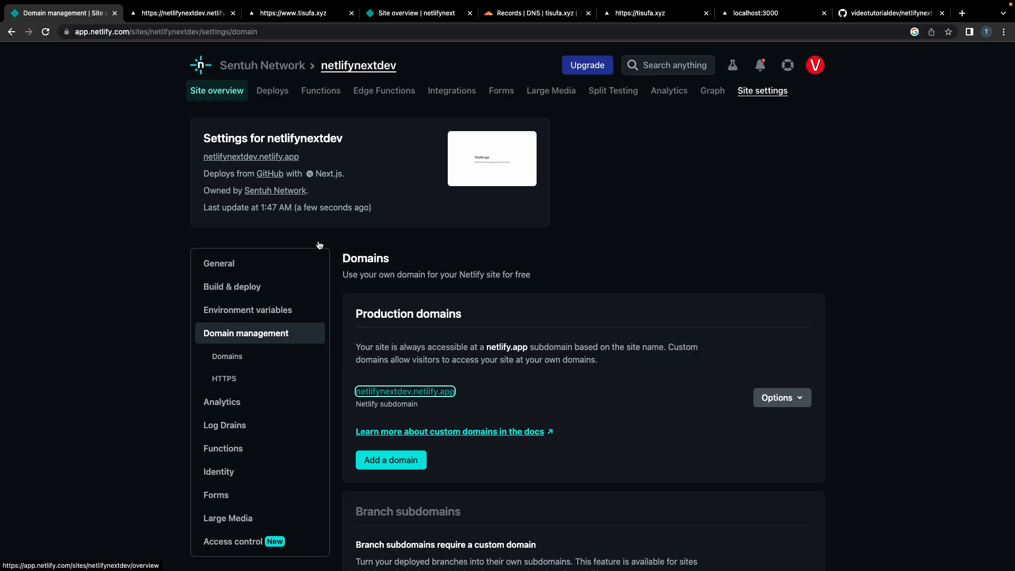
{"action": "left_click", "coordinate": [490, 413]}
{"action": "scroll", "coordinate": [489, 416], "scroll_direction": "down", "scroll_amount": 3}
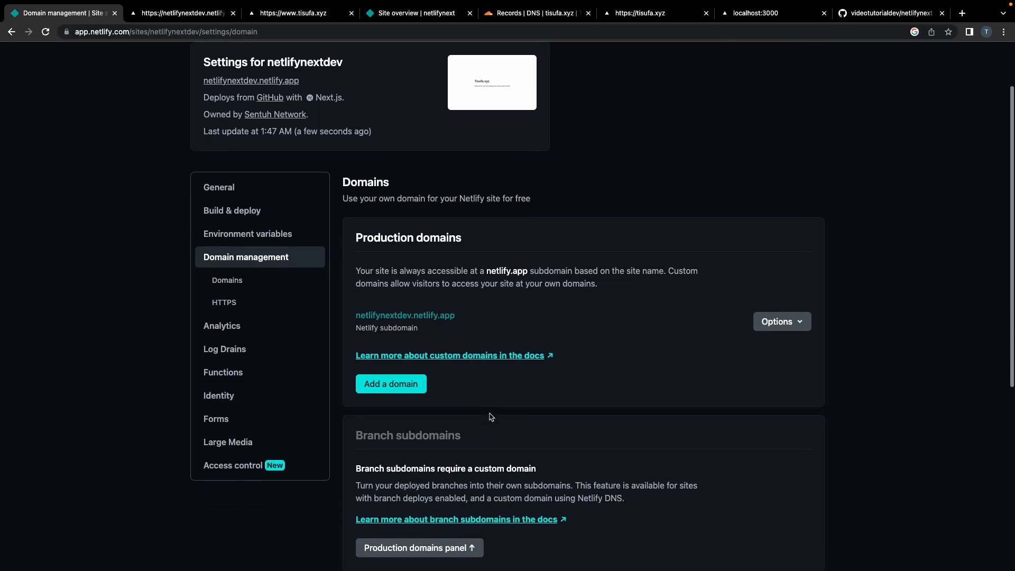
{"action": "left_click", "coordinate": [400, 347]}
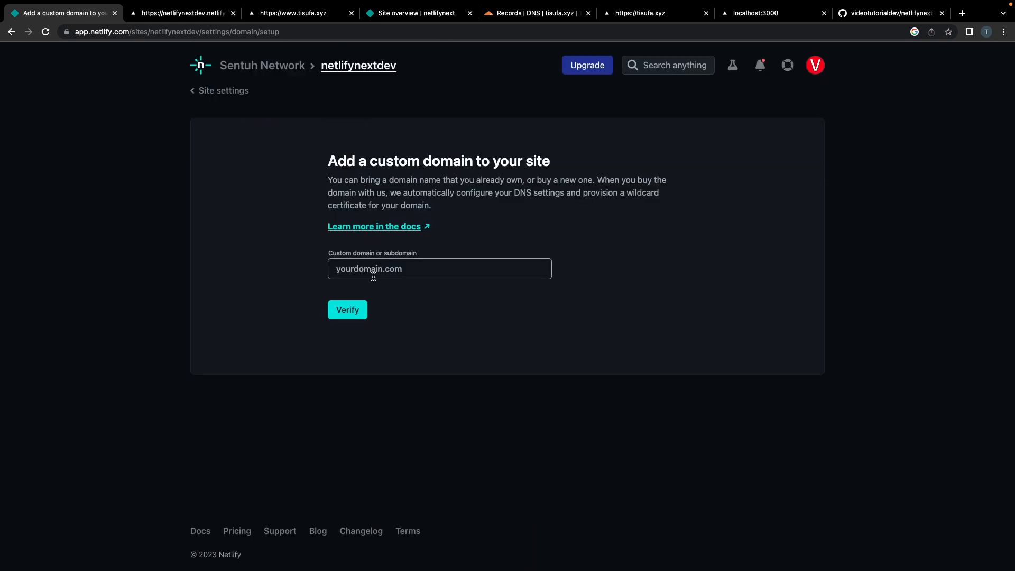
{"action": "left_click", "coordinate": [374, 273]}
{"action": "type", "text": "dev.tisufa.xyz"}
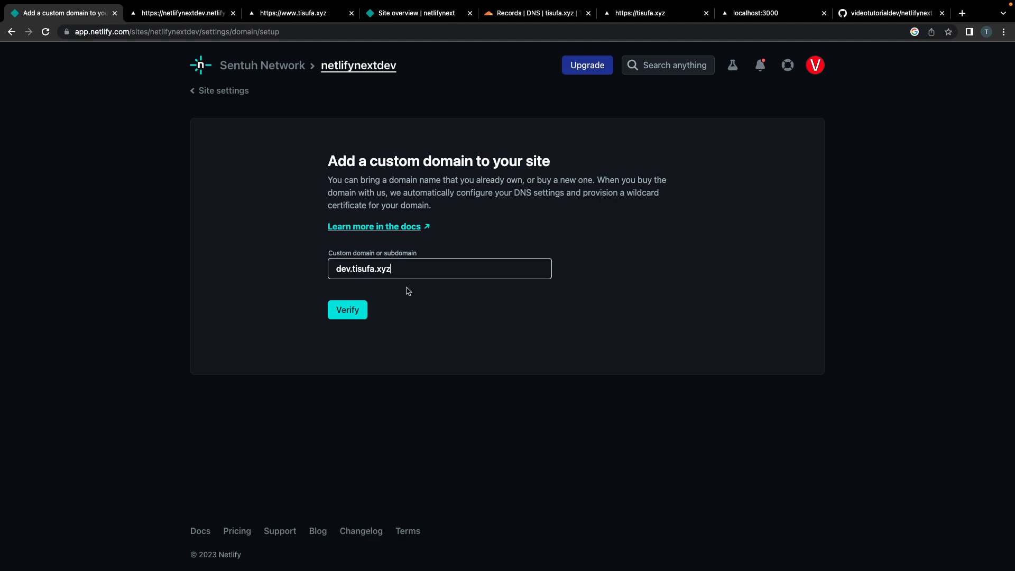
{"action": "left_click_drag", "start_coordinate": [404, 272], "coordinate": [292, 269]}
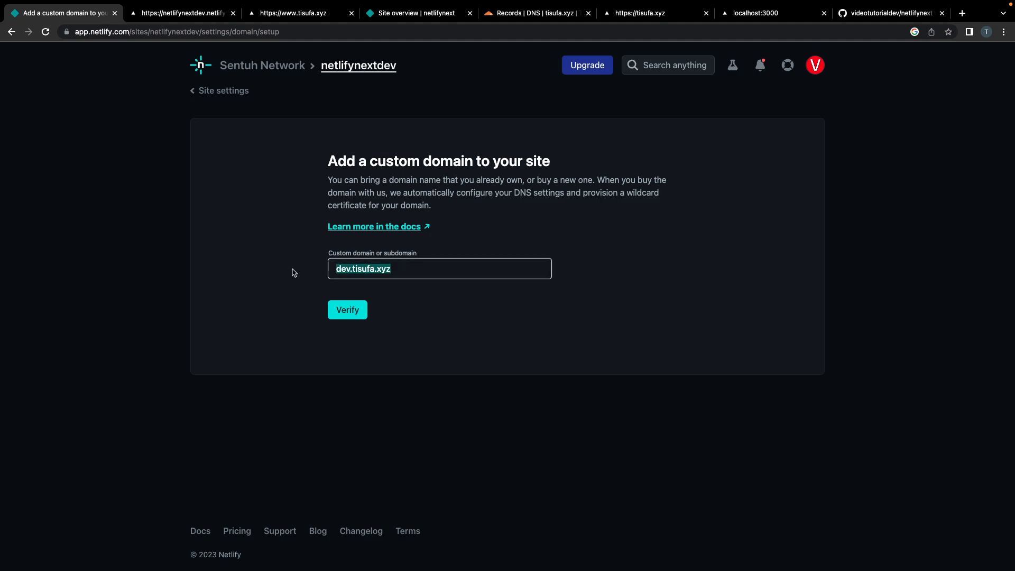
{"action": "left_click", "coordinate": [347, 310]}
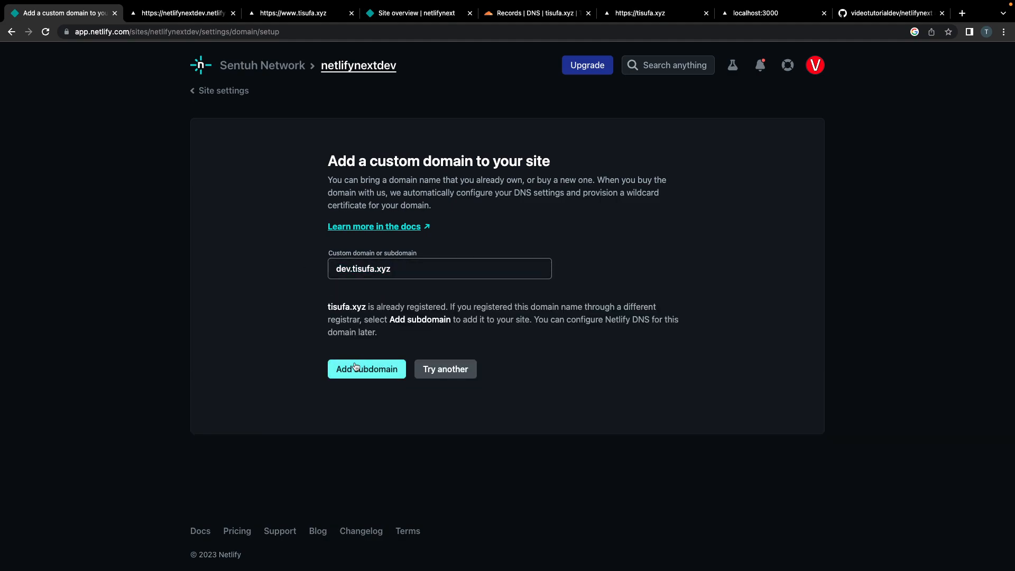
{"action": "left_click", "coordinate": [359, 374]}
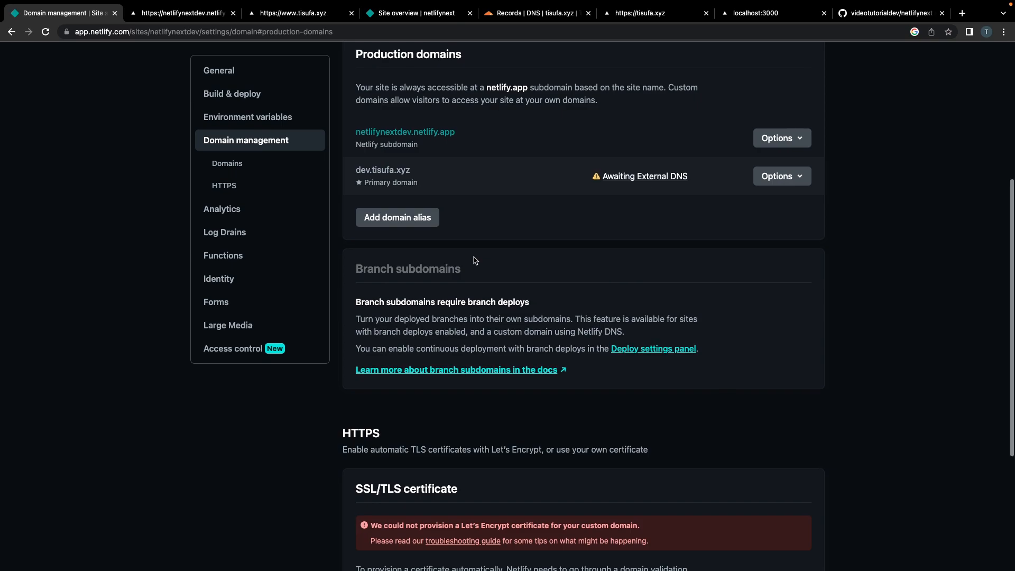
Open the external DNS instructions for dev.tisufa.xyz and examine each part of the required CNAME record.
{"action": "scroll", "coordinate": [455, 264], "scroll_direction": "up", "scroll_amount": 4}
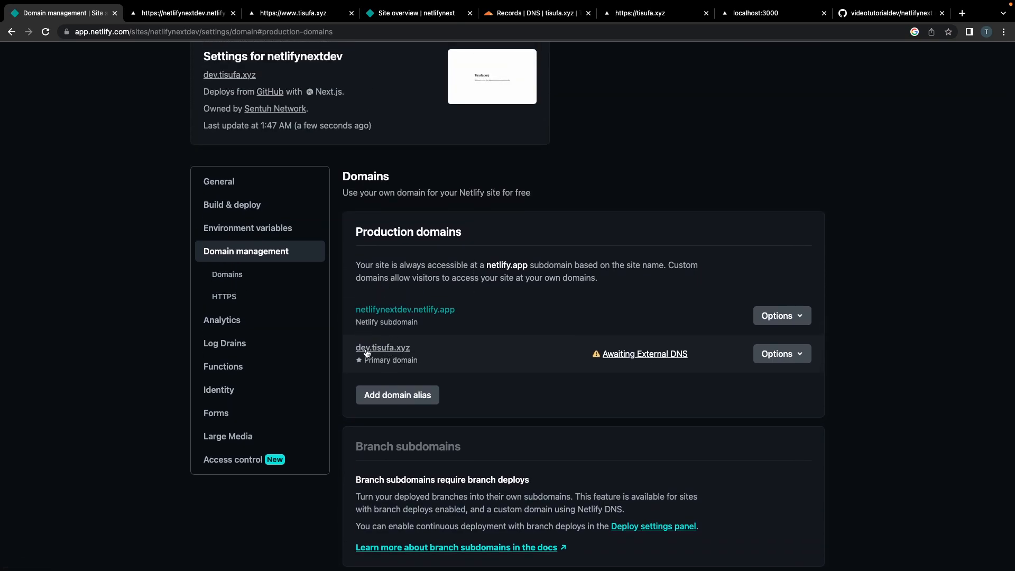
{"action": "left_click", "coordinate": [636, 357]}
{"action": "left_click_drag", "start_coordinate": [319, 300], "coordinate": [487, 306]}
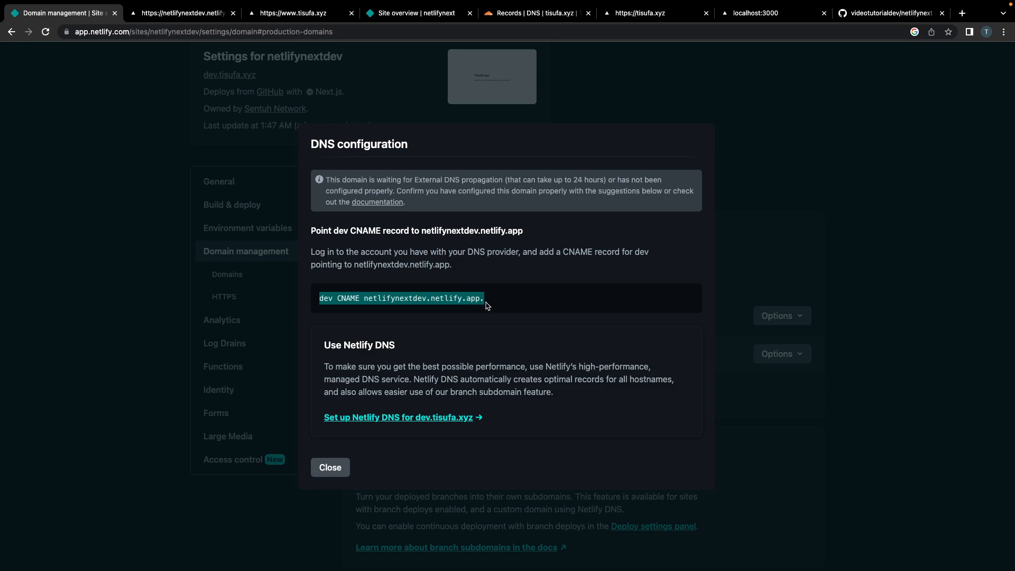
{"action": "double_click", "coordinate": [345, 298]}
{"action": "double_click", "coordinate": [373, 298]}
{"action": "double_click", "coordinate": [324, 299]}
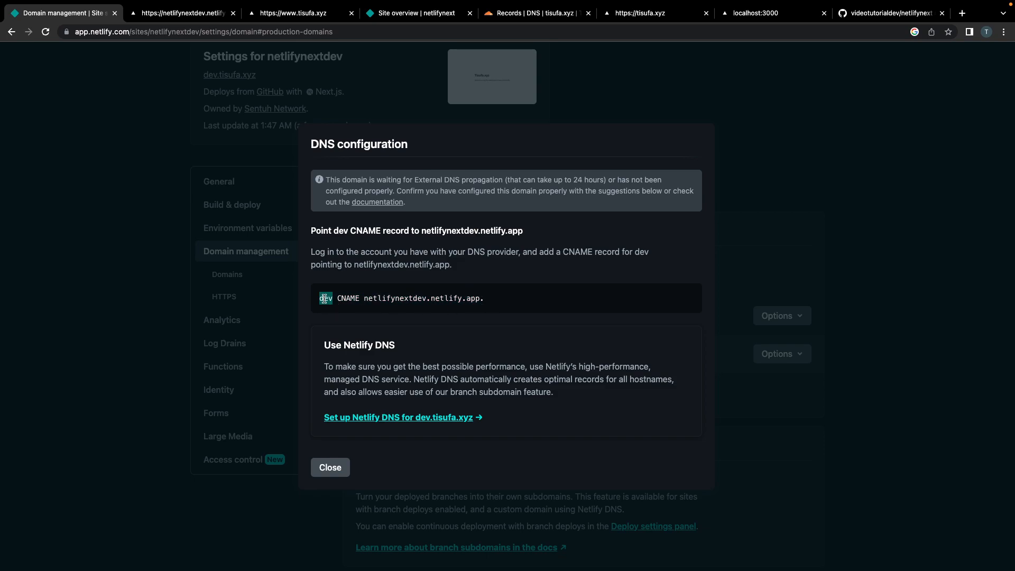
Switch to Cloudflare's DNS records for tisufa.xyz and start a new CNAME record named dev.
{"action": "left_click", "coordinate": [529, 12]}
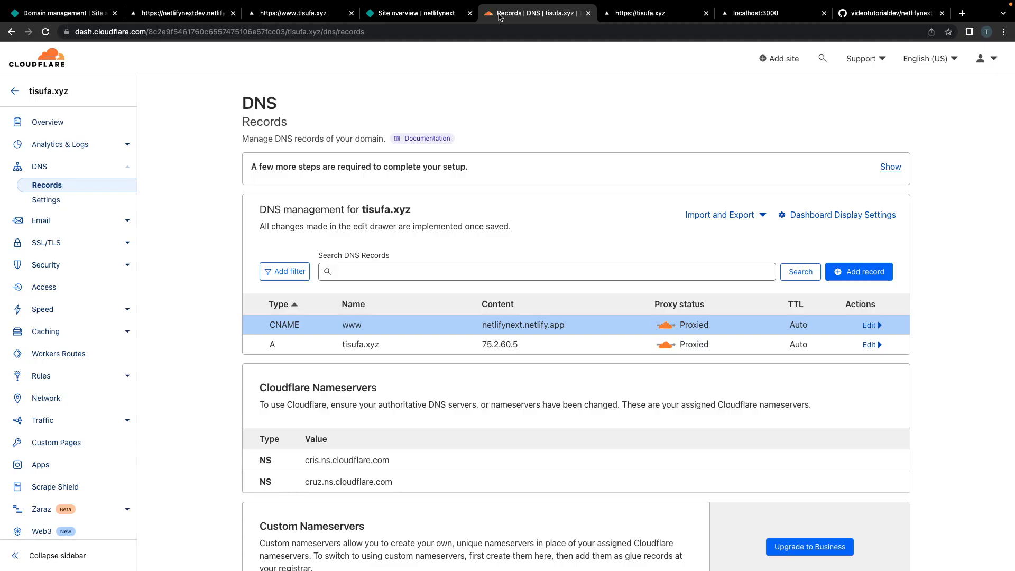
{"action": "scroll", "coordinate": [230, 313], "scroll_direction": "down", "scroll_amount": 2}
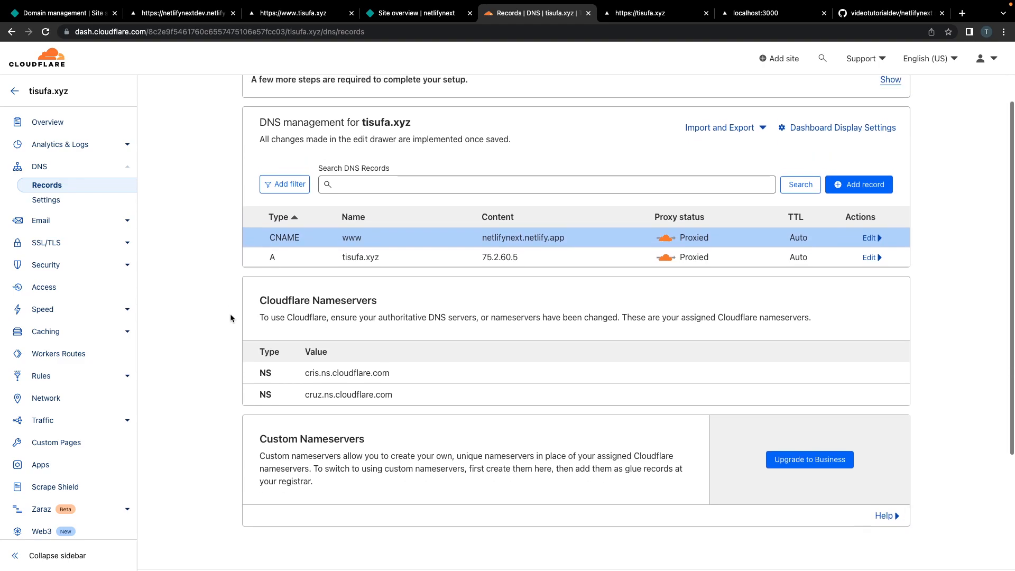
{"action": "left_click", "coordinate": [850, 234]}
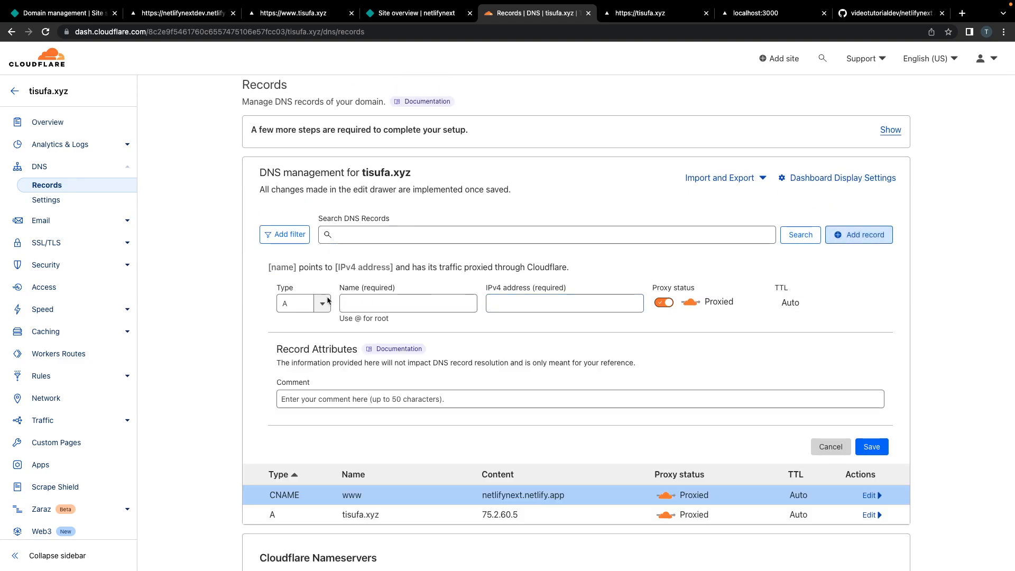
{"action": "left_click", "coordinate": [308, 306]}
{"action": "left_click", "coordinate": [295, 405]}
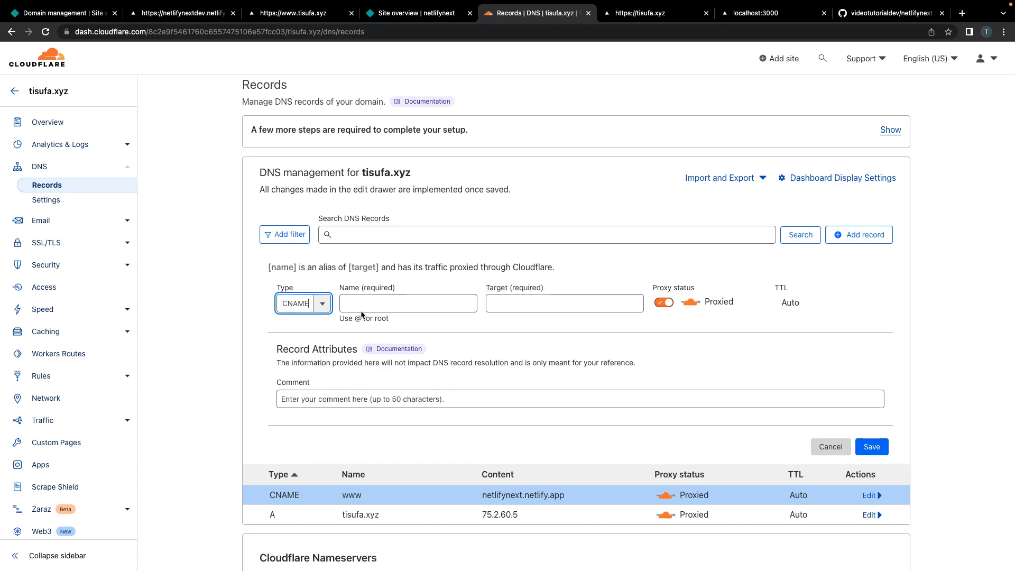
{"action": "left_click", "coordinate": [362, 308]}
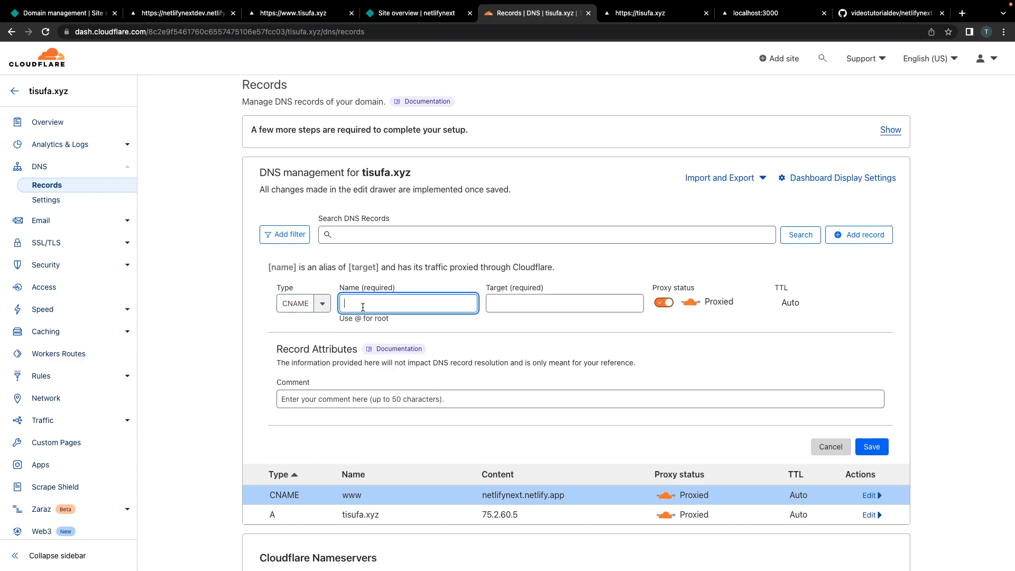
{"action": "type", "text": "dev"}
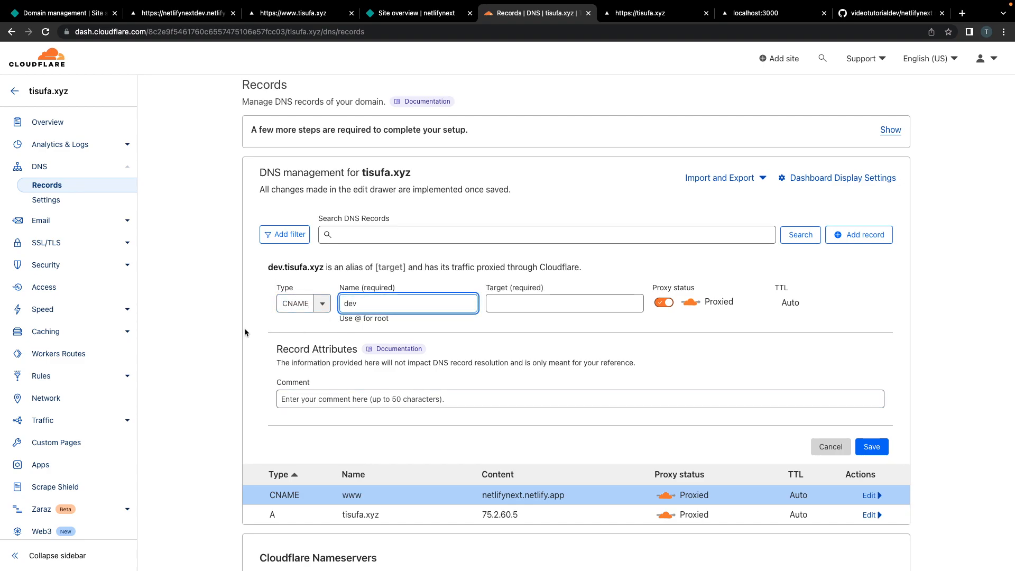
Return to Netlify and copy the CNAME target netlifynextdev.netlify.app from the external DNS instructions for dev.tisufa.xyz.
{"action": "key", "text": "super+1"}
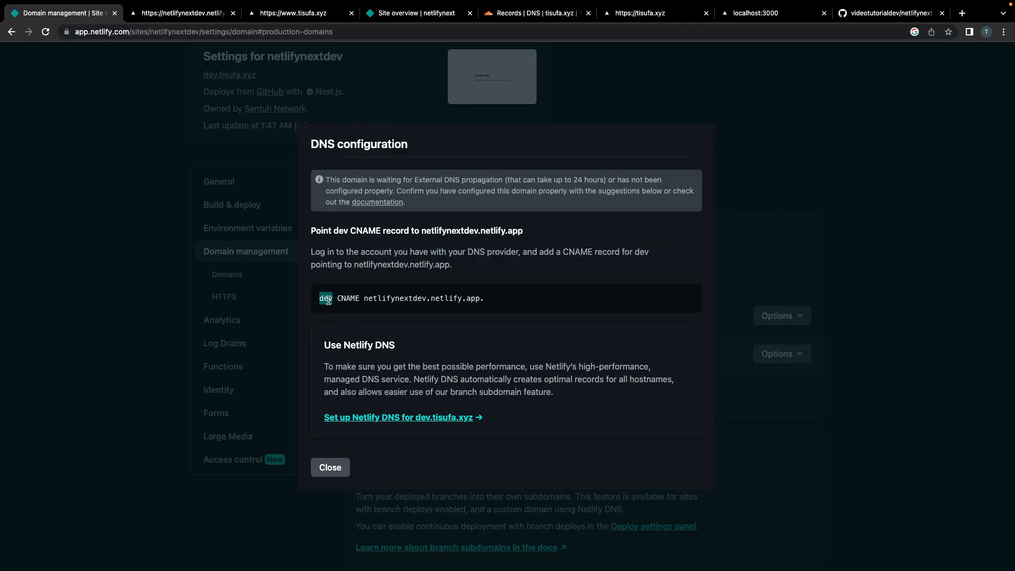
{"action": "left_click", "coordinate": [683, 370]}
{"action": "left_click", "coordinate": [729, 382]}
{"action": "left_click_drag", "start_coordinate": [355, 347], "coordinate": [419, 349]}
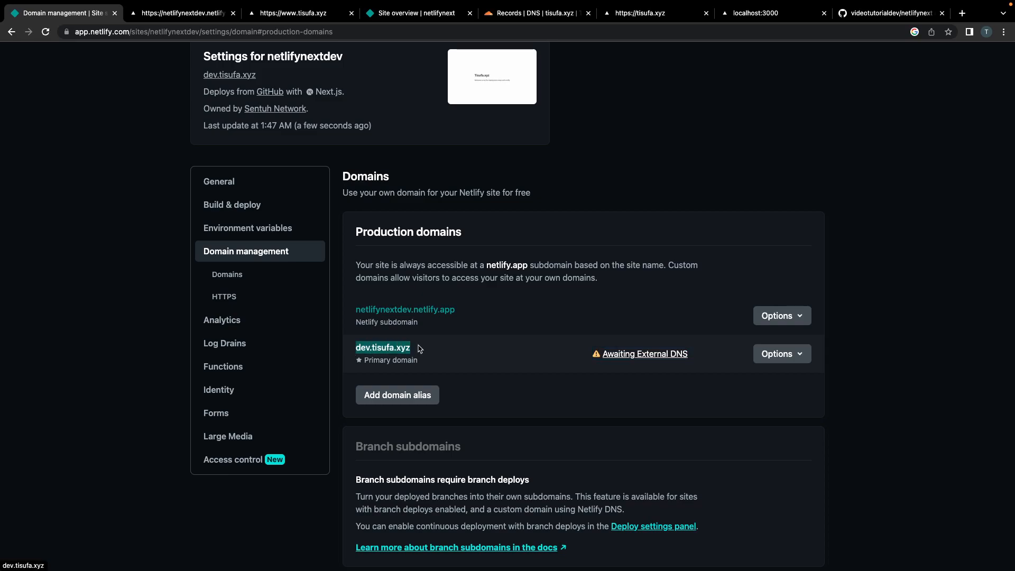
{"action": "left_click", "coordinate": [683, 354]}
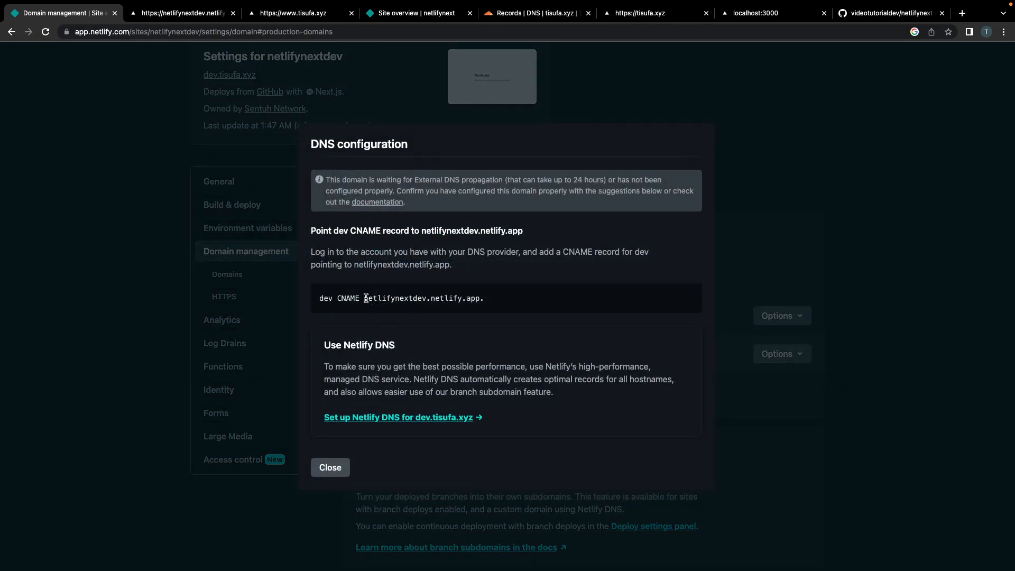
{"action": "left_click_drag", "start_coordinate": [364, 299], "coordinate": [480, 298]}
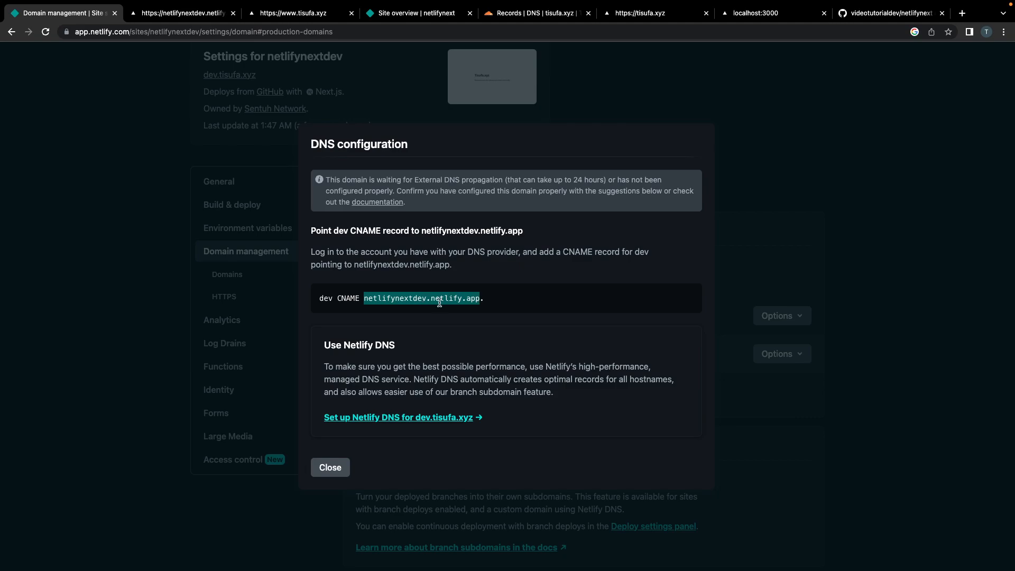
{"action": "double_click", "coordinate": [384, 297]}
{"action": "left_click", "coordinate": [367, 300]}
{"action": "left_click_drag", "start_coordinate": [364, 300], "coordinate": [479, 303]}
{"action": "key", "text": "ctrl+c"}
Enter netlifynextdev.netlify.app as the target of the dev CNAME record in Cloudflare and save the record.
{"action": "left_click", "coordinate": [168, 15]}
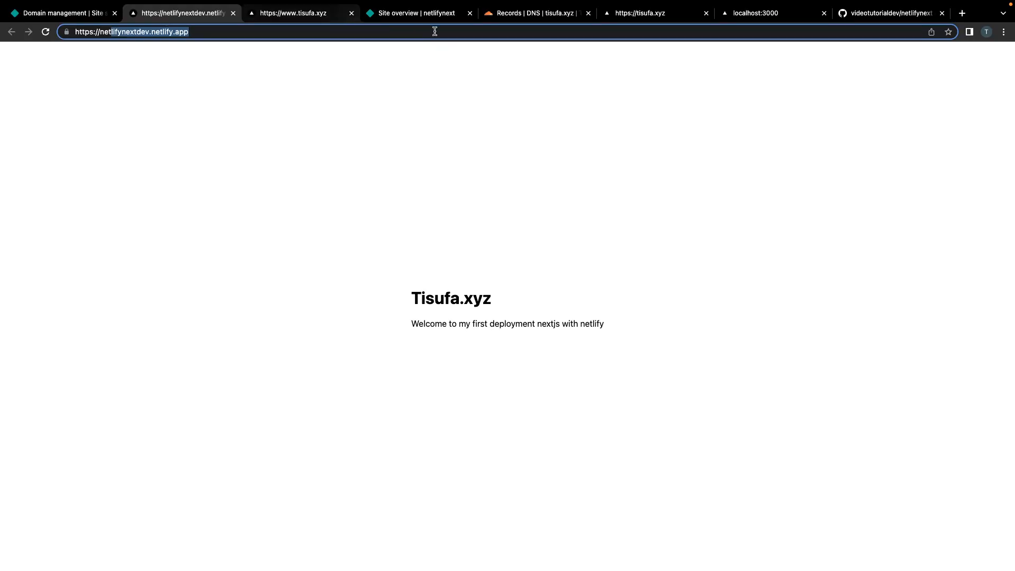
{"action": "left_click", "coordinate": [529, 12]}
{"action": "left_click", "coordinate": [510, 300]}
{"action": "key", "text": "ctrl+v"}
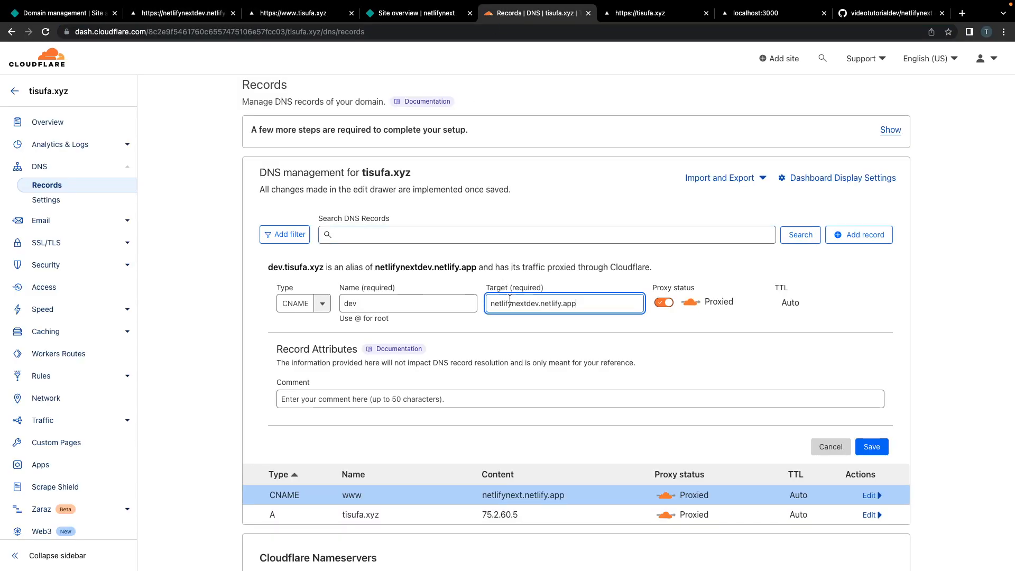
{"action": "left_click", "coordinate": [484, 328]}
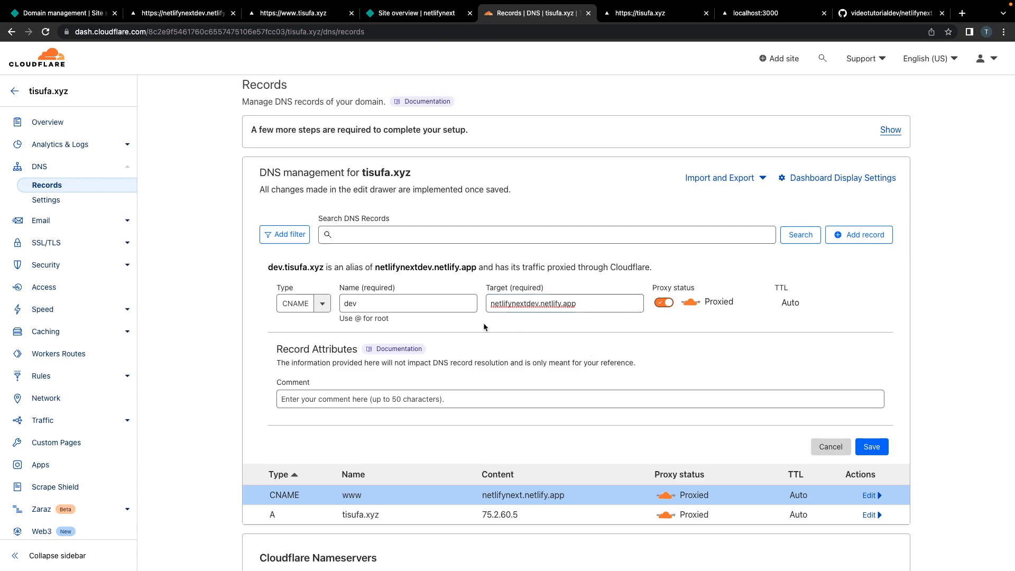
{"action": "left_click", "coordinate": [873, 447]}
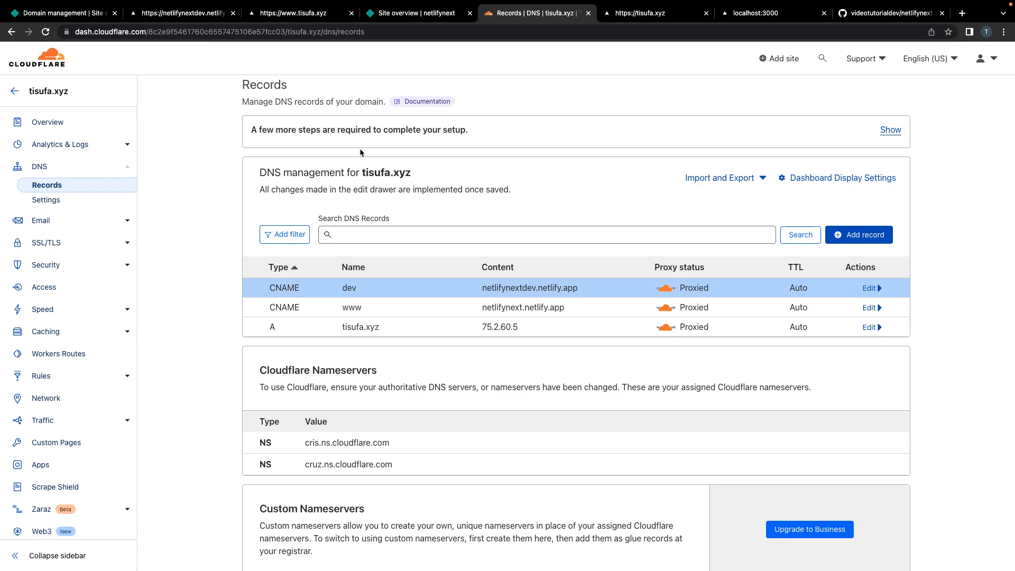
Close Netlify's DNS instructions and reload the domain settings to recheck the status of dev.tisufa.xyz.
{"action": "left_click", "coordinate": [104, 14]}
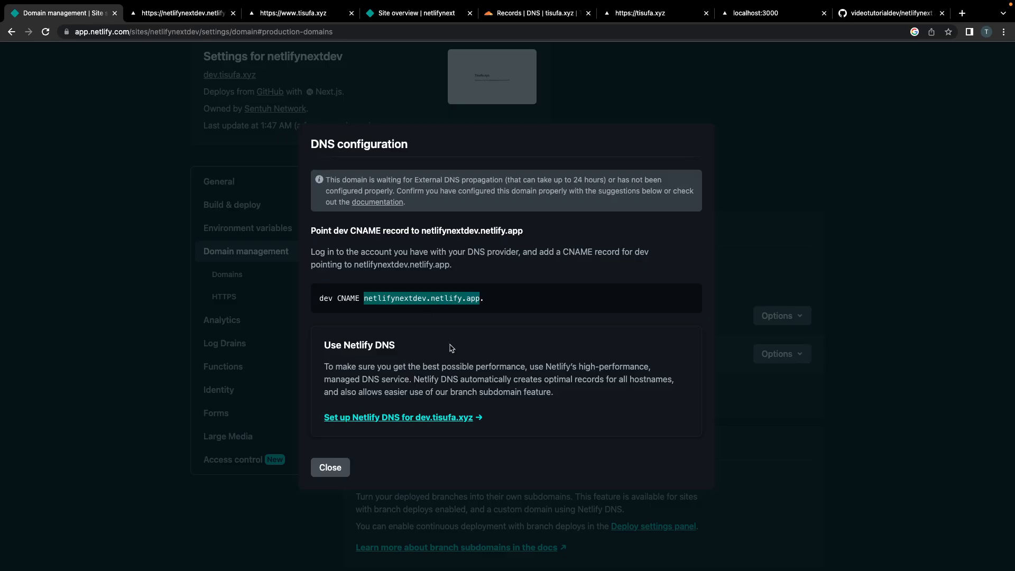
{"action": "left_click", "coordinate": [331, 467]}
{"action": "key", "text": "super+r"}
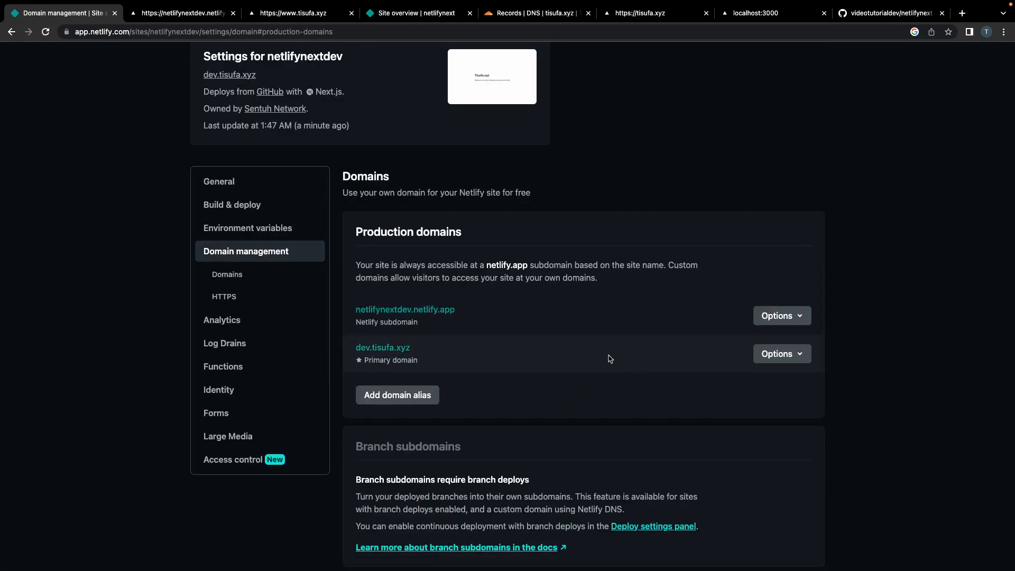
{"action": "scroll", "coordinate": [509, 347], "scroll_direction": "up", "scroll_amount": 2}
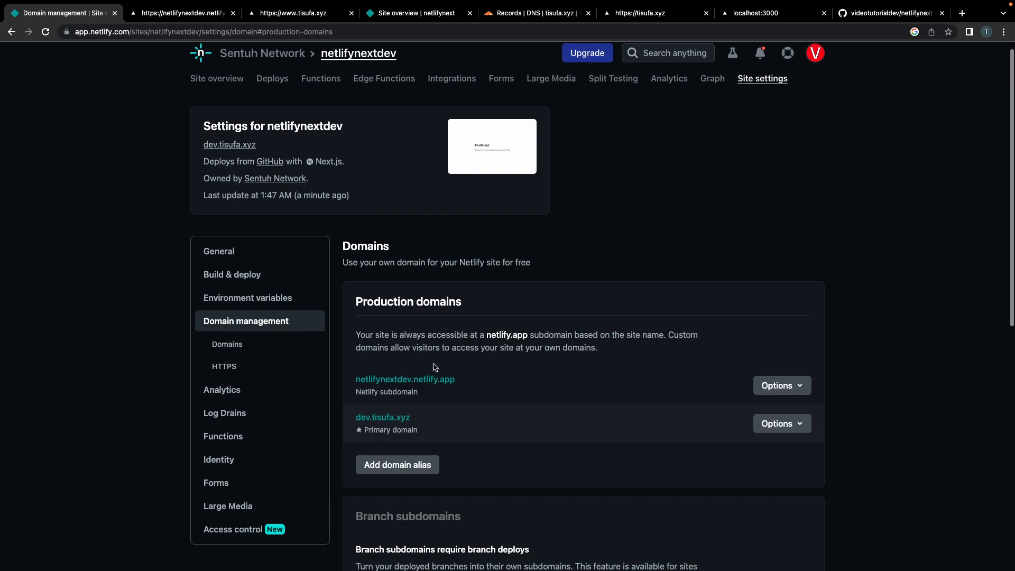
Open dev.tisufa.xyz from the site settings, close the netlifynextdev.netlify.app page, and reload the subdomain.
{"action": "left_click", "coordinate": [226, 146]}
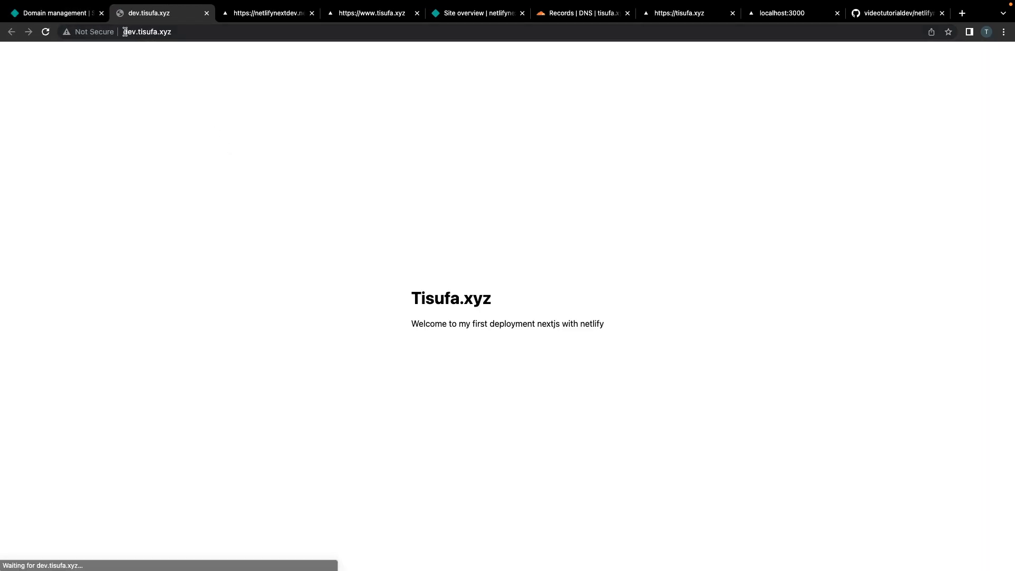
{"action": "left_click", "coordinate": [182, 32]}
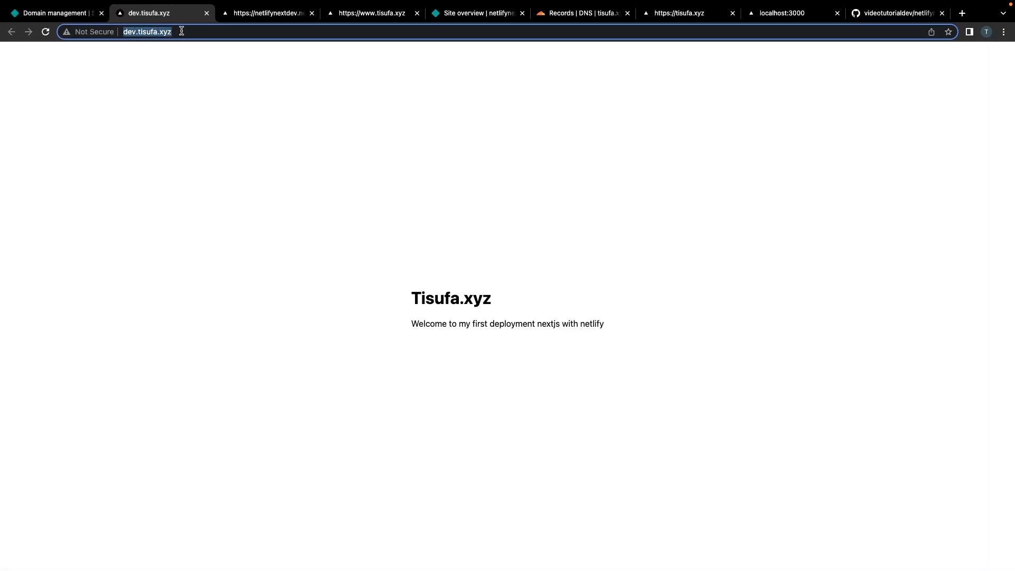
{"action": "left_click", "coordinate": [252, 16]}
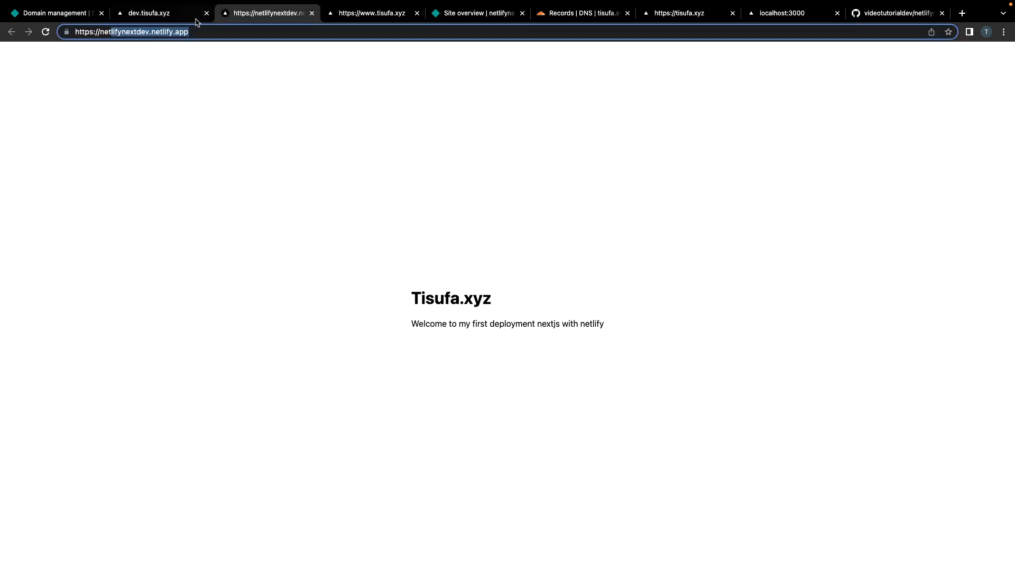
{"action": "key", "text": "super+w"}
{"action": "left_click", "coordinate": [176, 17]}
{"action": "key", "text": "super+r"}
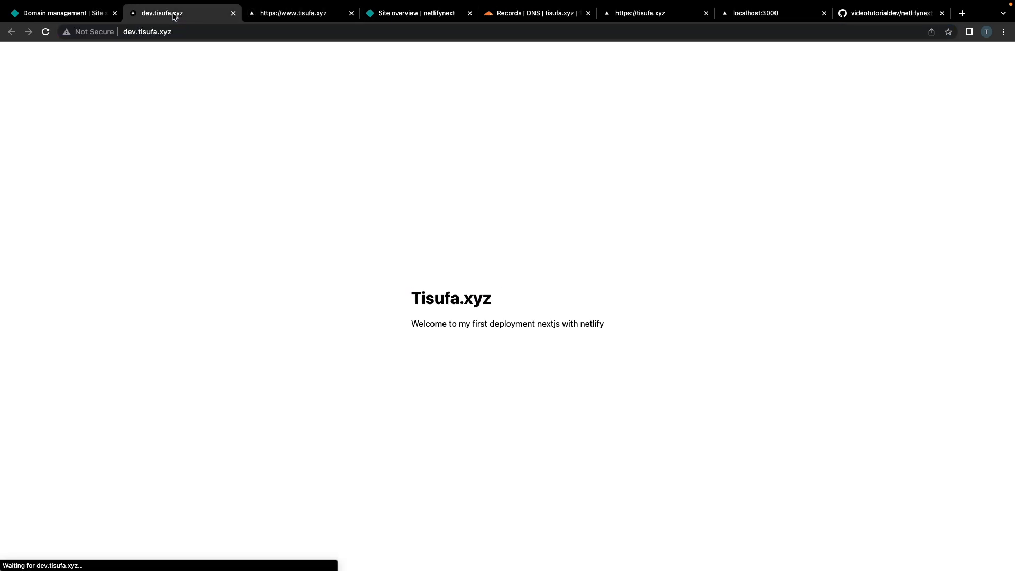
Examine the HTTPS certificate section in the netlifynextdev domain settings.
{"action": "left_click", "coordinate": [66, 15]}
{"action": "scroll", "coordinate": [410, 322], "scroll_direction": "down", "scroll_amount": 5}
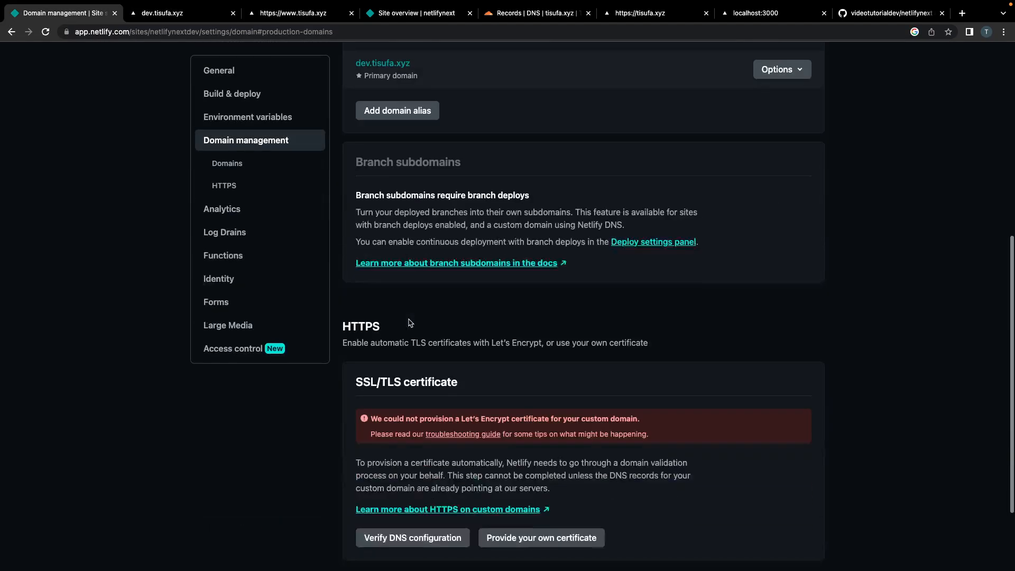
{"action": "scroll", "coordinate": [411, 322], "scroll_direction": "down", "scroll_amount": 3}
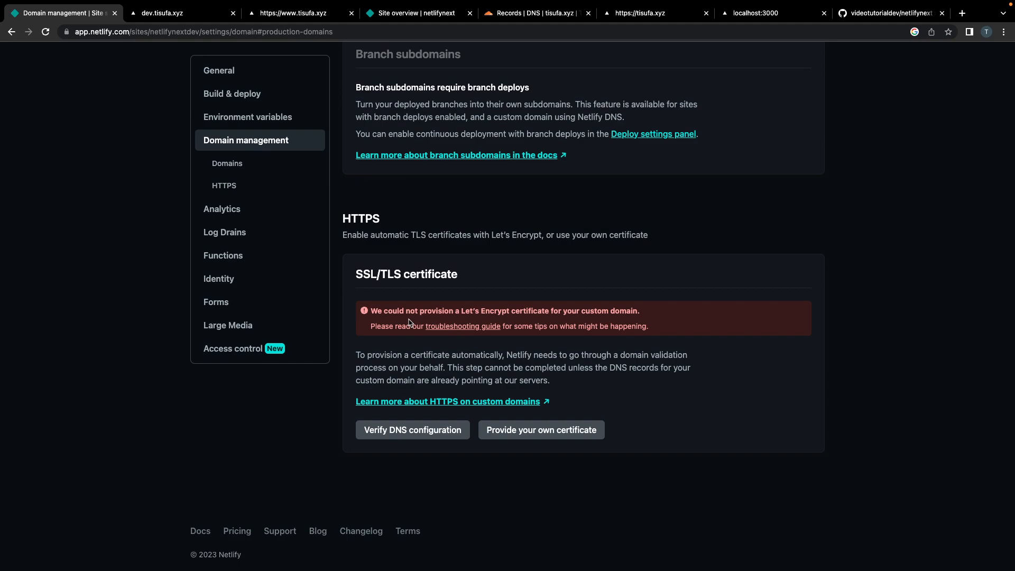
{"action": "scroll", "coordinate": [410, 322], "scroll_direction": "up", "scroll_amount": 9}
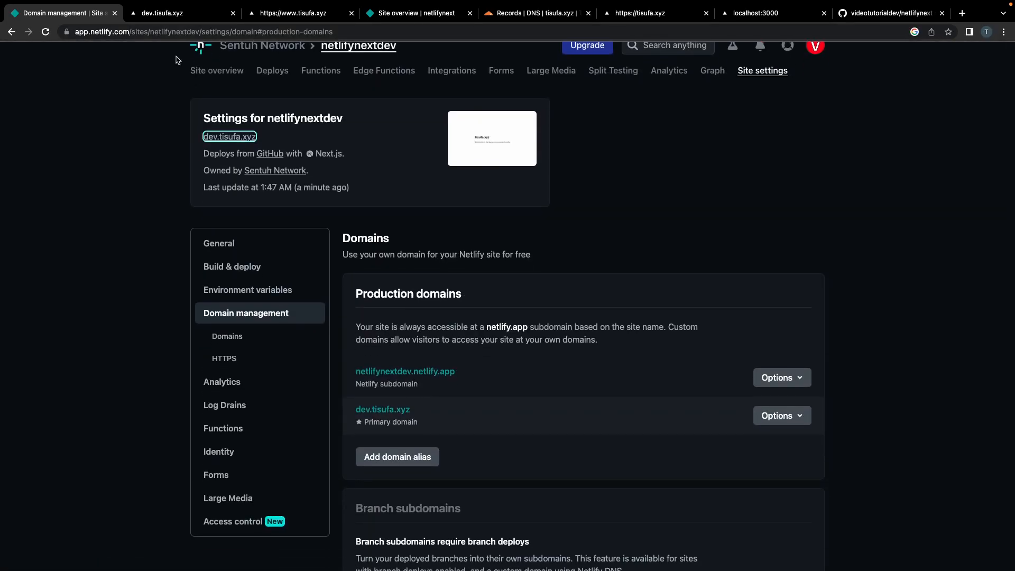
Reload the tisufa.xyz and dev.tisufa.xyz pages to compare their headings, and inspect the subdomain's address.
{"action": "left_click", "coordinate": [172, 20]}
{"action": "left_click", "coordinate": [276, 20]}
{"action": "key", "text": "super+r"}
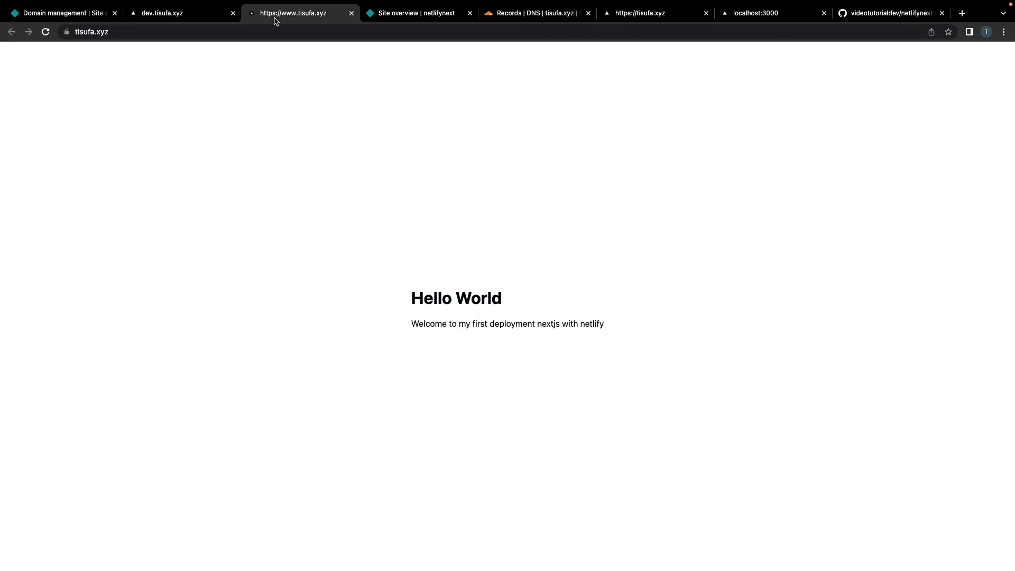
{"action": "left_click", "coordinate": [182, 17]}
{"action": "key", "text": "super+r"}
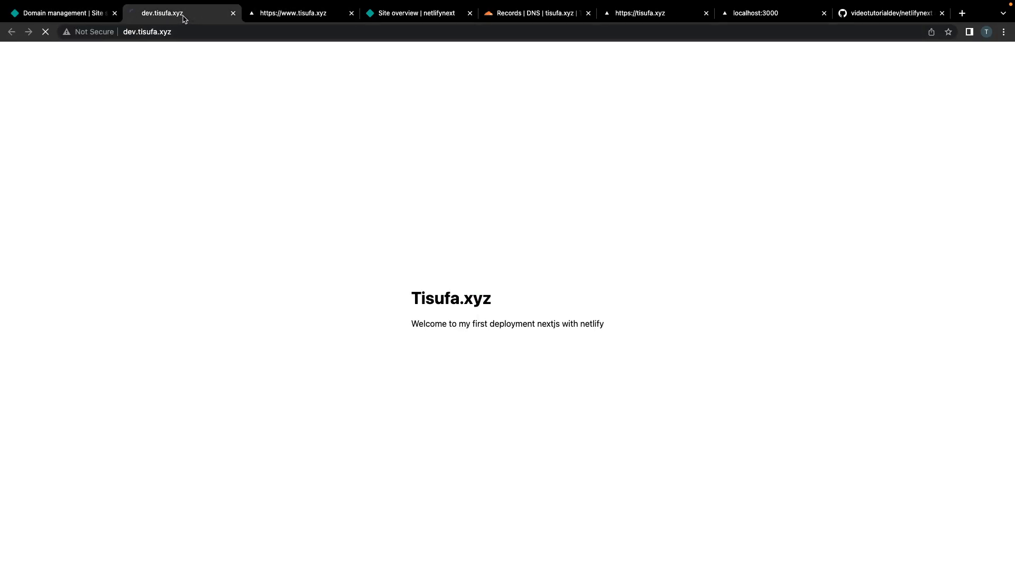
{"action": "left_click", "coordinate": [161, 32]}
{"action": "key", "text": "Left"}
{"action": "left_click", "coordinate": [163, 85]}
{"action": "left_click", "coordinate": [175, 31]}
{"action": "key", "text": "Left"}
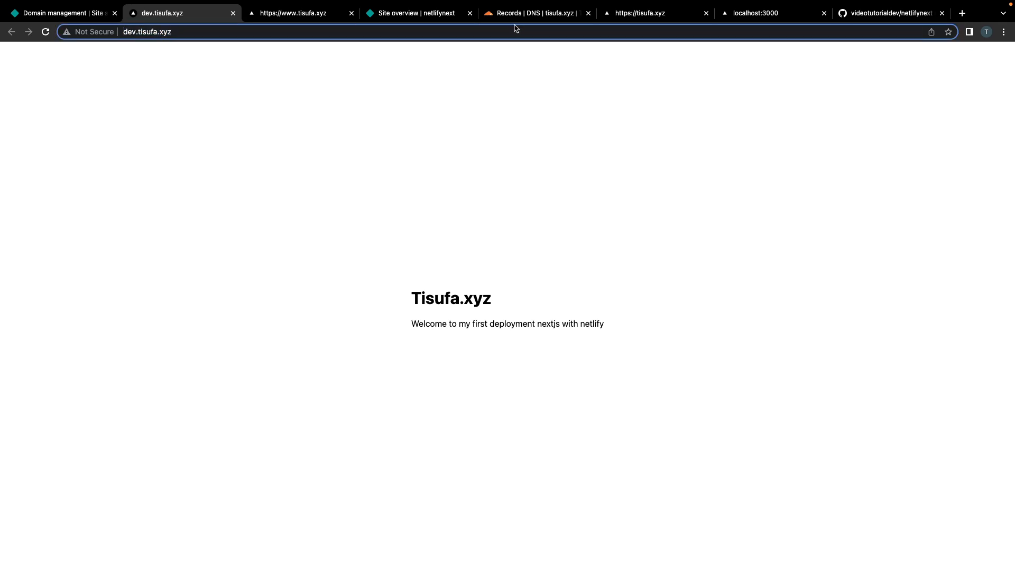
Open the dev CNAME record's details in Cloudflare and review its target and proxy status.
{"action": "left_click", "coordinate": [531, 14]}
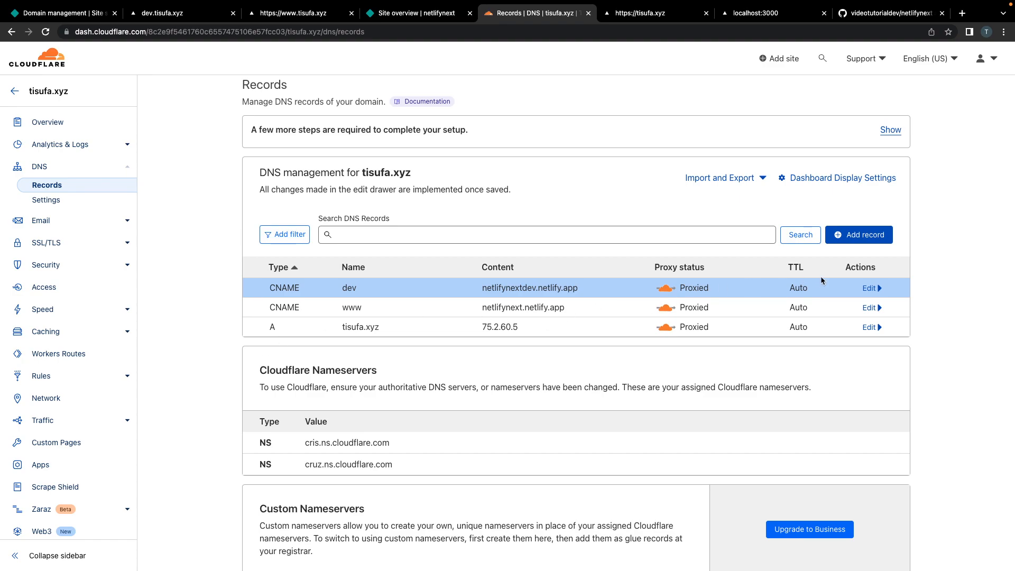
{"action": "left_click", "coordinate": [868, 288]}
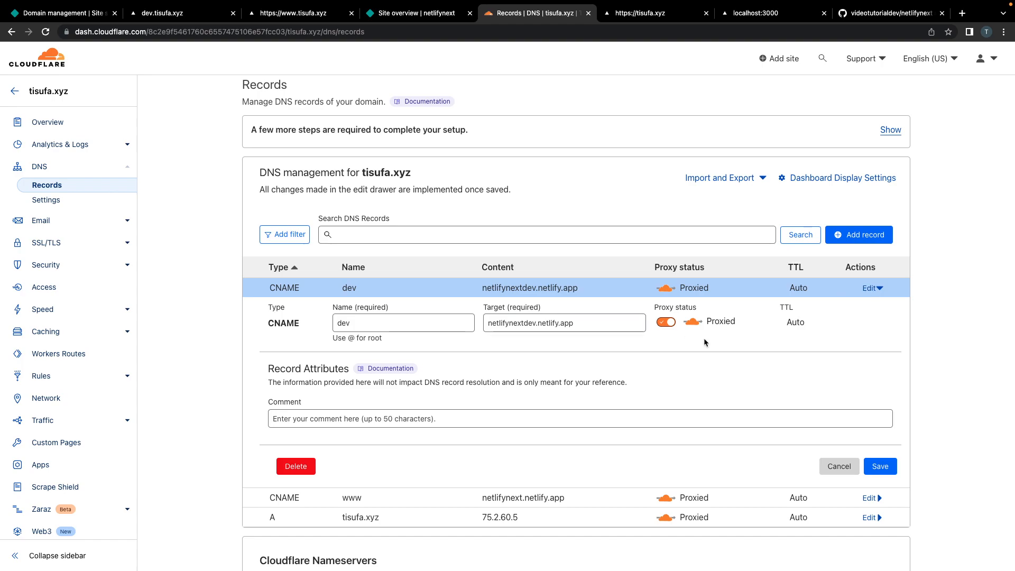
{"action": "scroll", "coordinate": [593, 384], "scroll_direction": "down", "scroll_amount": 5}
{"action": "scroll", "coordinate": [592, 384], "scroll_direction": "up", "scroll_amount": 6}
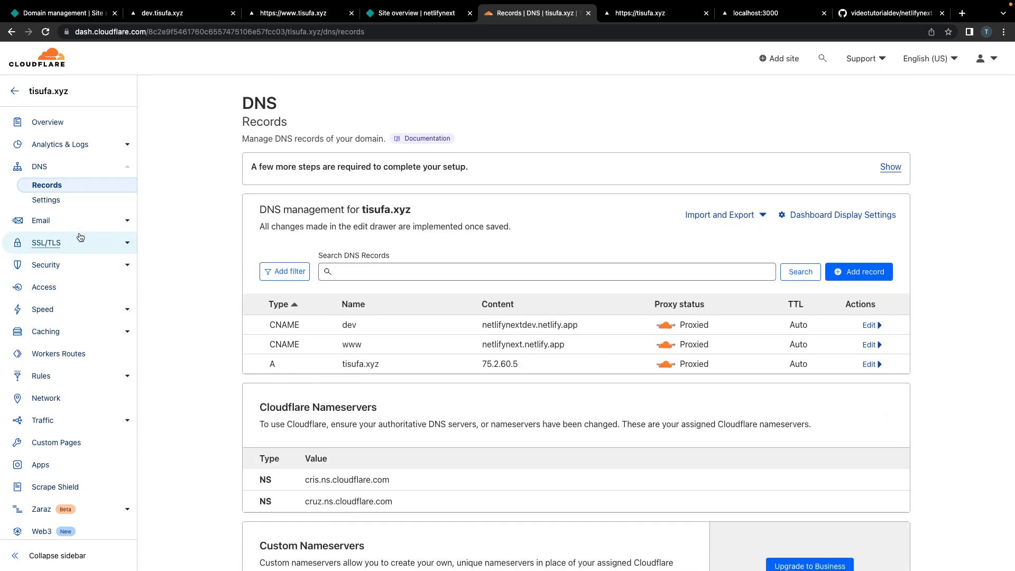
Review the SSL/TLS encryption mode for tisufa.xyz in Cloudflare and return to the dev.tisufa.xyz page.
{"action": "left_click", "coordinate": [58, 242]}
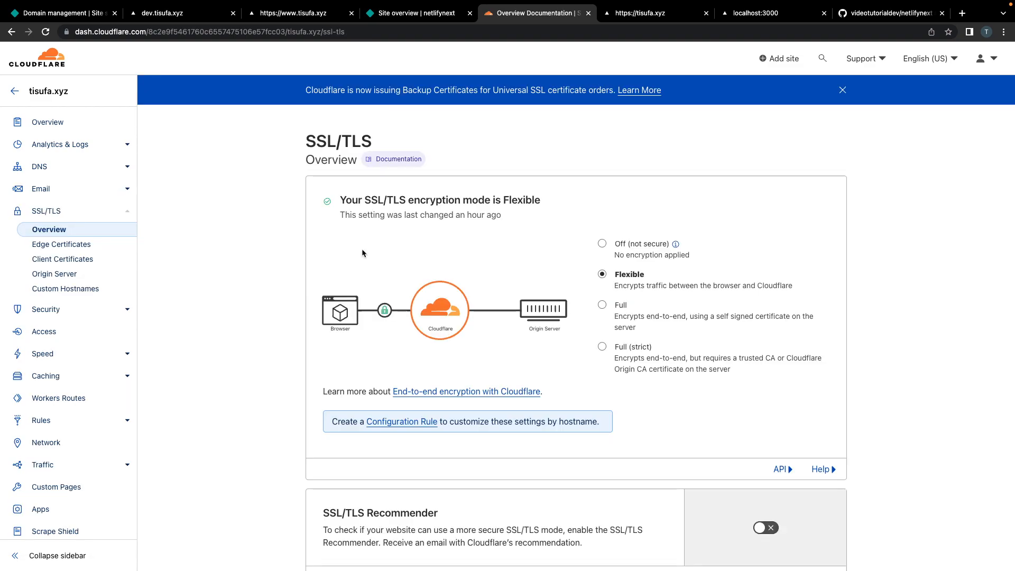
{"action": "scroll", "coordinate": [362, 252], "scroll_direction": "down", "scroll_amount": 3}
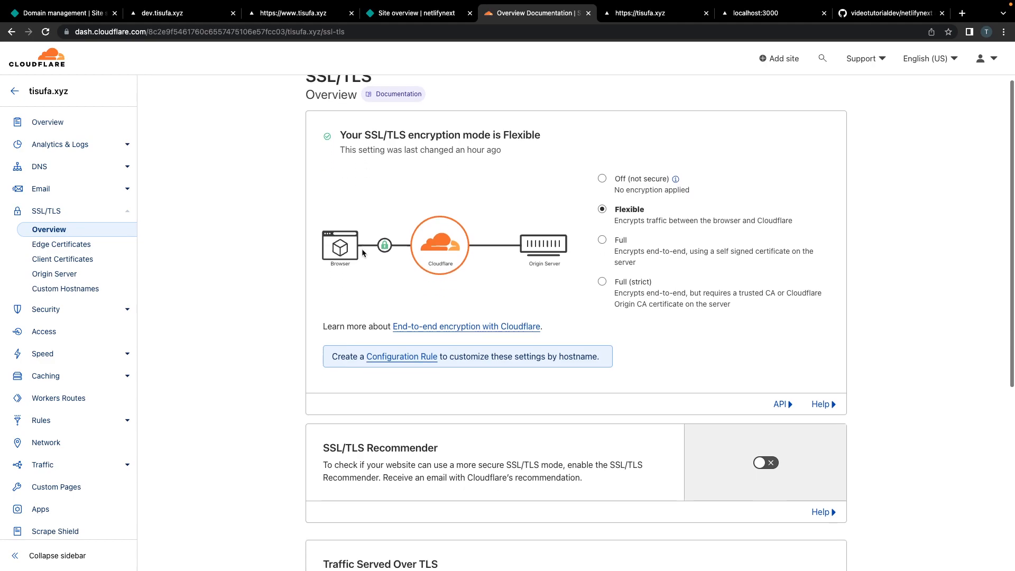
{"action": "scroll", "coordinate": [362, 253], "scroll_direction": "down", "scroll_amount": 2}
{"action": "scroll", "coordinate": [362, 252], "scroll_direction": "up", "scroll_amount": 5}
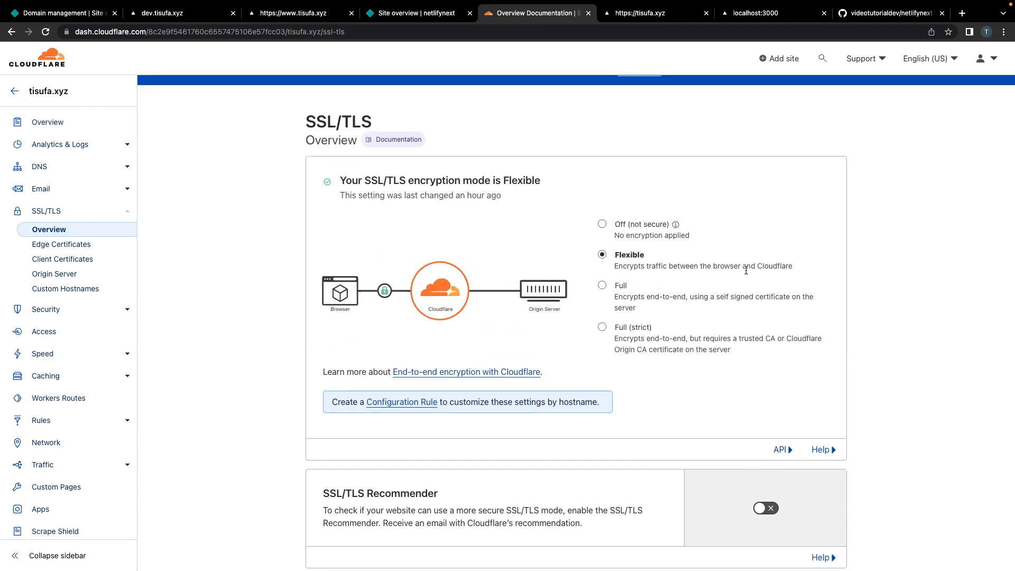
{"action": "left_click", "coordinate": [53, 122]}
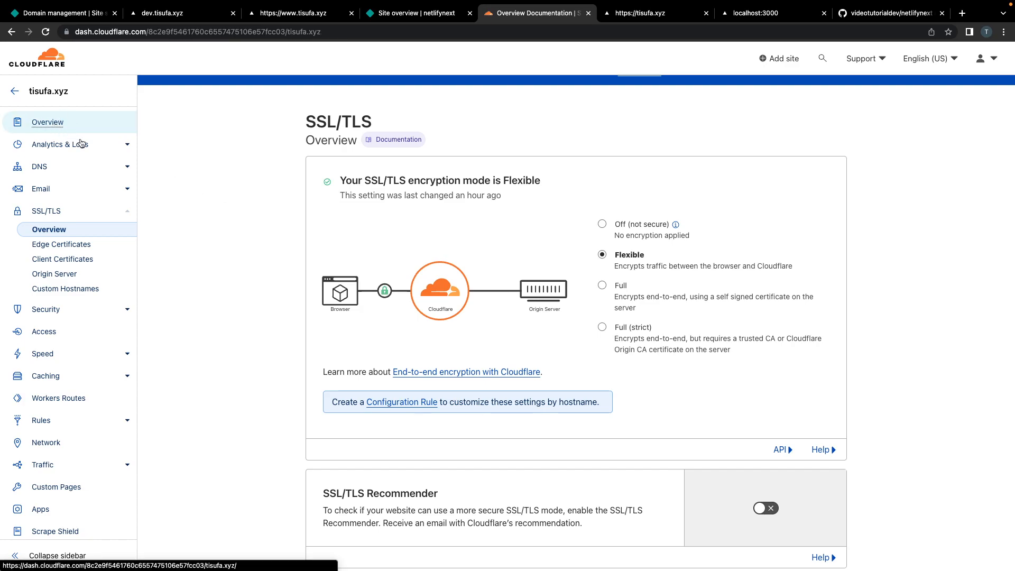
{"action": "left_click", "coordinate": [183, 13]}
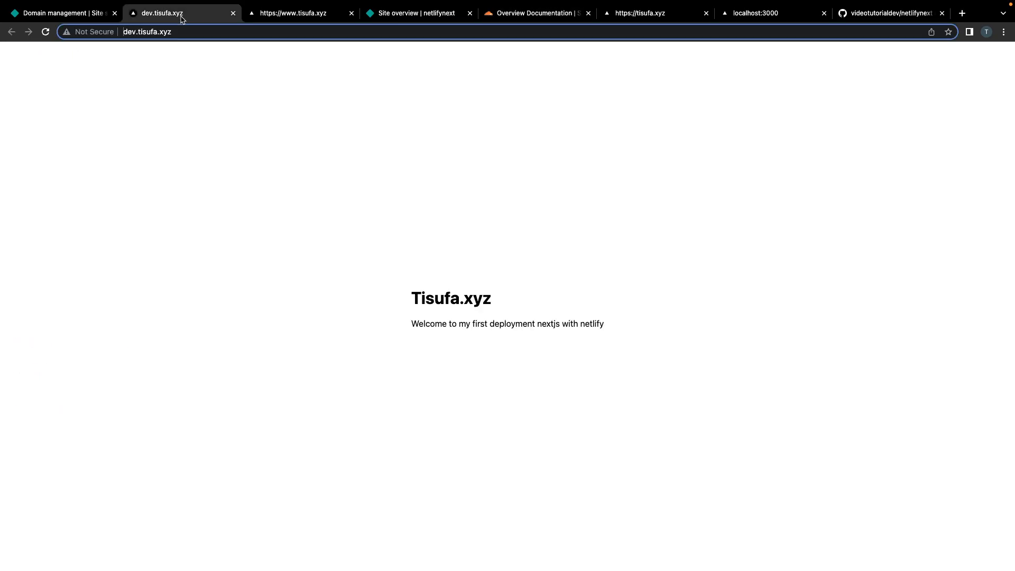
{"action": "left_click", "coordinate": [146, 34]}
{"action": "key", "text": "Left"}
{"action": "type", "text": "https://"}
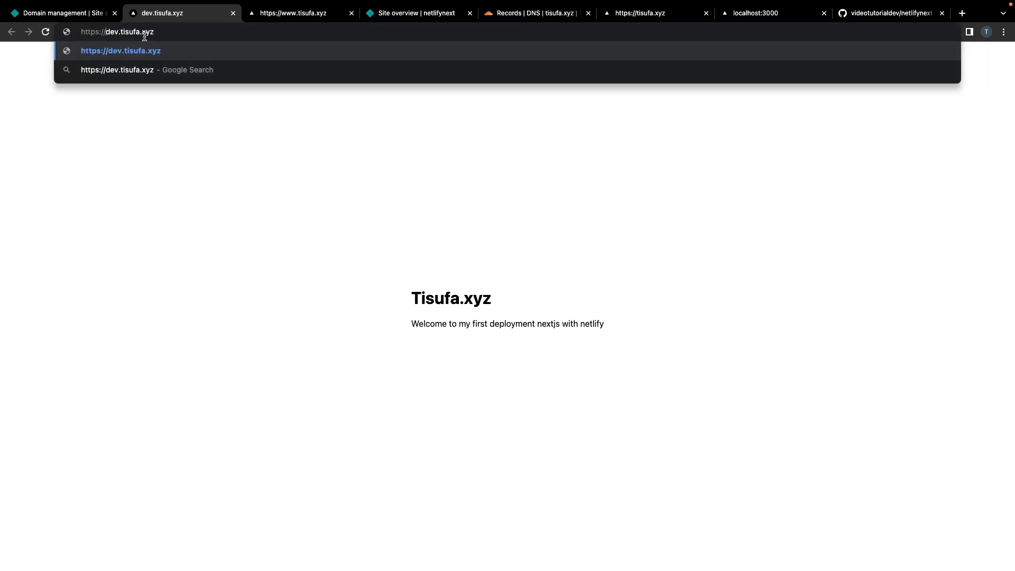
{"action": "key", "text": "Return"}
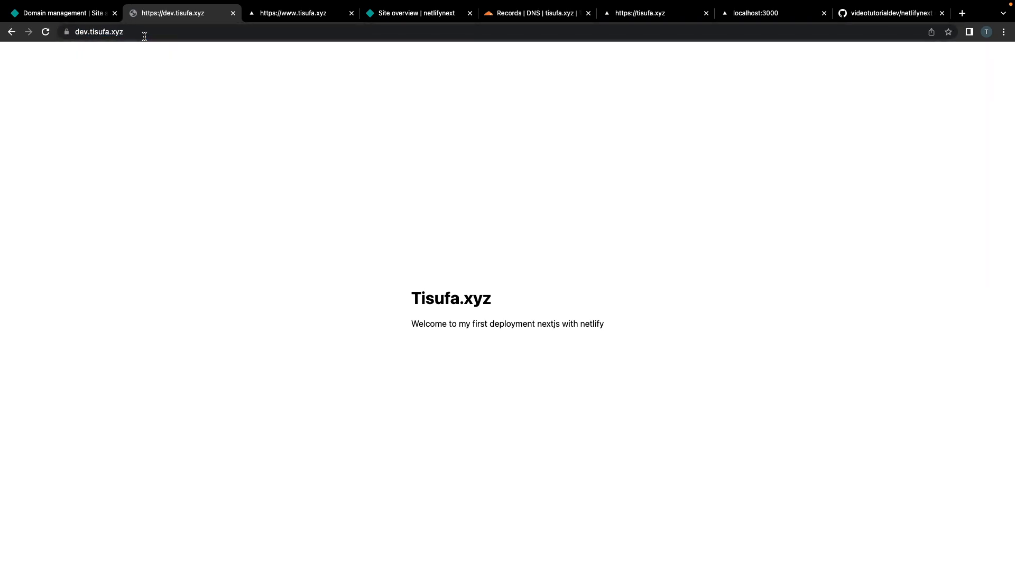
{"action": "left_click", "coordinate": [67, 32]}
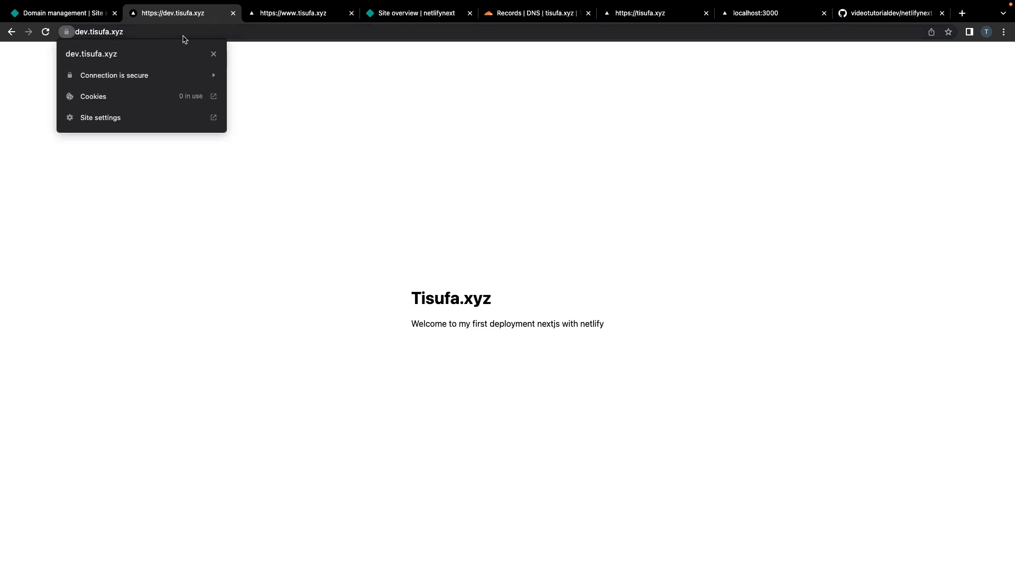
{"action": "left_click", "coordinate": [169, 32]}
{"action": "key", "text": "Return"}
{"action": "left_click", "coordinate": [147, 32]}
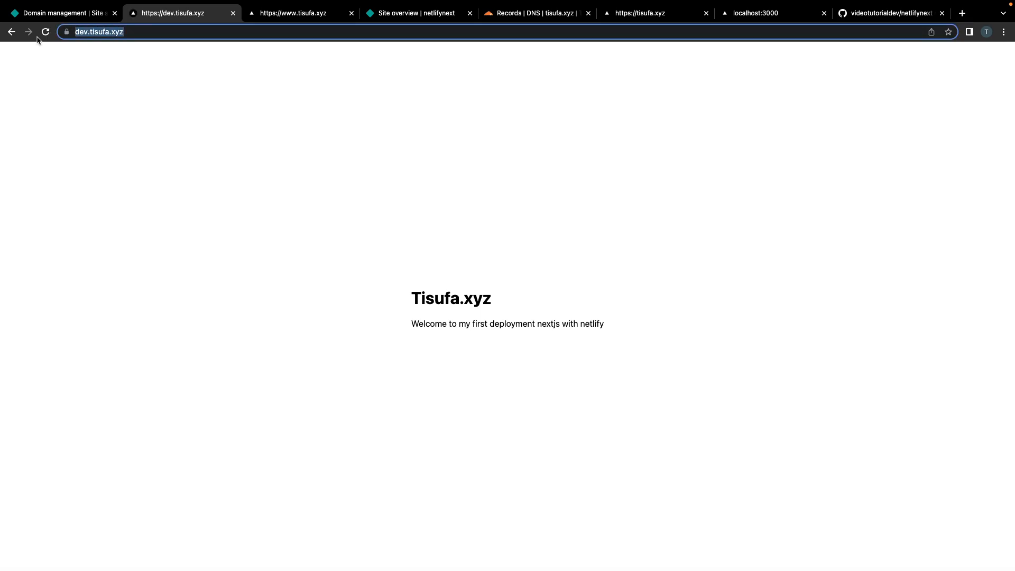
{"action": "left_click", "coordinate": [157, 73]}
Review the production domains of netlifynextdev in Netlify and open the site's deploys overview.
{"action": "left_click", "coordinate": [79, 12]}
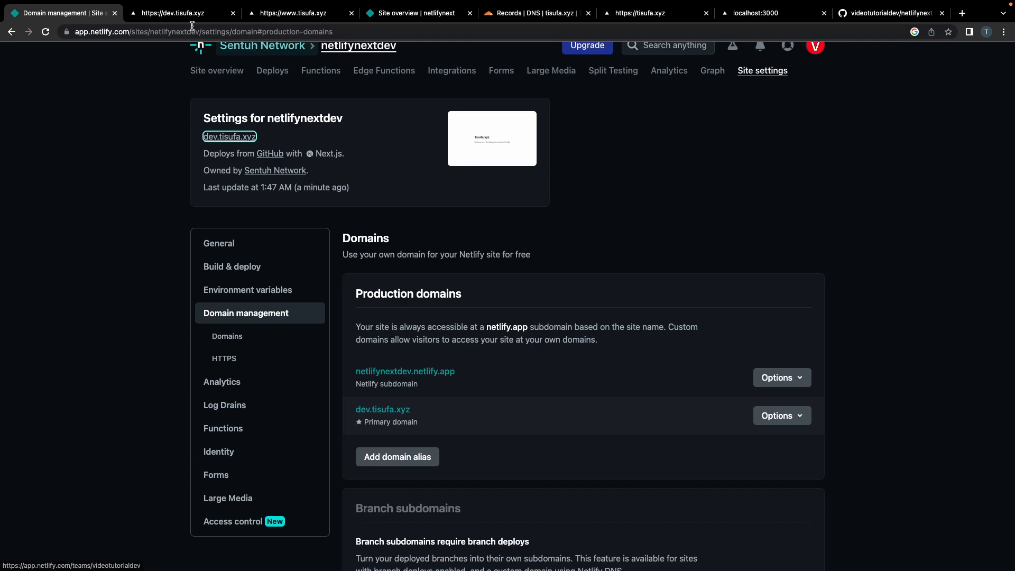
{"action": "left_click", "coordinate": [179, 16]}
{"action": "left_click", "coordinate": [66, 16]}
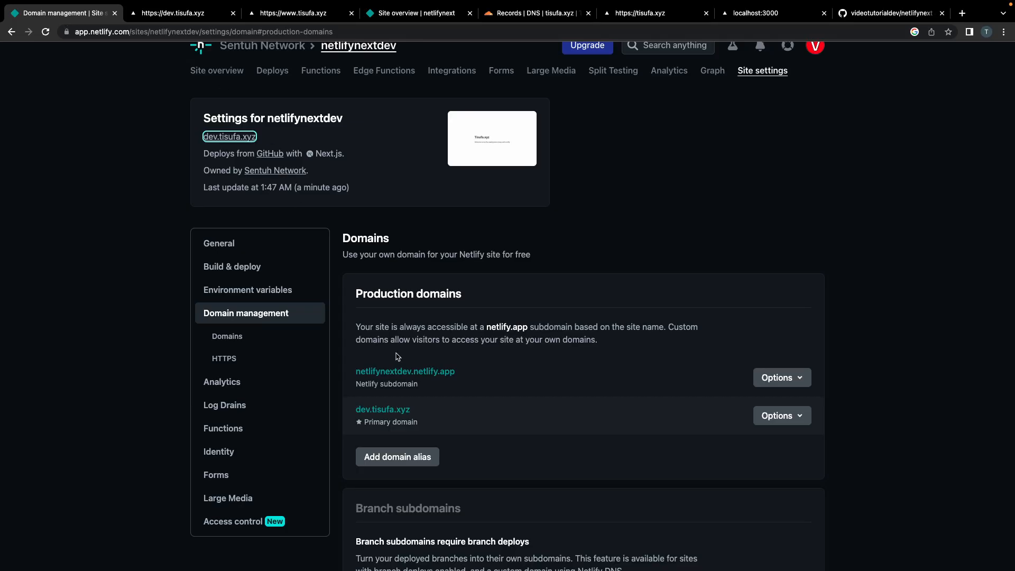
{"action": "scroll", "coordinate": [398, 357], "scroll_direction": "down", "scroll_amount": 3}
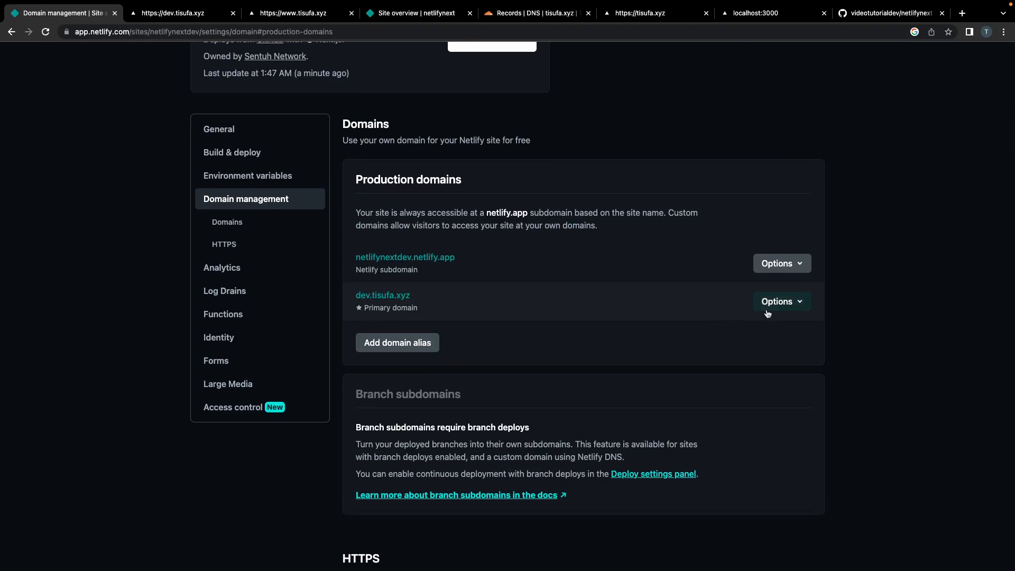
{"action": "left_click", "coordinate": [778, 303]}
{"action": "left_click", "coordinate": [558, 344]}
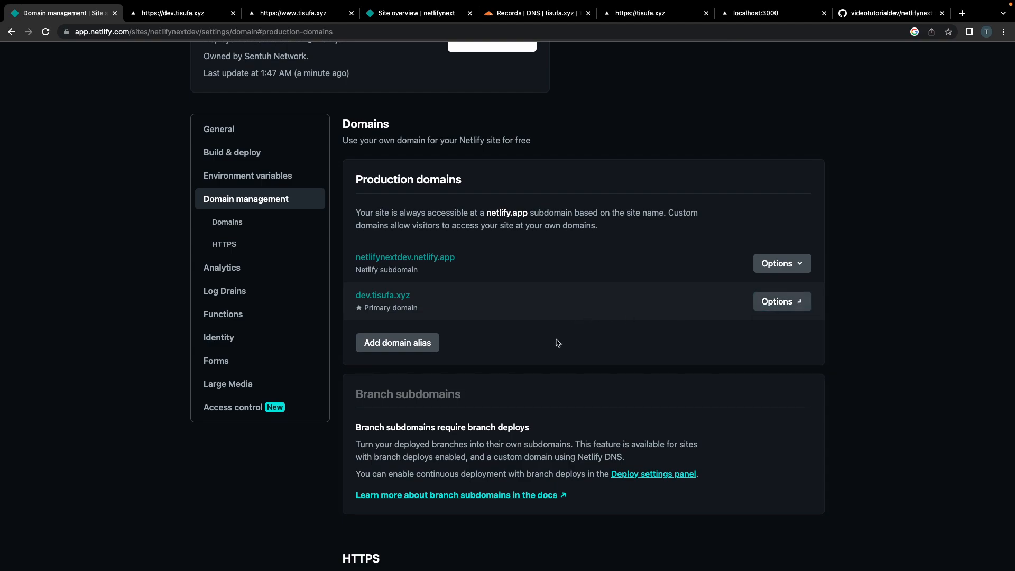
{"action": "scroll", "coordinate": [558, 344], "scroll_direction": "up", "scroll_amount": 3}
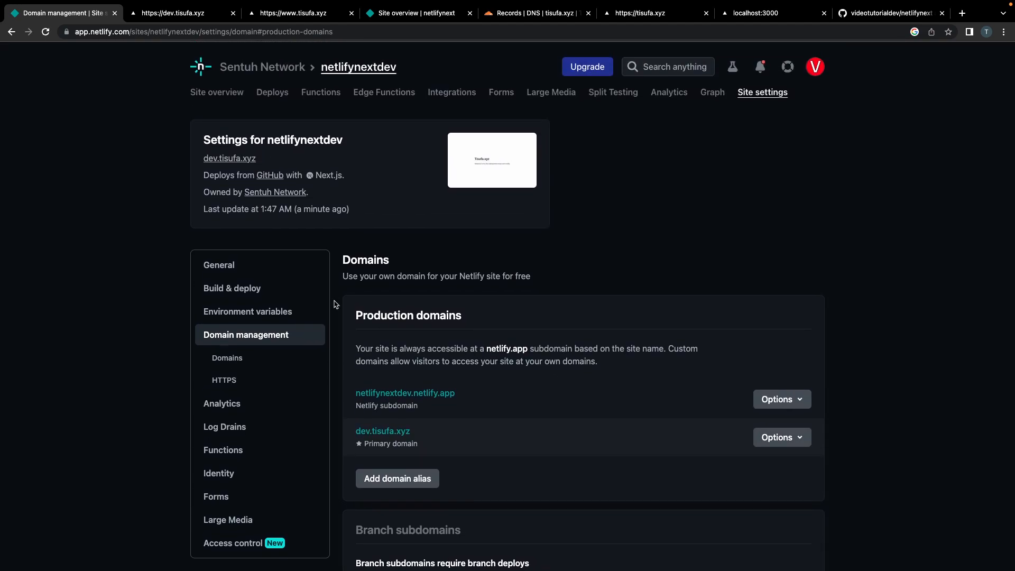
{"action": "left_click", "coordinate": [271, 93]}
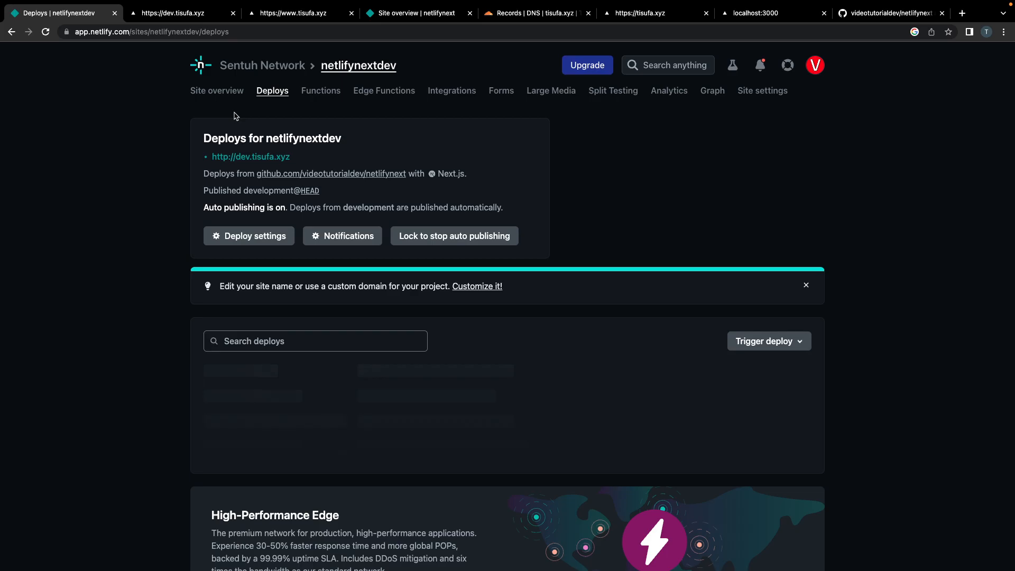
Compare the page headings of dev.tisufa.xyz and tisufa.xyz.
{"action": "left_click", "coordinate": [194, 16]}
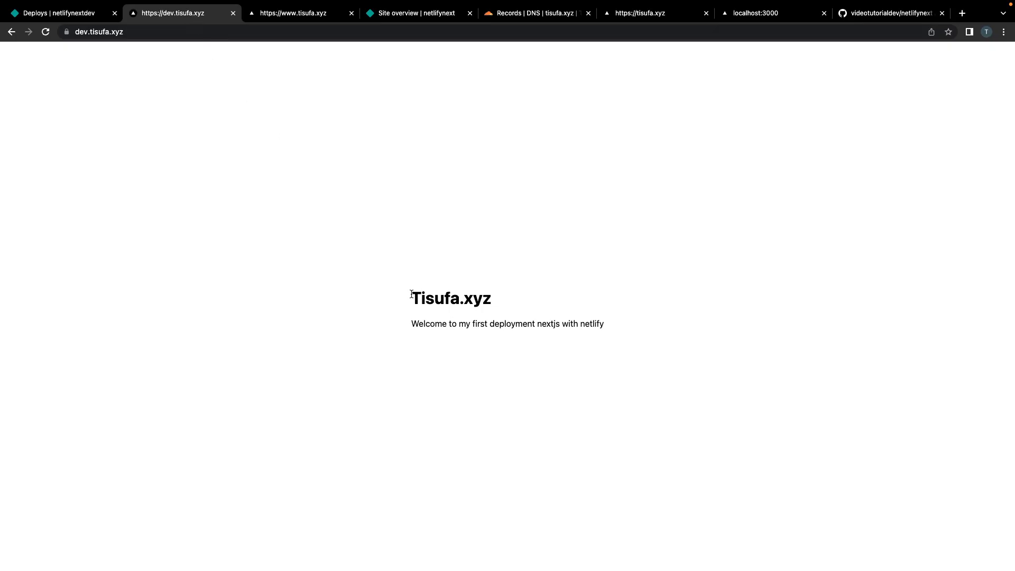
{"action": "left_click_drag", "start_coordinate": [408, 295], "coordinate": [530, 307]}
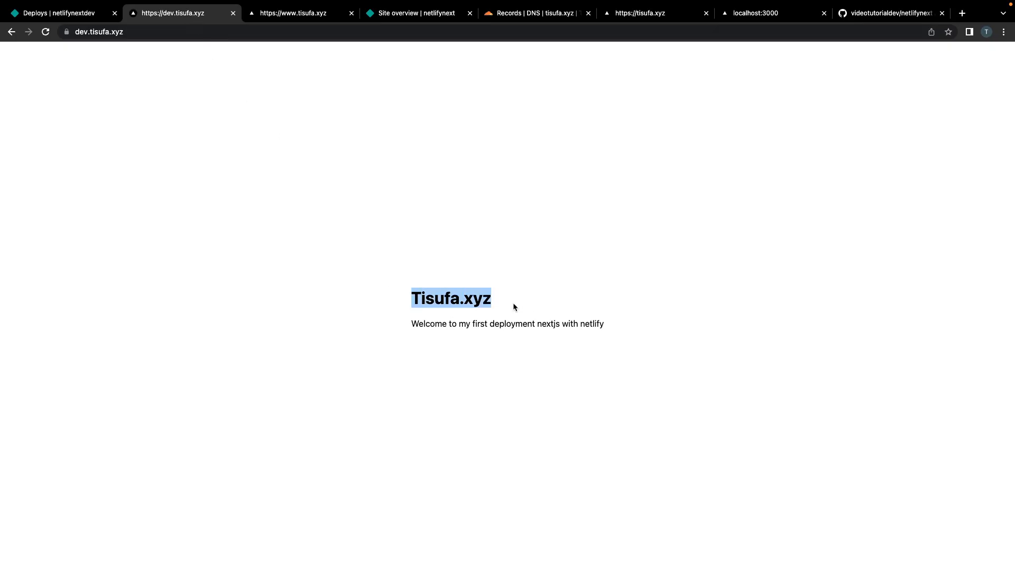
{"action": "left_click", "coordinate": [324, 144]}
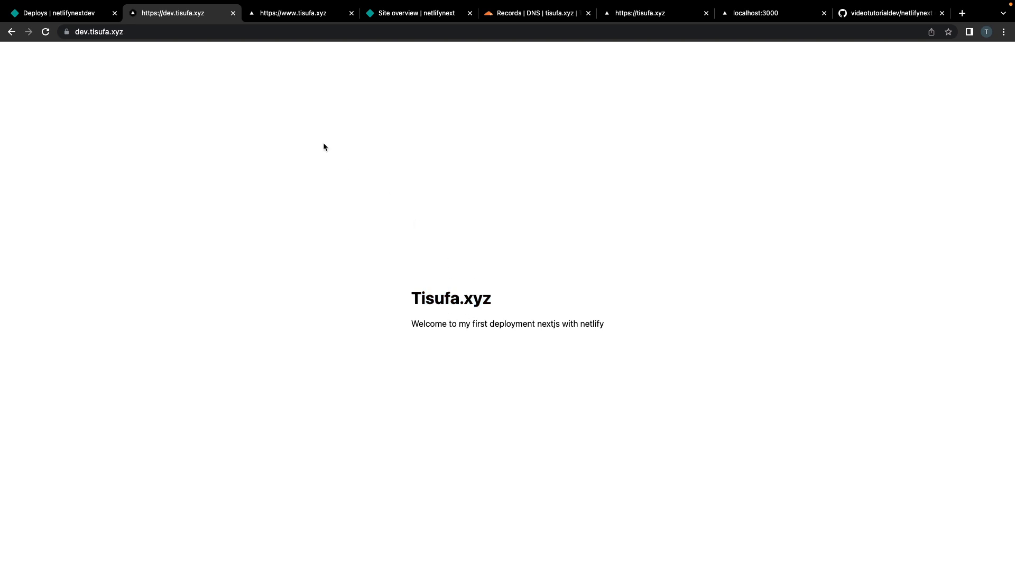
{"action": "left_click", "coordinate": [277, 20]}
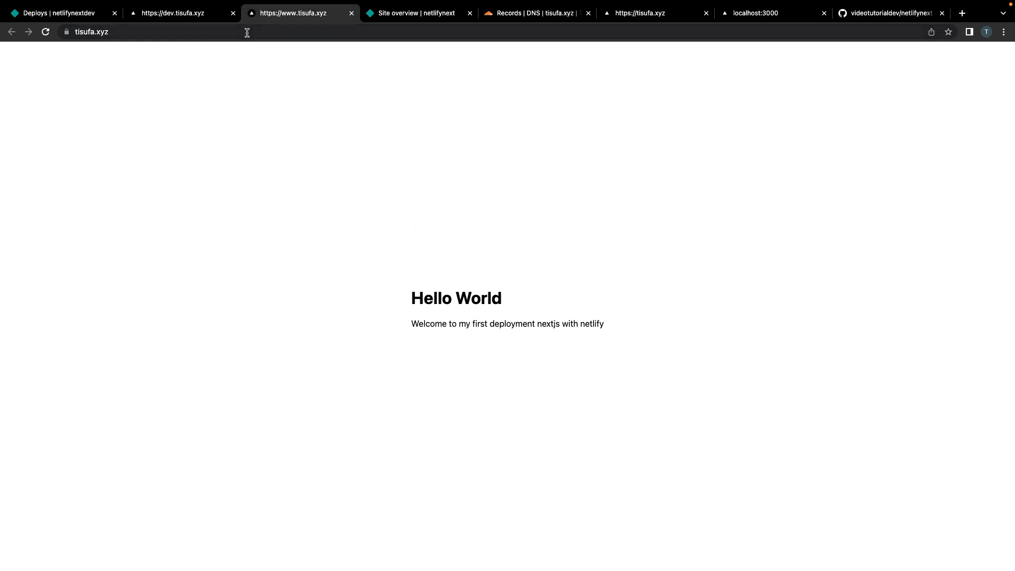
{"action": "left_click", "coordinate": [222, 16]}
{"action": "left_click_drag", "start_coordinate": [410, 303], "coordinate": [571, 340]}
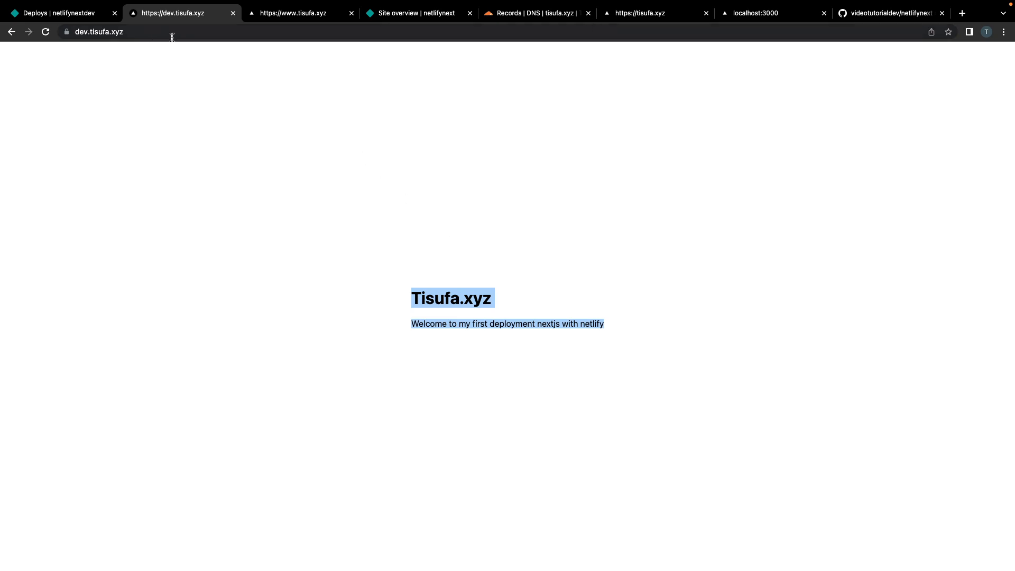
Start a pull request from the development branch into master in the netlifynext GitHub repository.
{"action": "left_click", "coordinate": [843, 14]}
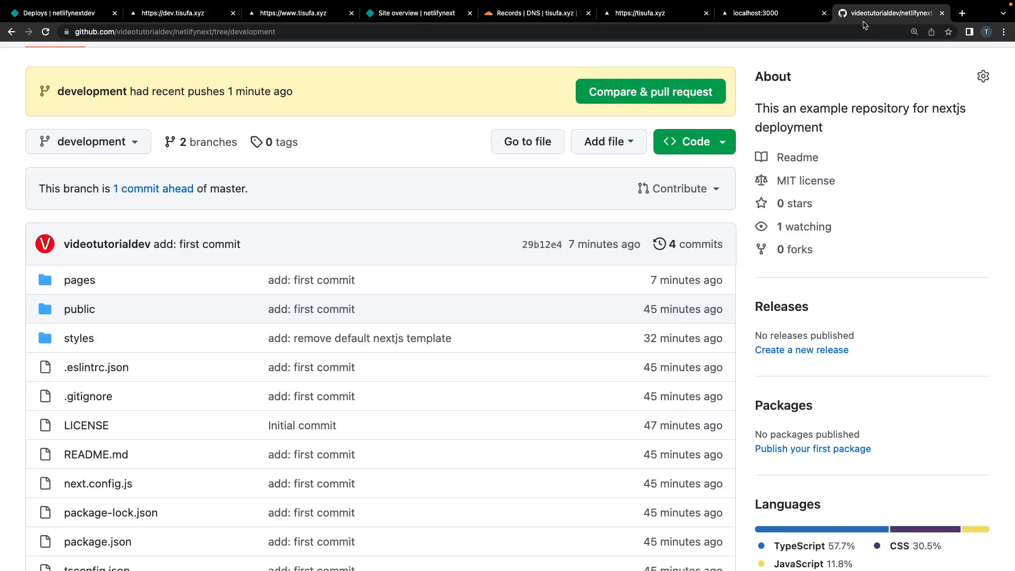
{"action": "scroll", "coordinate": [246, 204], "scroll_direction": "up", "scroll_amount": 3}
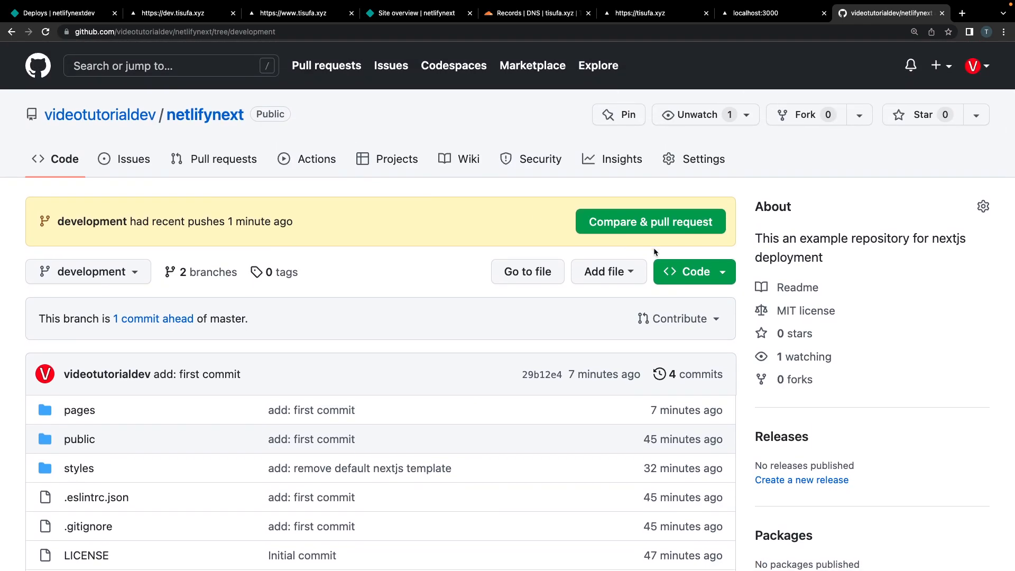
{"action": "left_click", "coordinate": [643, 229]}
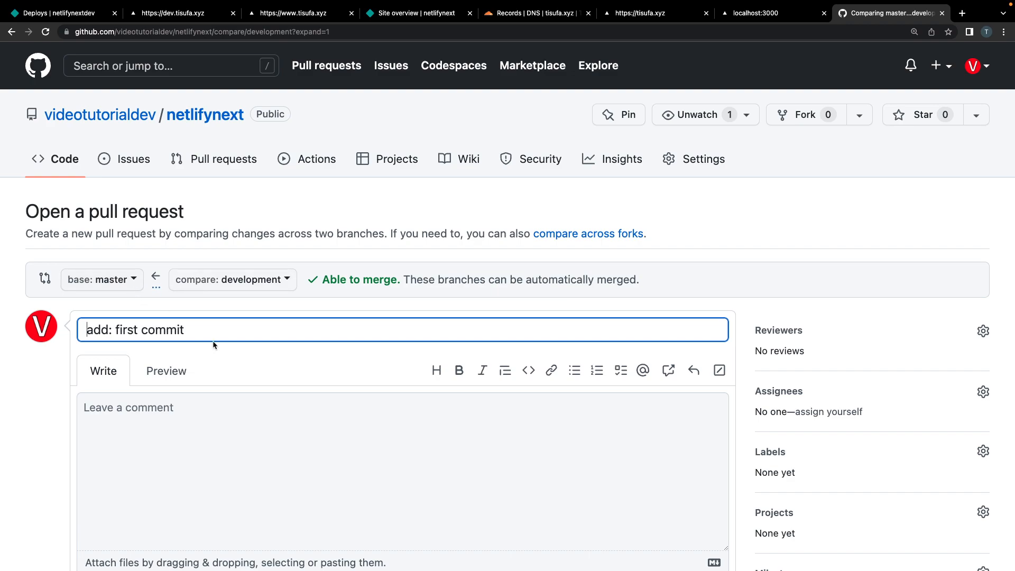
Switch to the Tutorial Netlify note and review its list of environments and matching branches, from Production / master to Development / development.
{"action": "key", "text": "ctrl+Left"}
{"action": "left_click_drag", "start_coordinate": [327, 457], "coordinate": [173, 456]}
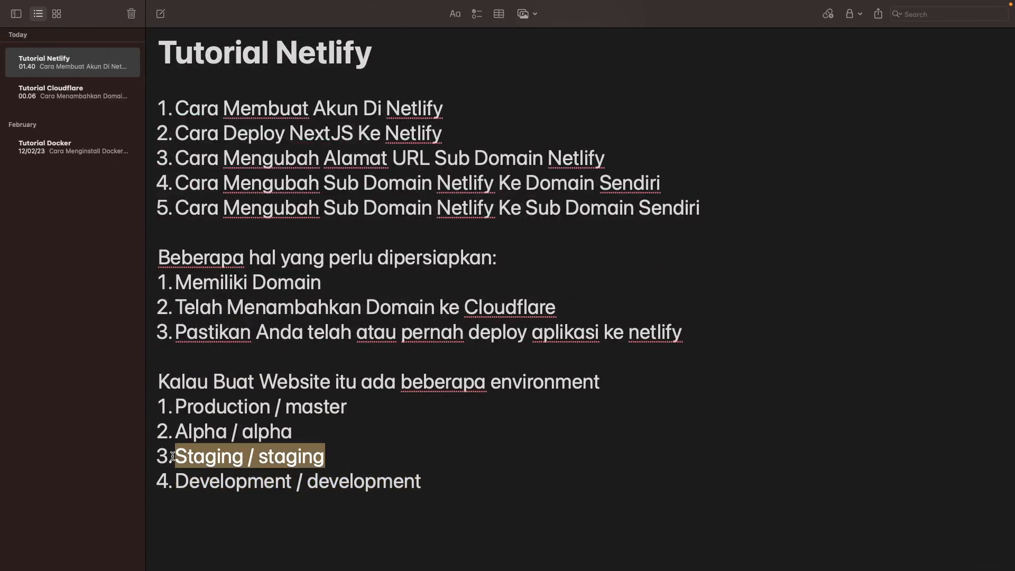
{"action": "left_click_drag", "start_coordinate": [292, 431], "coordinate": [147, 432]}
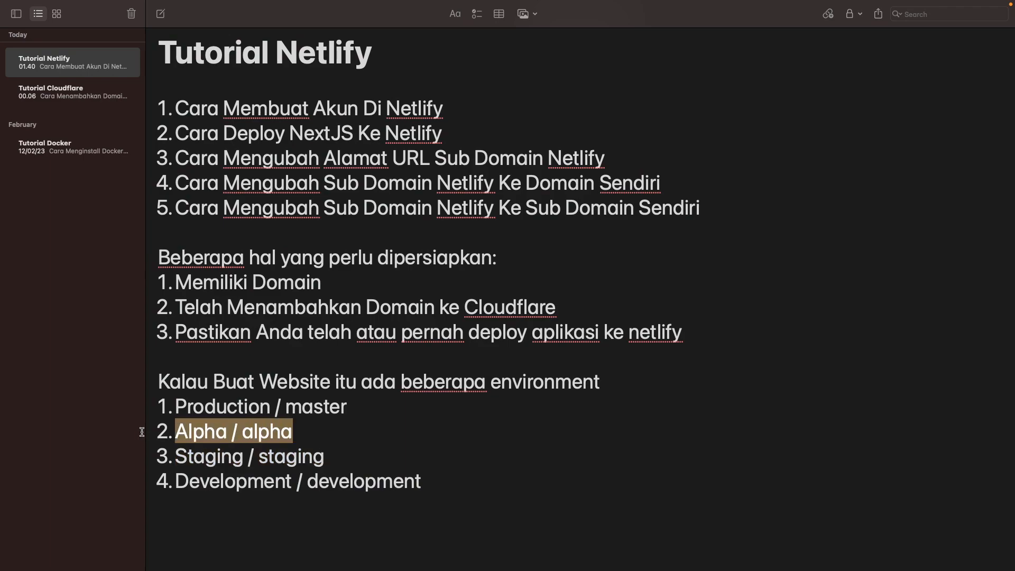
{"action": "left_click_drag", "start_coordinate": [294, 435], "coordinate": [148, 439]}
{"action": "left_click", "coordinate": [322, 433]}
{"action": "left_click_drag", "start_coordinate": [322, 432], "coordinate": [147, 432]}
{"action": "left_click_drag", "start_coordinate": [357, 406], "coordinate": [154, 408]}
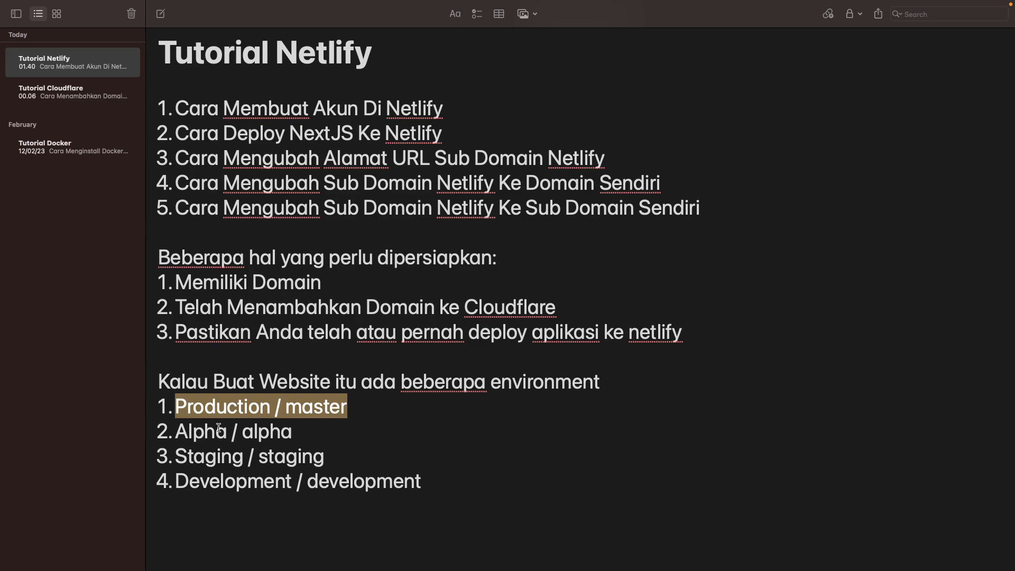
{"action": "left_click_drag", "start_coordinate": [310, 443], "coordinate": [154, 432]}
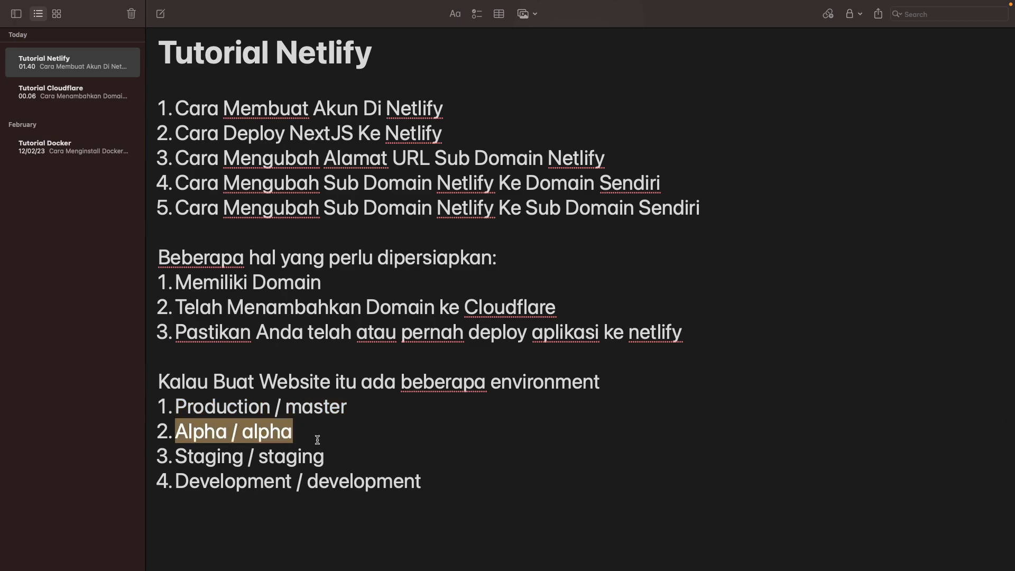
{"action": "left_click_drag", "start_coordinate": [300, 432], "coordinate": [161, 434]}
{"action": "left_click_drag", "start_coordinate": [309, 432], "coordinate": [137, 423]}
{"action": "left_click", "coordinate": [261, 439]}
{"action": "left_click", "coordinate": [317, 430]}
{"action": "left_click_drag", "start_coordinate": [382, 406], "coordinate": [169, 403]}
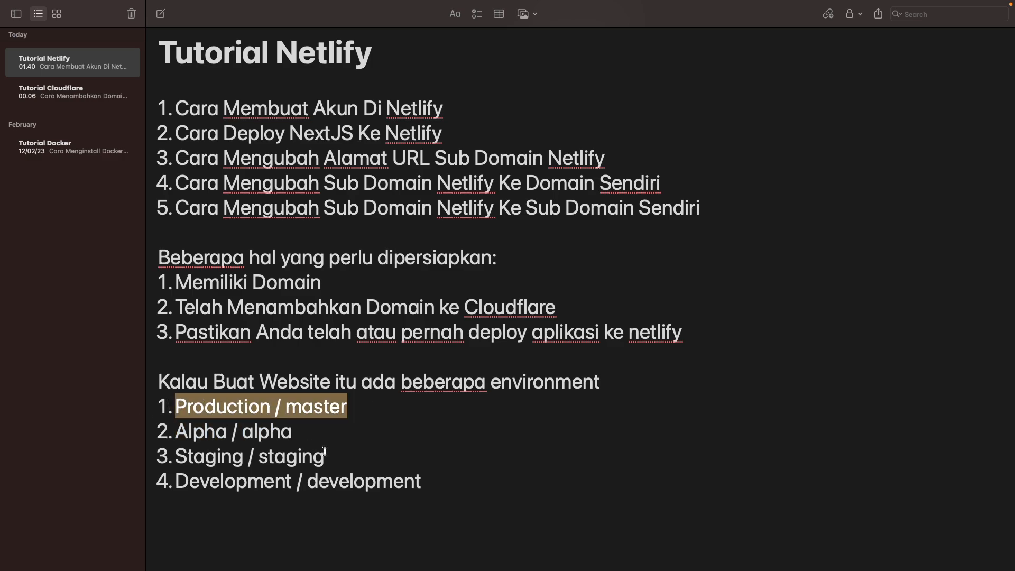
{"action": "left_click_drag", "start_coordinate": [426, 482], "coordinate": [132, 476]}
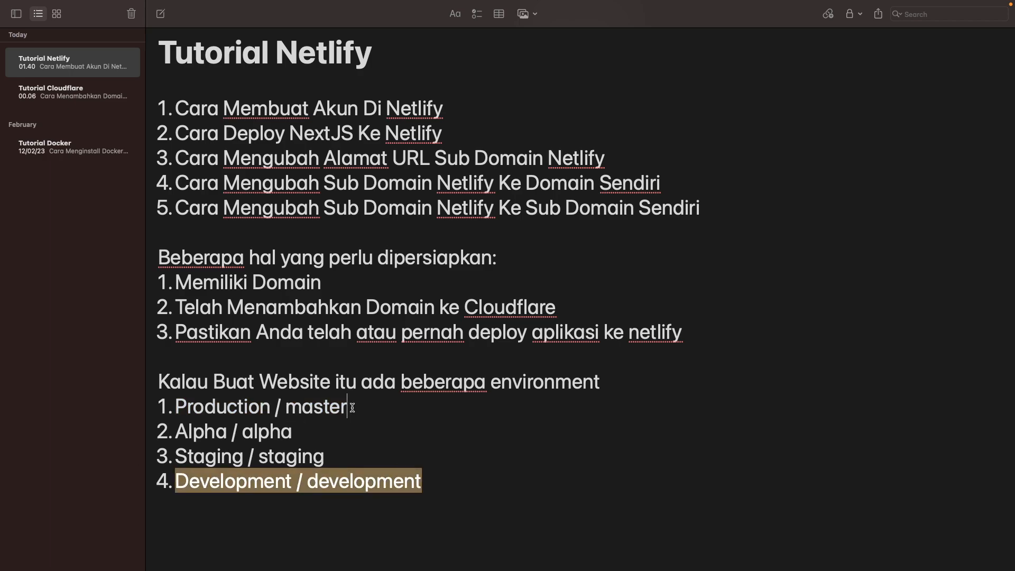
{"action": "left_click_drag", "start_coordinate": [353, 408], "coordinate": [161, 413]}
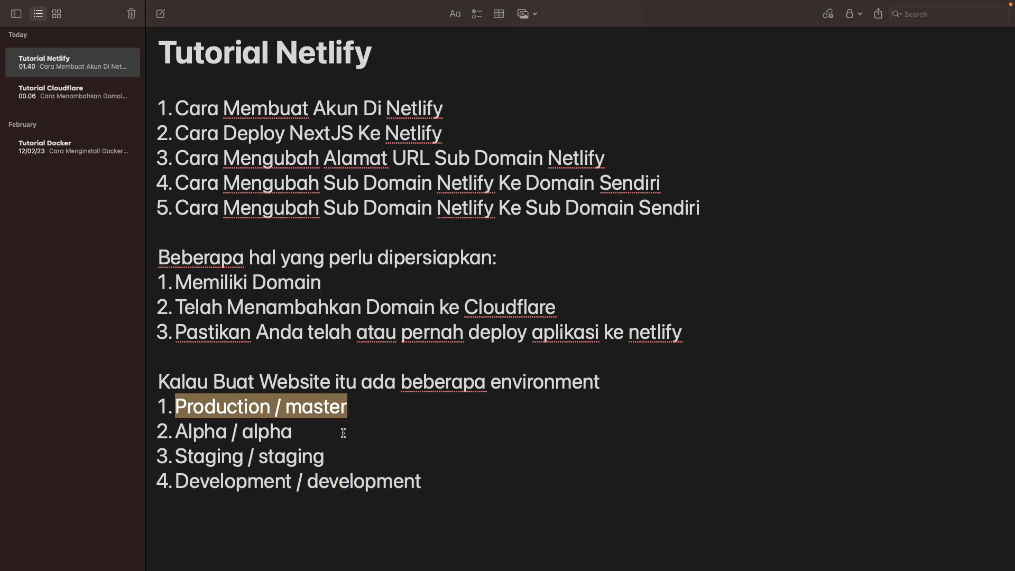
Return to the GitHub pull request form and set its title to "merged: development to master".
{"action": "key", "text": "ctrl+Right"}
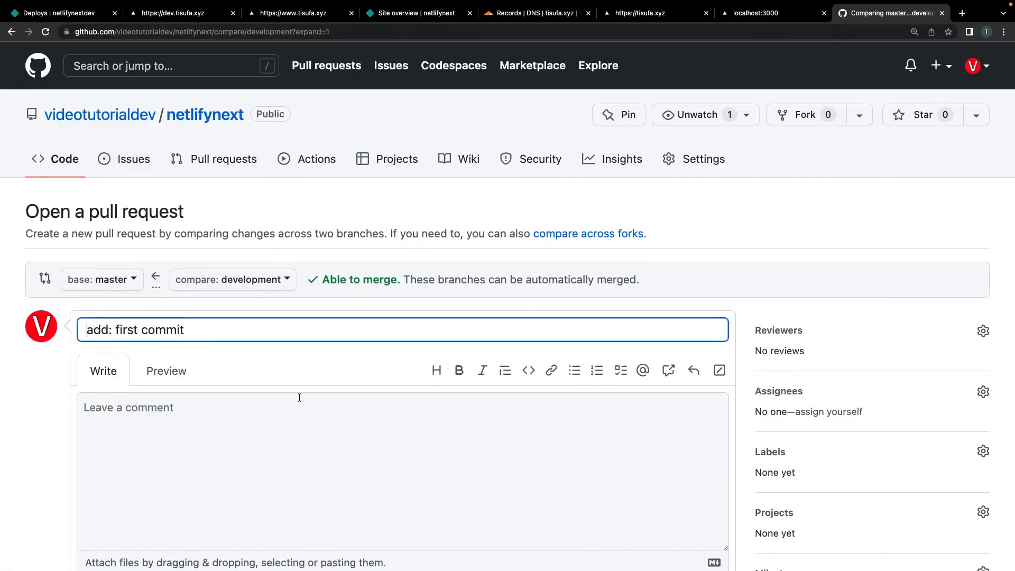
{"action": "scroll", "coordinate": [190, 331], "scroll_direction": "down", "scroll_amount": 15}
{"action": "scroll", "coordinate": [190, 331], "scroll_direction": "up", "scroll_amount": 13}
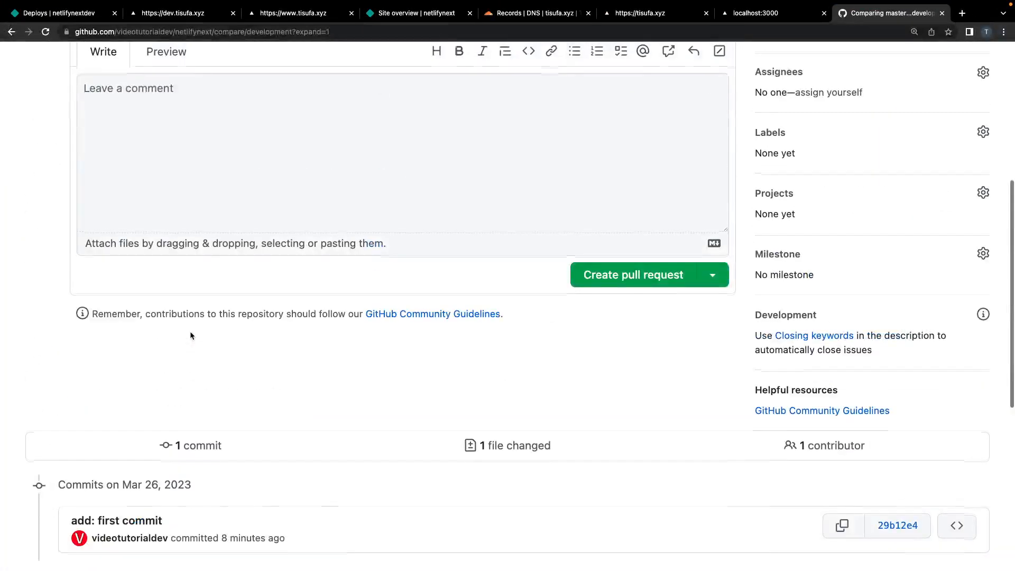
{"action": "left_click_drag", "start_coordinate": [191, 218], "coordinate": [108, 218]}
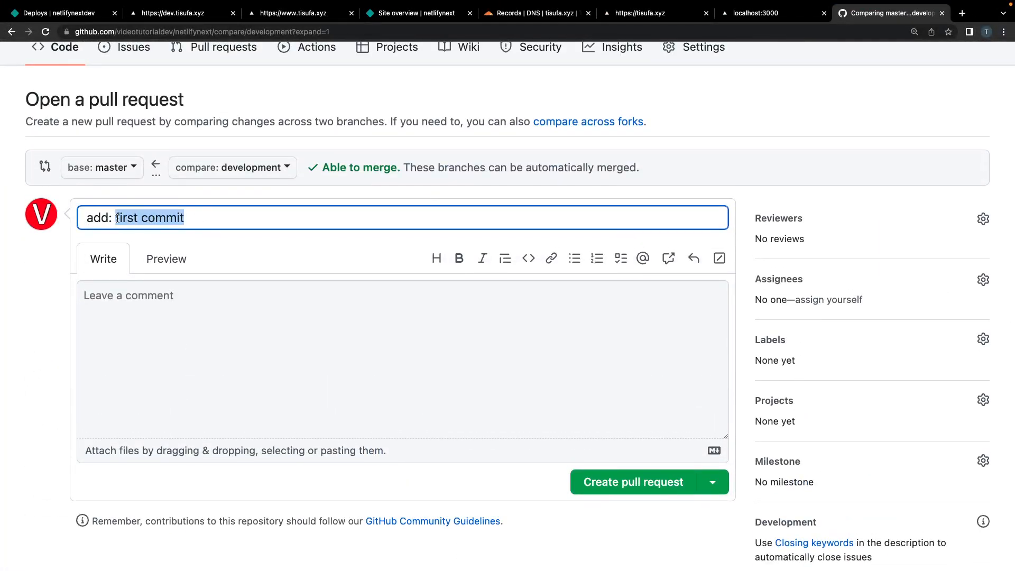
{"action": "type", "text": ",er"}
{"action": "key", "text": "BackSpace"}
{"action": "type", "text": "merged devel"}
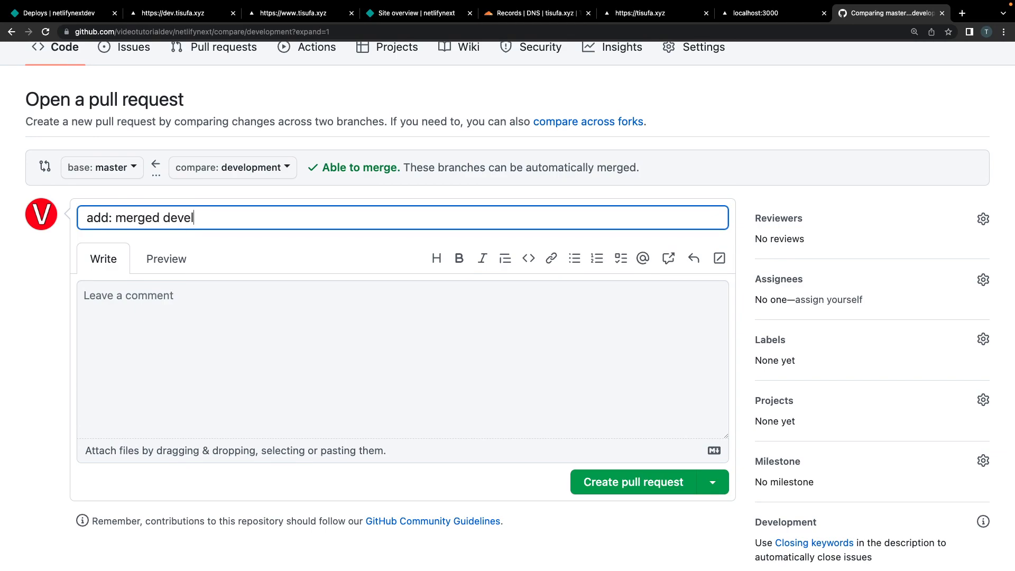
{"action": "type", "text": "opment"}
{"action": "key", "text": "super+a"}
{"action": "type", "text": "merged: development to master"}
Leave the description empty and create the pull request.
{"action": "left_click", "coordinate": [526, 414]}
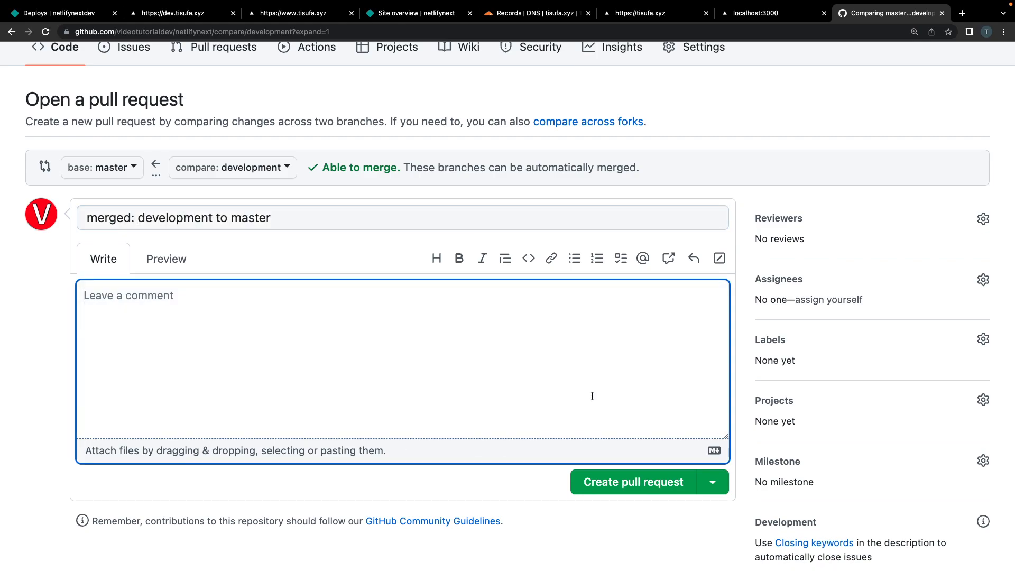
{"action": "scroll", "coordinate": [592, 395], "scroll_direction": "down", "scroll_amount": 5}
{"action": "scroll", "coordinate": [592, 395], "scroll_direction": "up", "scroll_amount": 3}
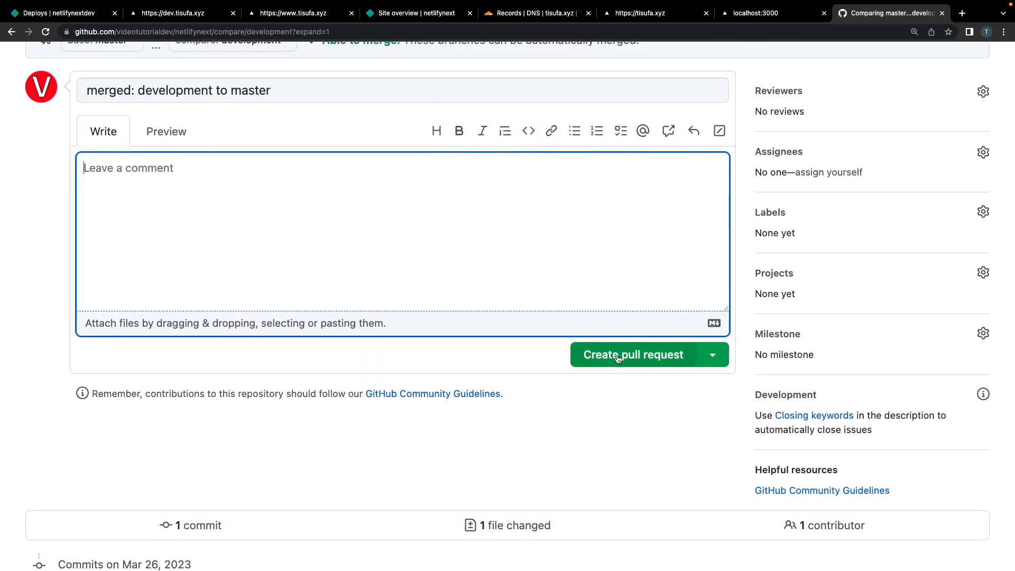
{"action": "left_click", "coordinate": [620, 363]}
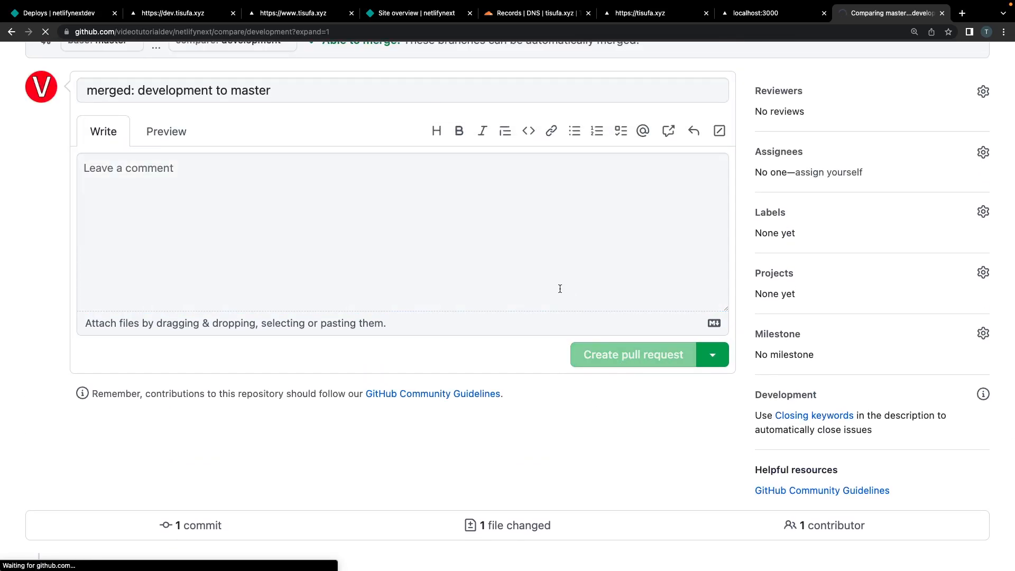
Examine the Netlify checks and merge status of the development-to-master pull request.
{"action": "scroll", "coordinate": [336, 398], "scroll_direction": "down", "scroll_amount": 3}
{"action": "scroll", "coordinate": [336, 397], "scroll_direction": "down", "scroll_amount": 3}
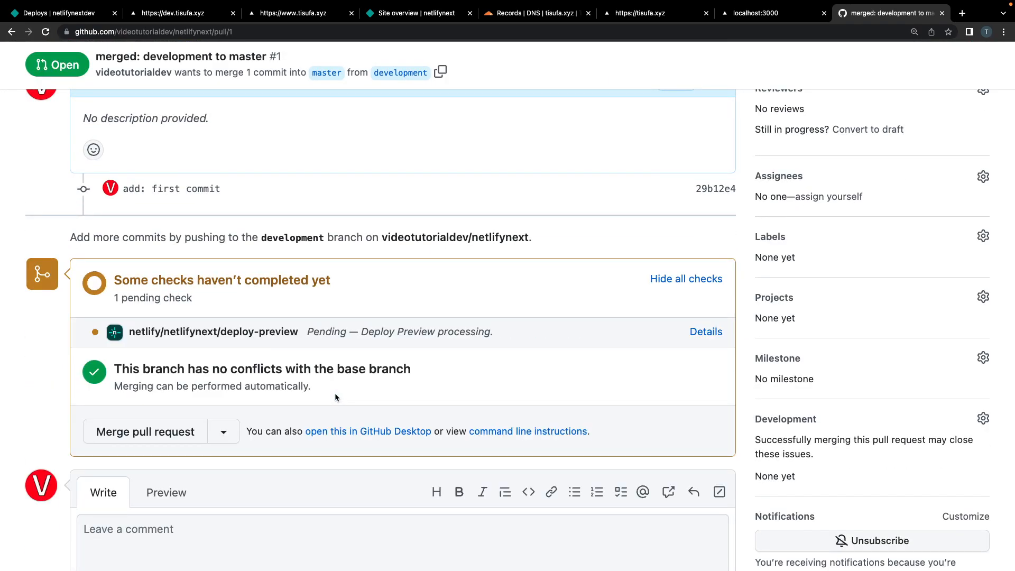
{"action": "scroll", "coordinate": [286, 386], "scroll_direction": "down", "scroll_amount": 3}
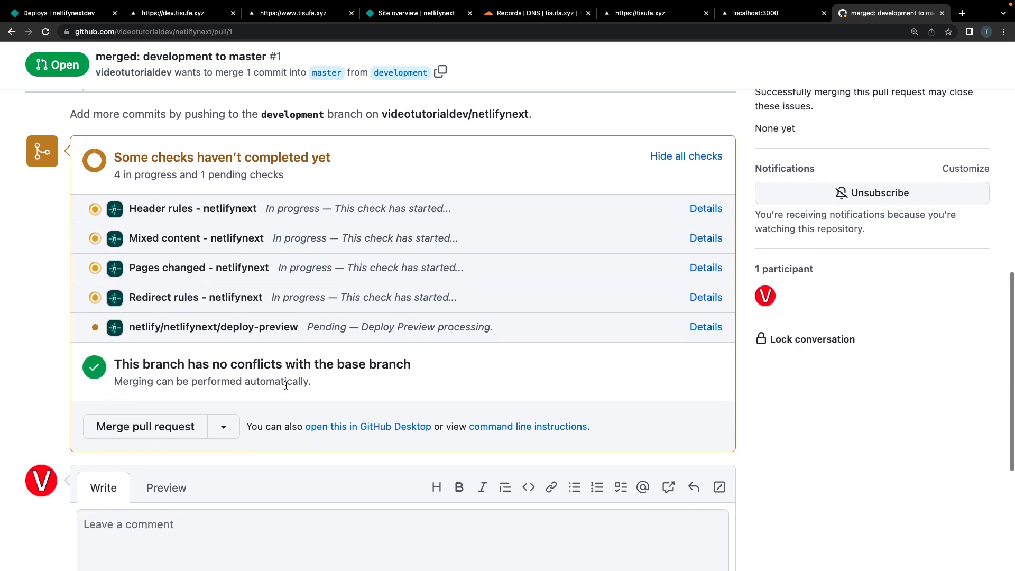
{"action": "scroll", "coordinate": [254, 332], "scroll_direction": "down", "scroll_amount": 1}
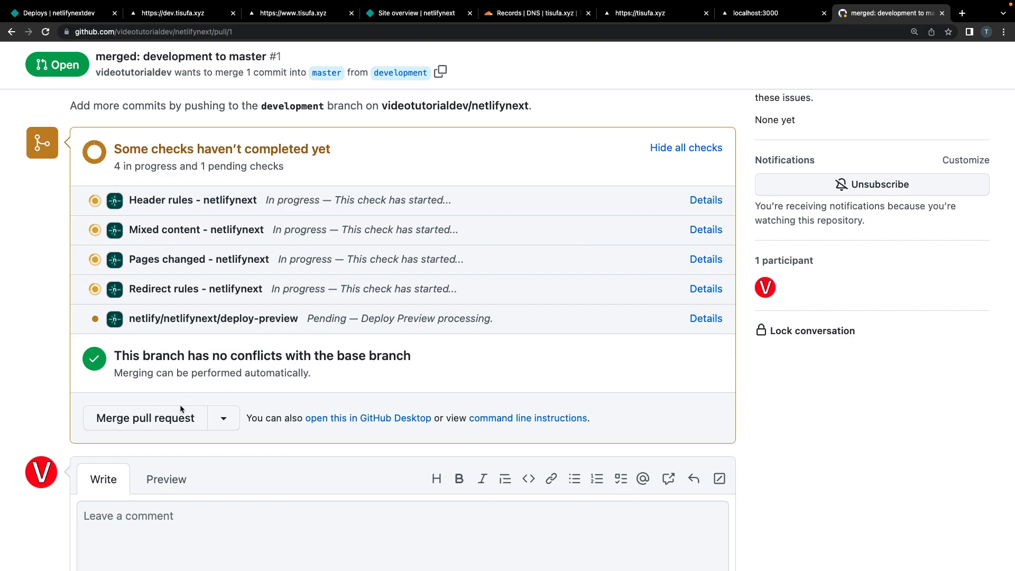
Merge the development-to-master pull request with a merge commit, keeping the default message, confirm it, and review the pull request page.
{"action": "left_click", "coordinate": [224, 419]}
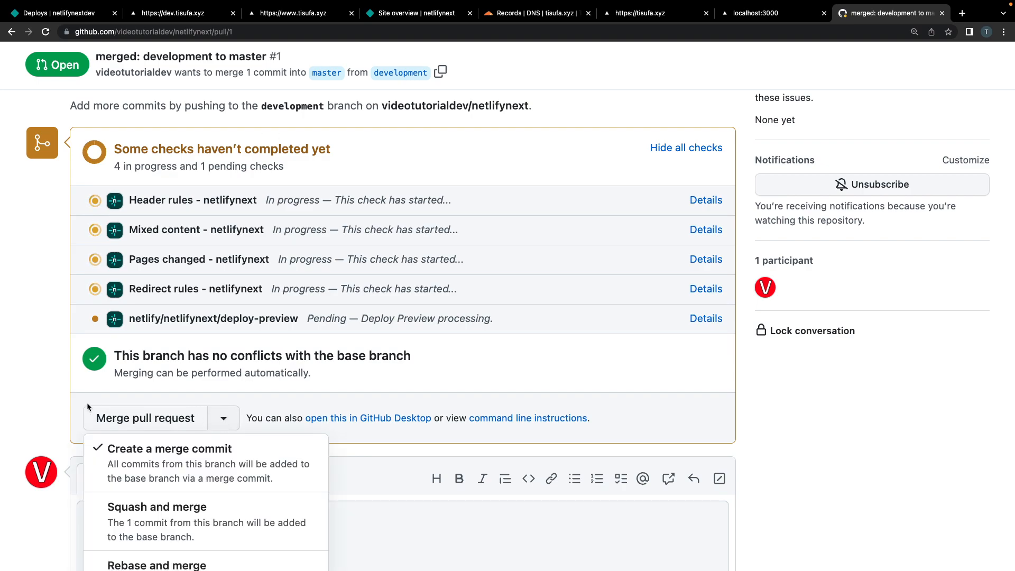
{"action": "left_click", "coordinate": [136, 420]}
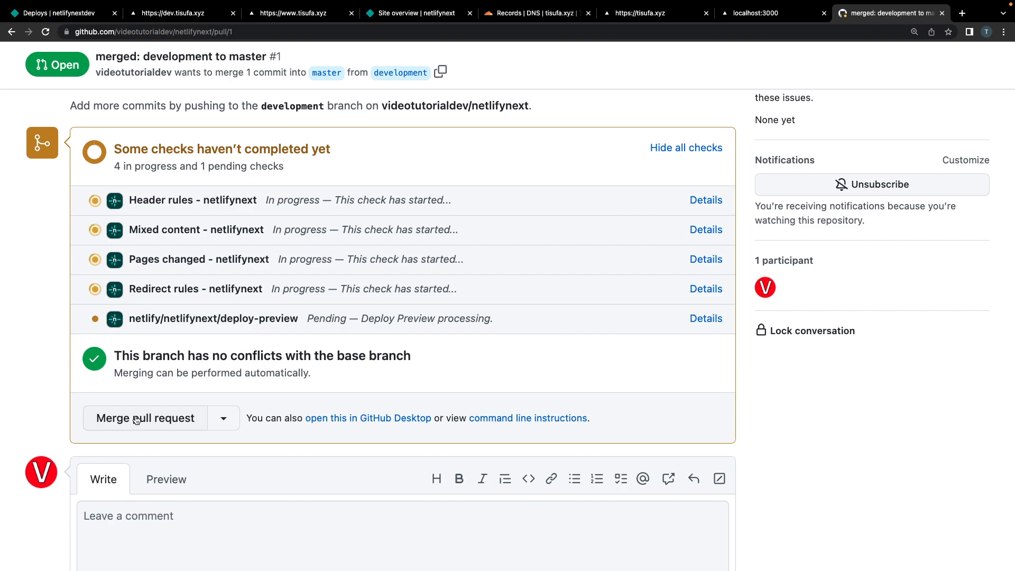
{"action": "left_click", "coordinate": [127, 417]}
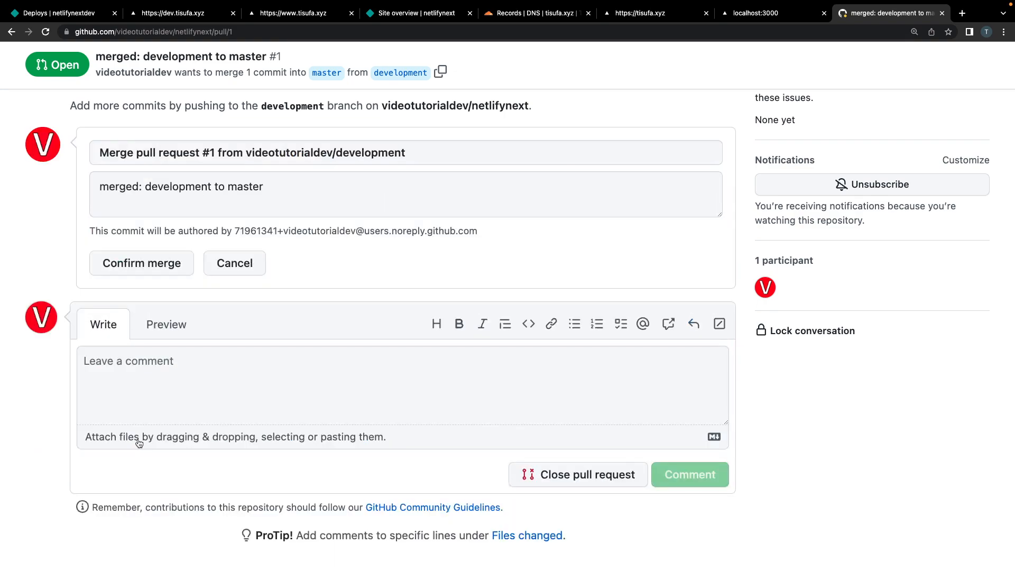
{"action": "scroll", "coordinate": [297, 350], "scroll_direction": "up", "scroll_amount": 1}
{"action": "left_click", "coordinate": [139, 288]}
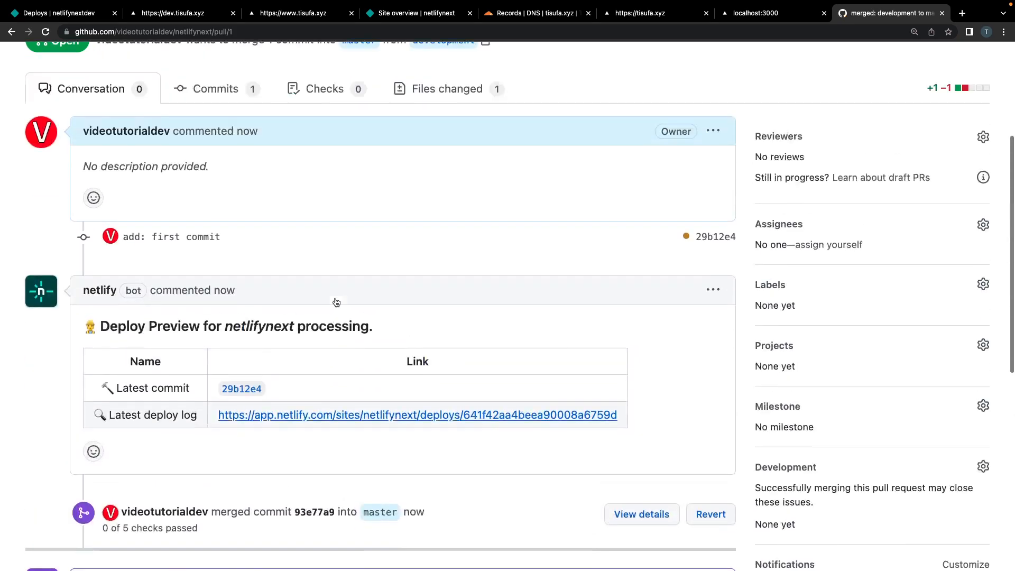
{"action": "scroll", "coordinate": [335, 301], "scroll_direction": "down", "scroll_amount": 3}
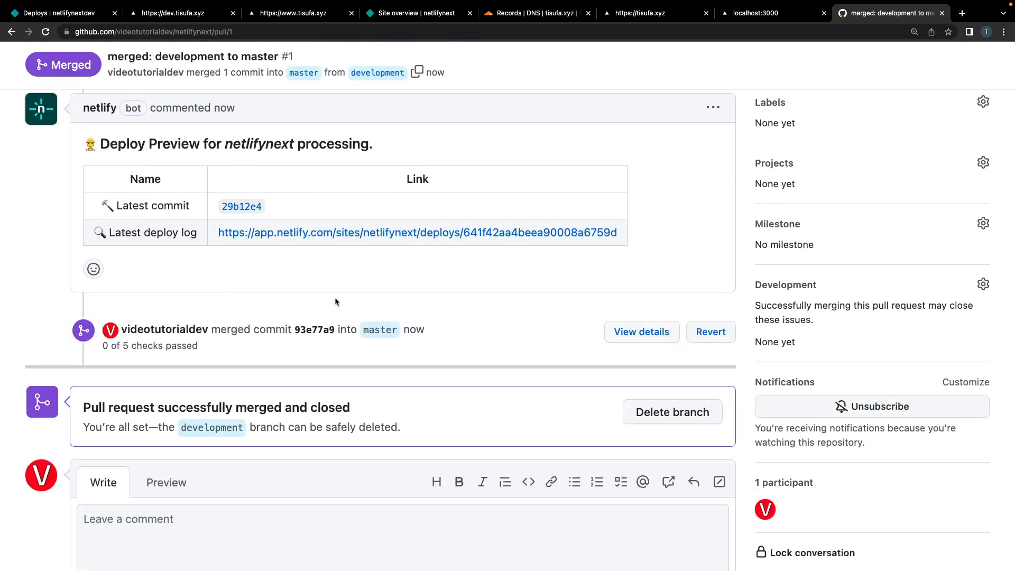
{"action": "scroll", "coordinate": [335, 301], "scroll_direction": "up", "scroll_amount": 8}
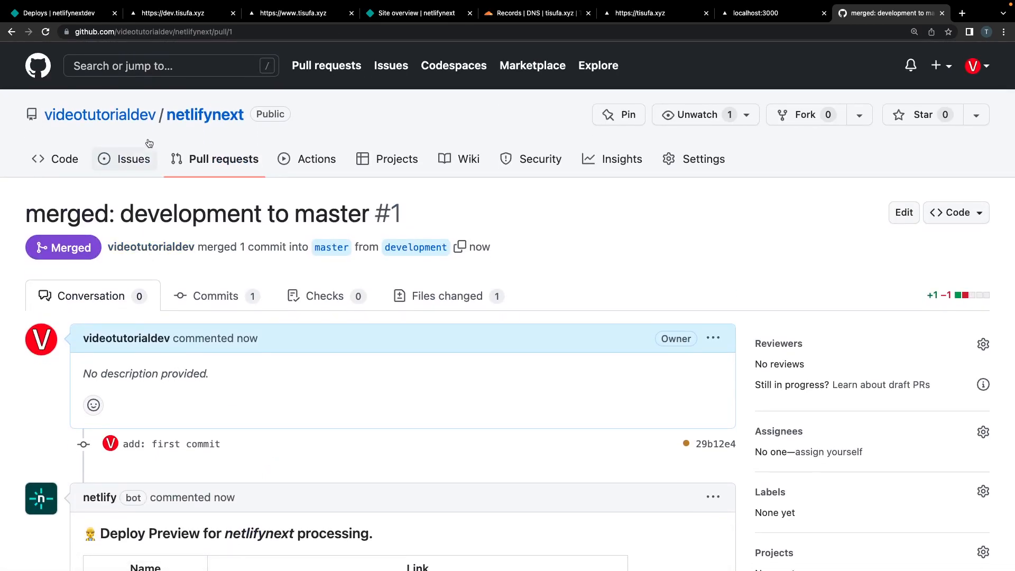
{"action": "left_click", "coordinate": [63, 13]}
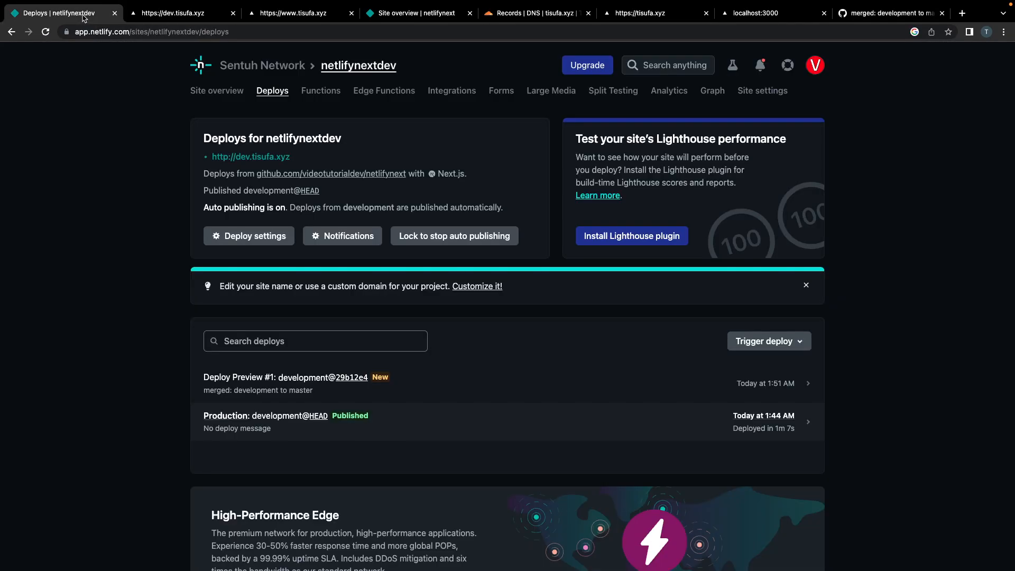
{"action": "left_click", "coordinate": [260, 65]}
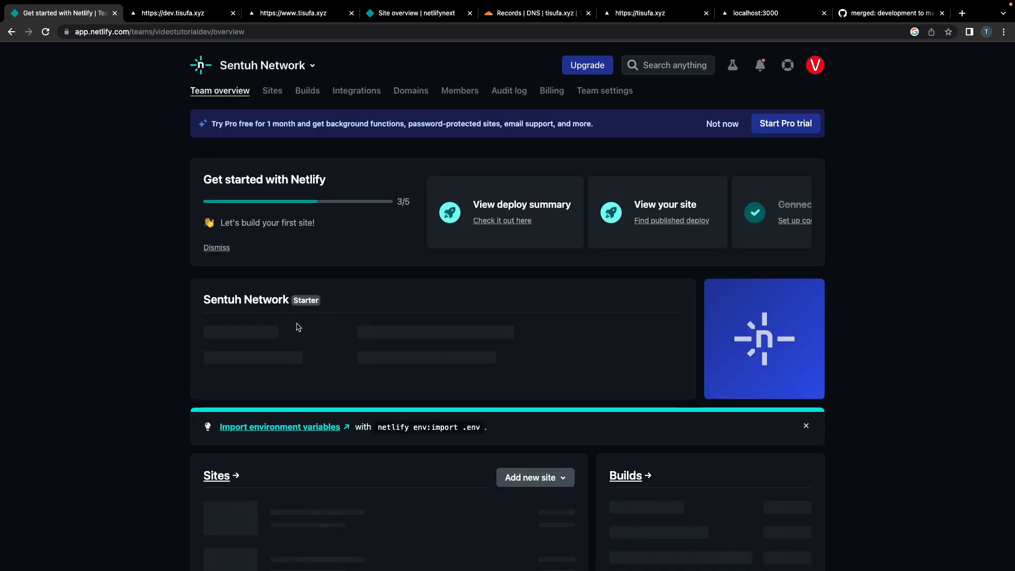
{"action": "scroll", "coordinate": [298, 328], "scroll_direction": "down", "scroll_amount": 2}
{"action": "scroll", "coordinate": [297, 327], "scroll_direction": "down", "scroll_amount": 1}
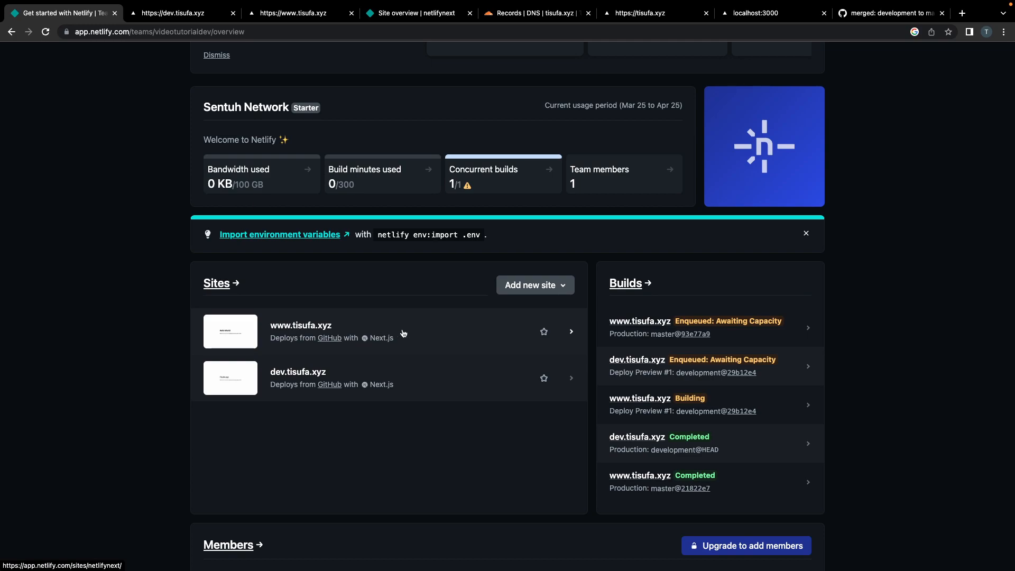
{"action": "left_click", "coordinate": [420, 339]}
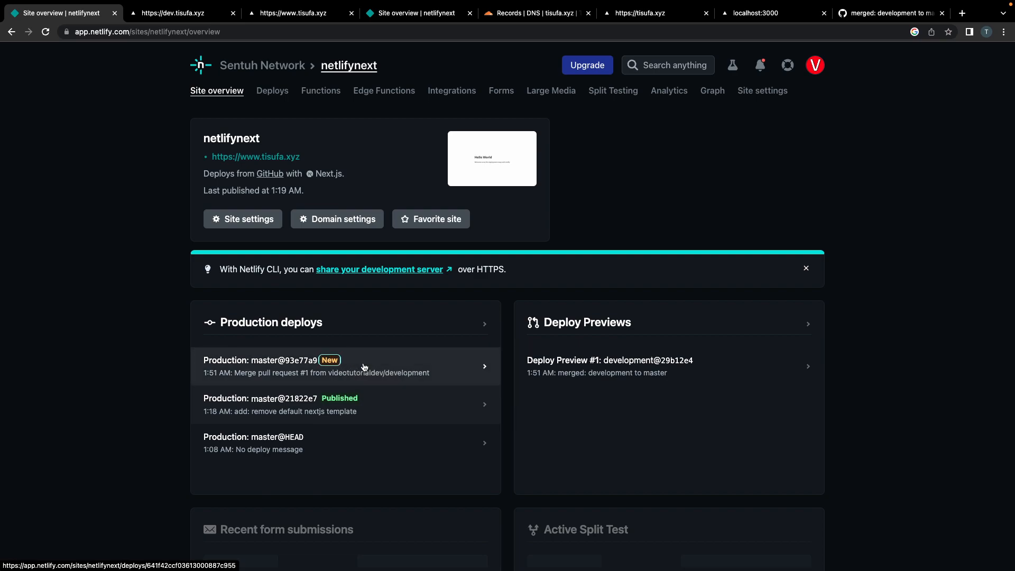
Inspect the deploy log of the production deploy for the pull request merge, and return to the site overview.
{"action": "left_click", "coordinate": [361, 366]}
{"action": "scroll", "coordinate": [364, 366], "scroll_direction": "down", "scroll_amount": 3}
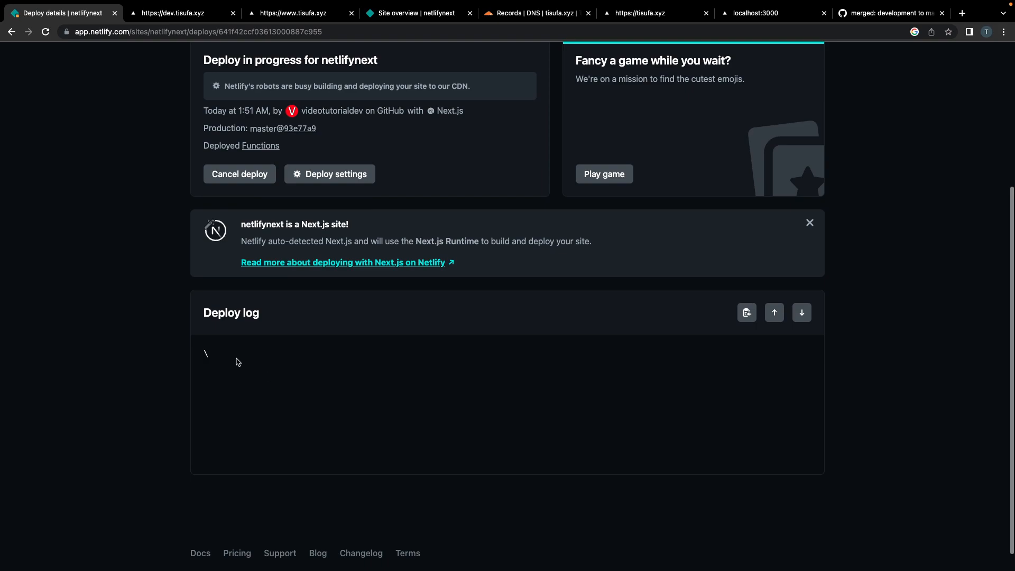
{"action": "scroll", "coordinate": [238, 356], "scroll_direction": "up", "scroll_amount": 1}
{"action": "scroll", "coordinate": [286, 423], "scroll_direction": "down", "scroll_amount": 1}
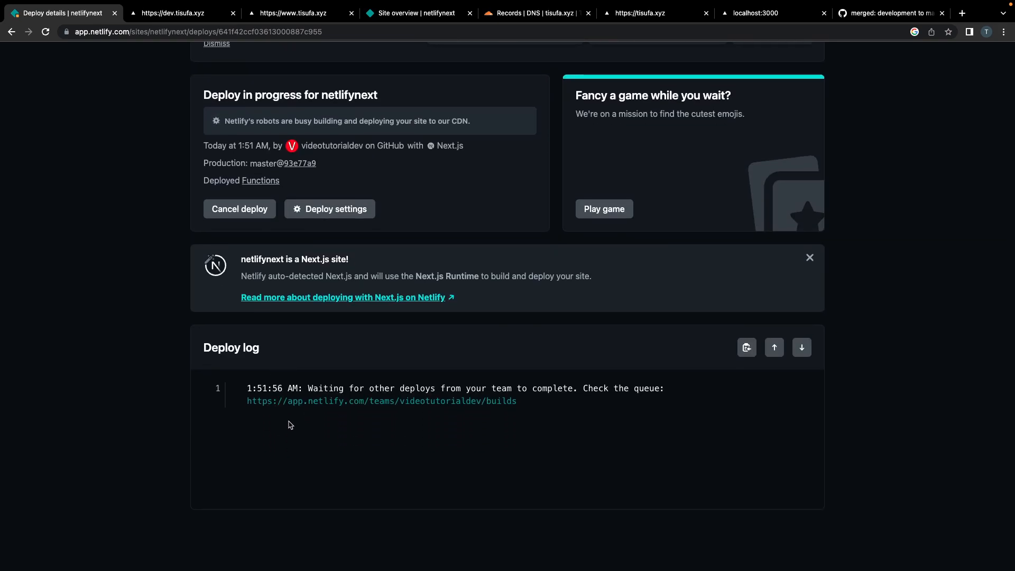
{"action": "scroll", "coordinate": [290, 425], "scroll_direction": "up", "scroll_amount": 3}
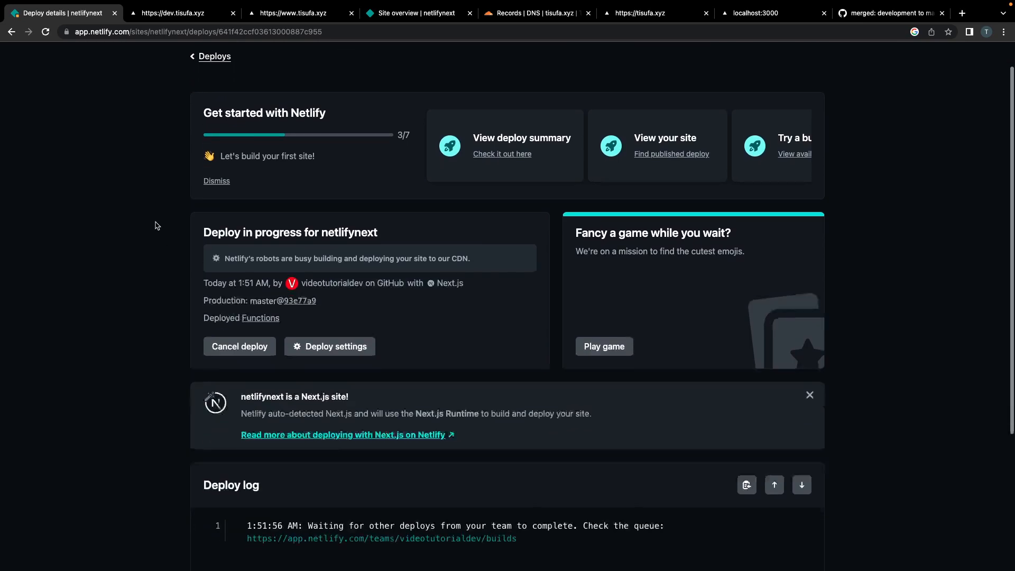
{"action": "scroll", "coordinate": [157, 225], "scroll_direction": "down", "scroll_amount": 5}
{"action": "left_click", "coordinate": [11, 31]}
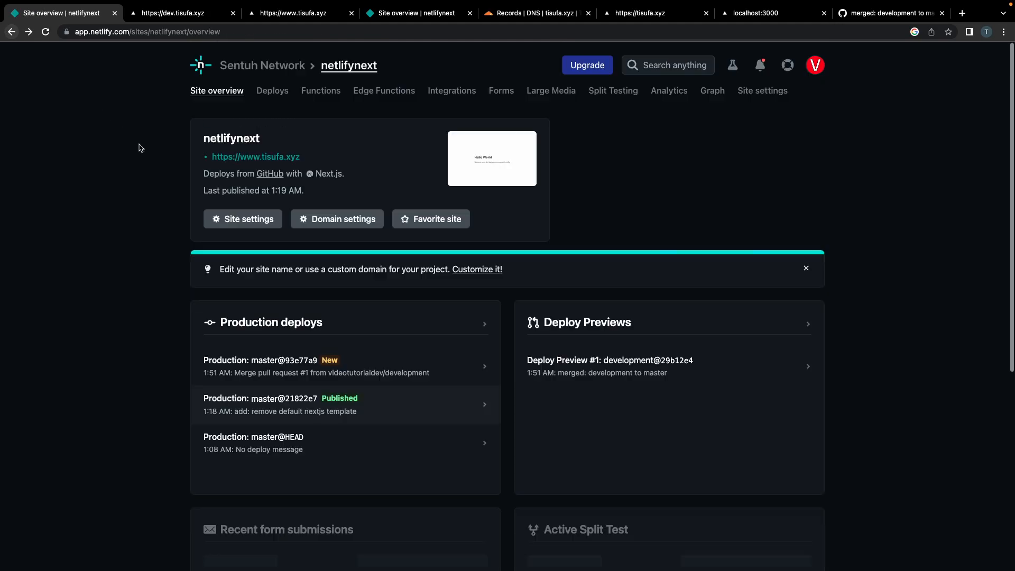
Reload the netlifynext site overview and check the status of its production deploys.
{"action": "scroll", "coordinate": [365, 382], "scroll_direction": "up", "scroll_amount": 1}
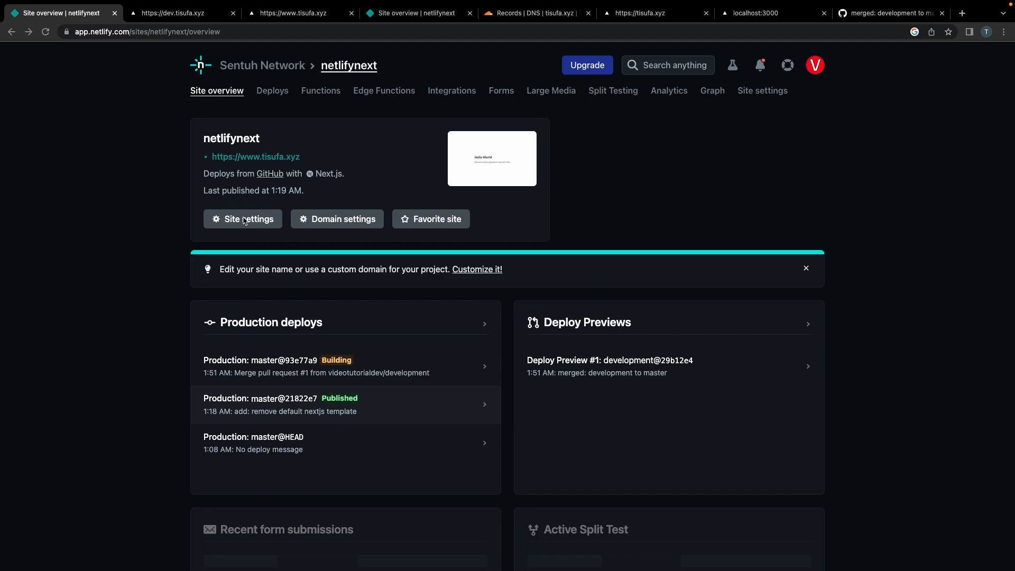
{"action": "left_click", "coordinate": [45, 32]}
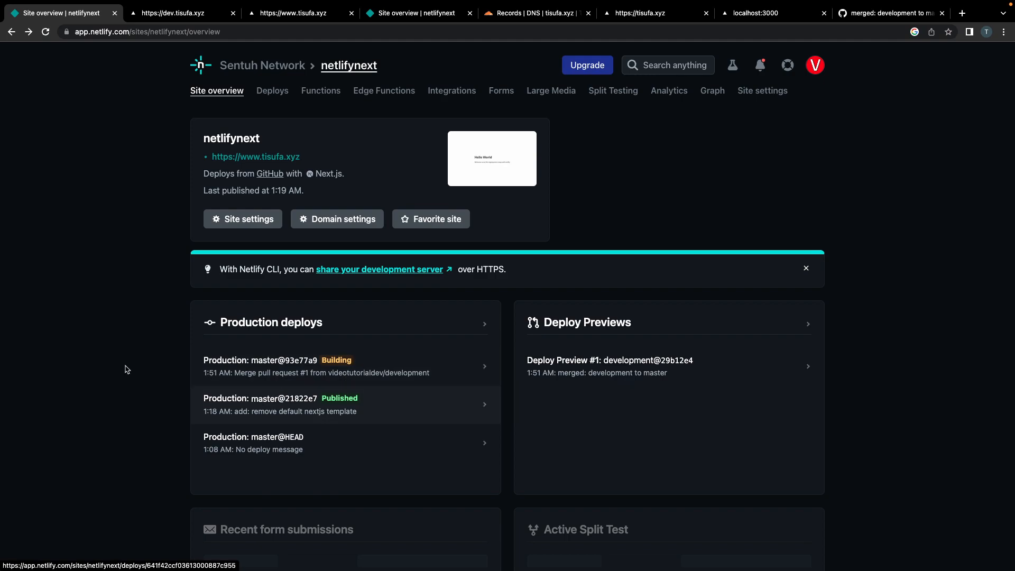
{"action": "scroll", "coordinate": [127, 370], "scroll_direction": "down", "scroll_amount": 6}
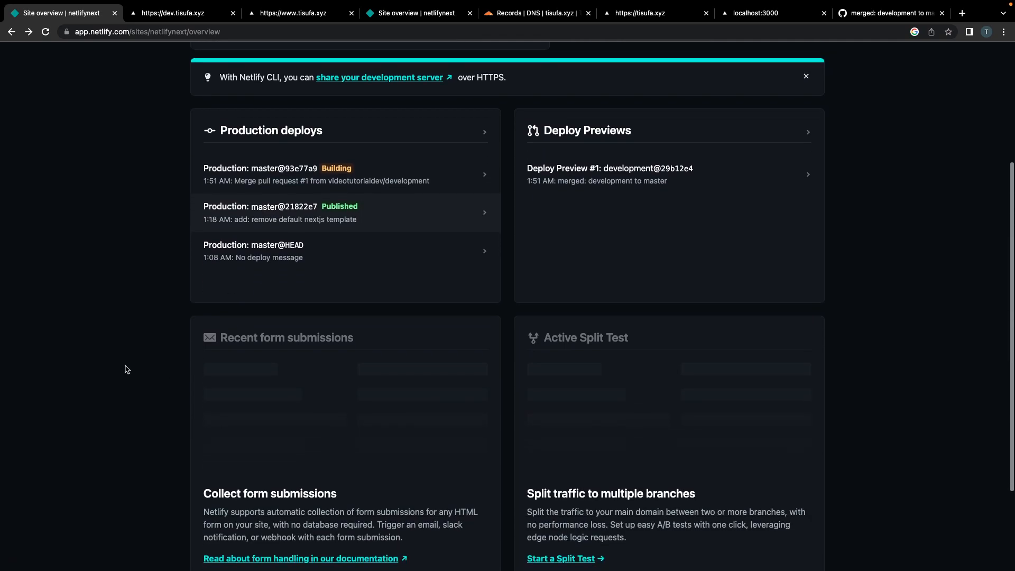
{"action": "scroll", "coordinate": [127, 369], "scroll_direction": "up", "scroll_amount": 3}
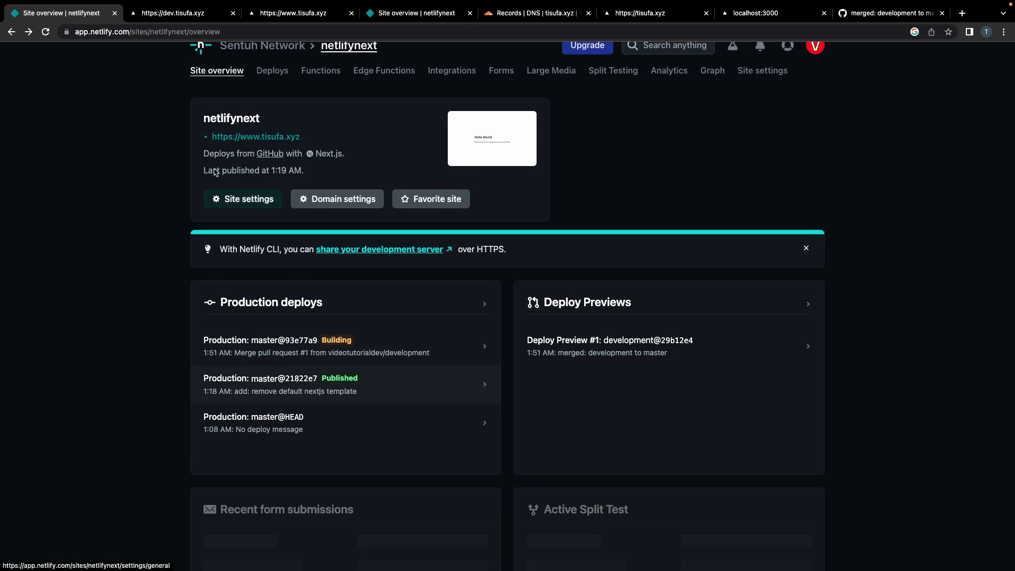
{"action": "left_click", "coordinate": [293, 13]}
{"action": "left_click", "coordinate": [45, 32]}
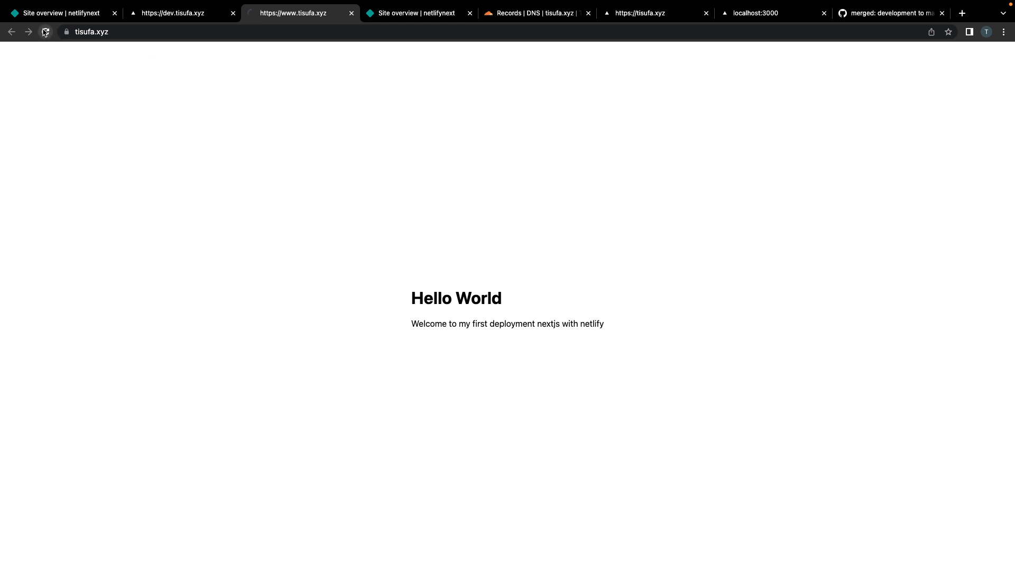
{"action": "left_click", "coordinate": [169, 13]}
{"action": "left_click", "coordinate": [46, 32]}
{"action": "left_click_drag", "start_coordinate": [503, 281], "coordinate": [402, 311]}
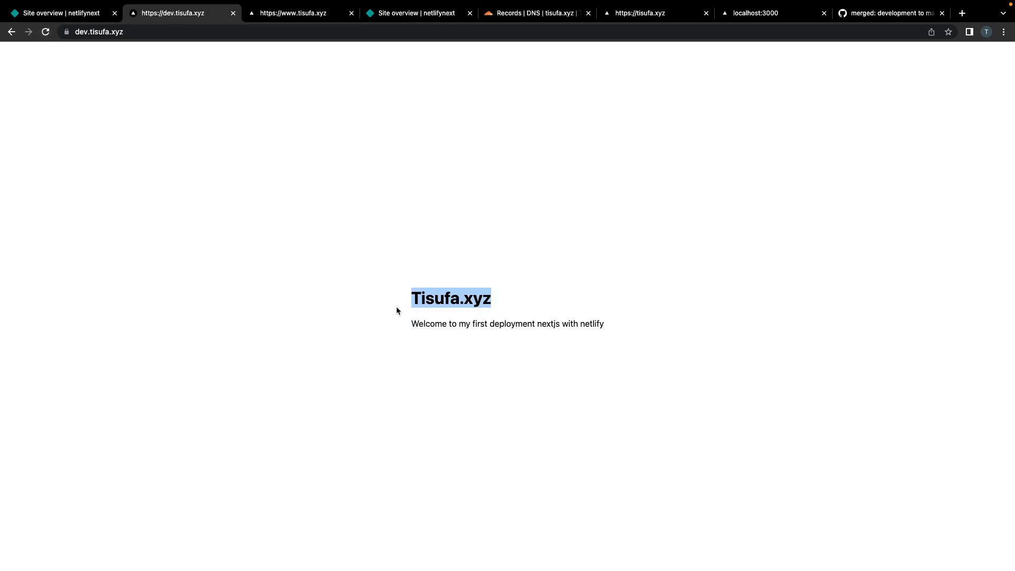
{"action": "left_click", "coordinate": [277, 15]}
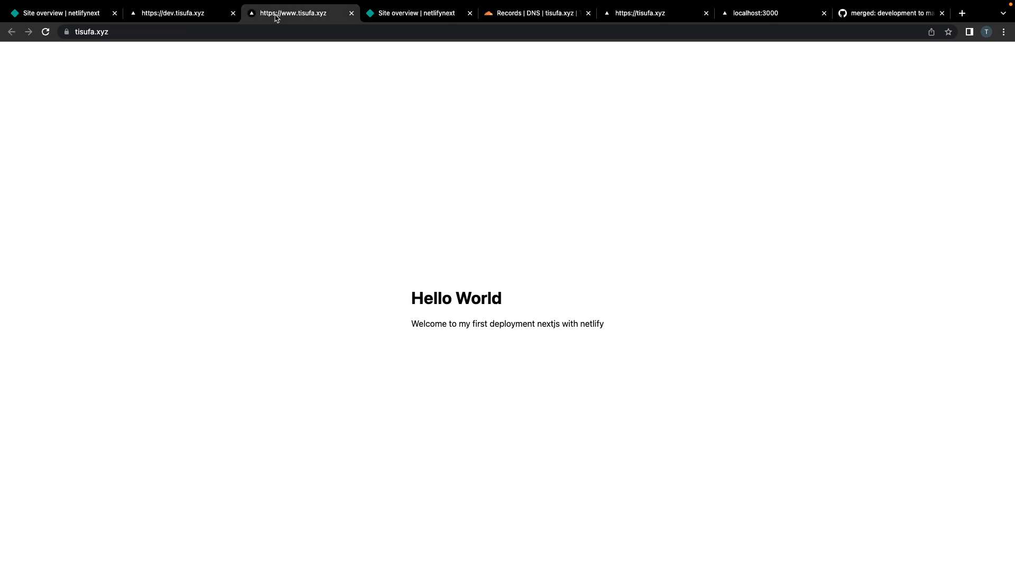
Return to the netlifynext overview in Netlify and refresh it to check whether the merged master deploy is published.
{"action": "left_click", "coordinate": [79, 15]}
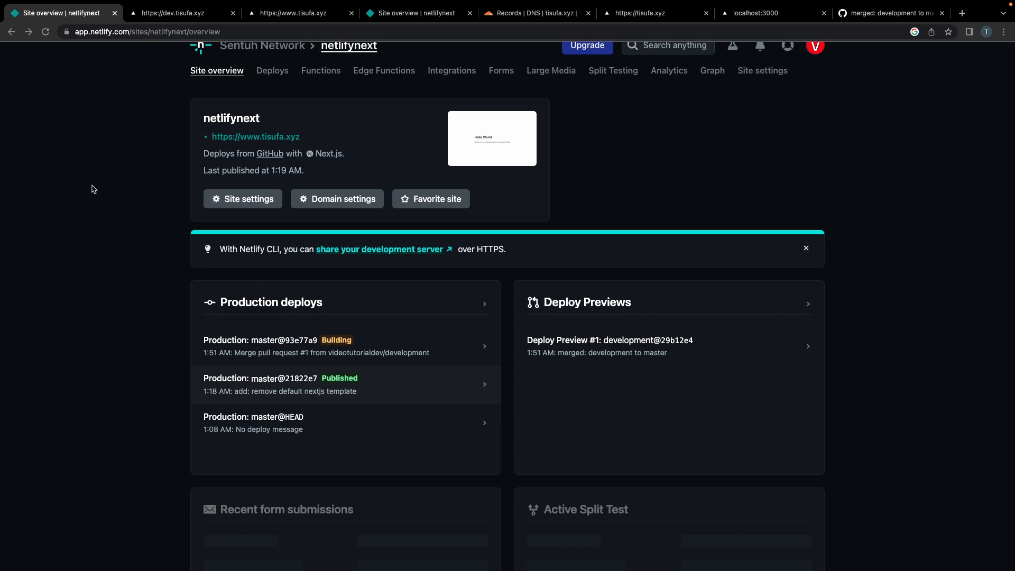
{"action": "left_click", "coordinate": [46, 33]}
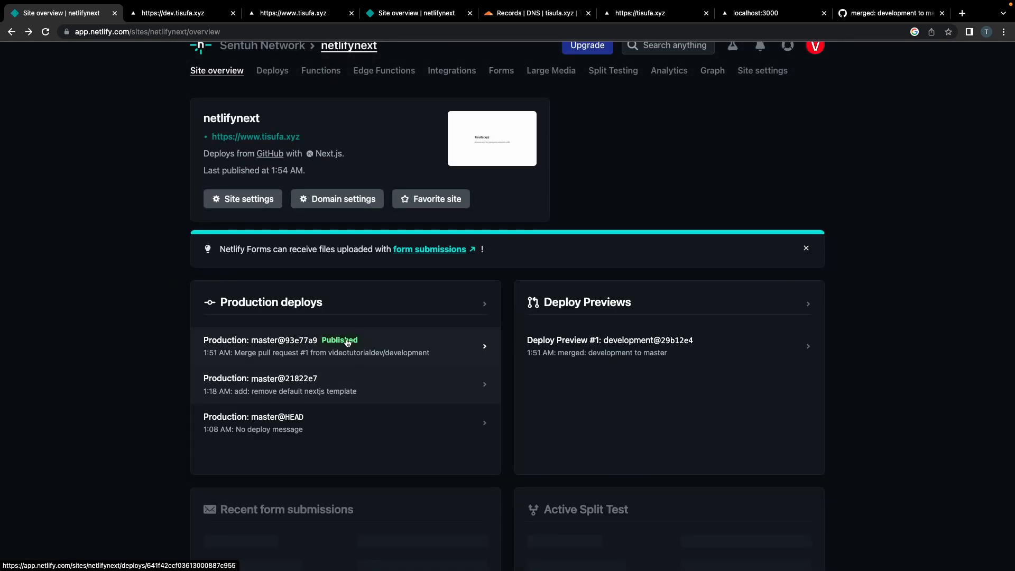
{"action": "scroll", "coordinate": [349, 328], "scroll_direction": "up", "scroll_amount": 1}
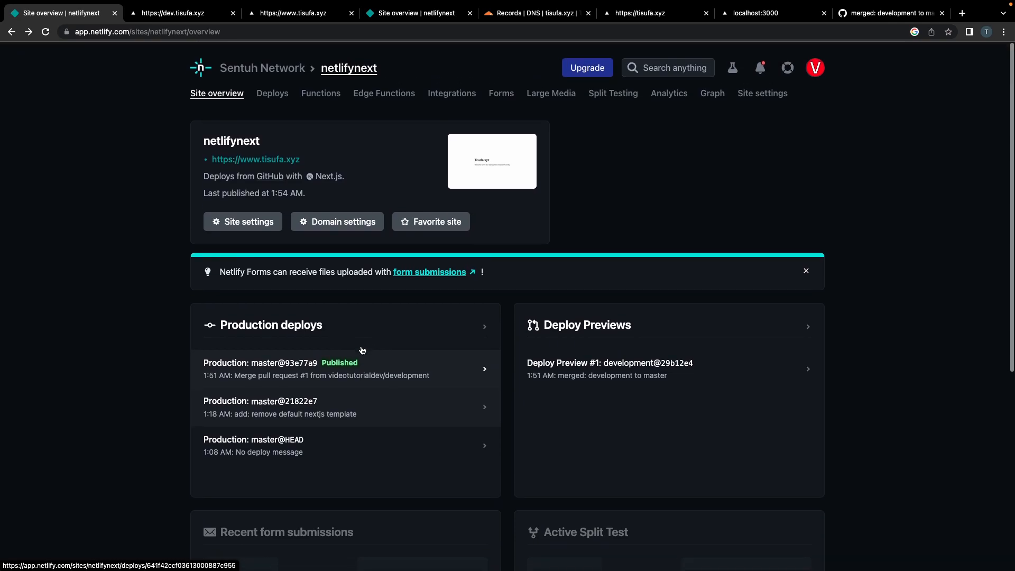
{"action": "left_click", "coordinate": [294, 14]}
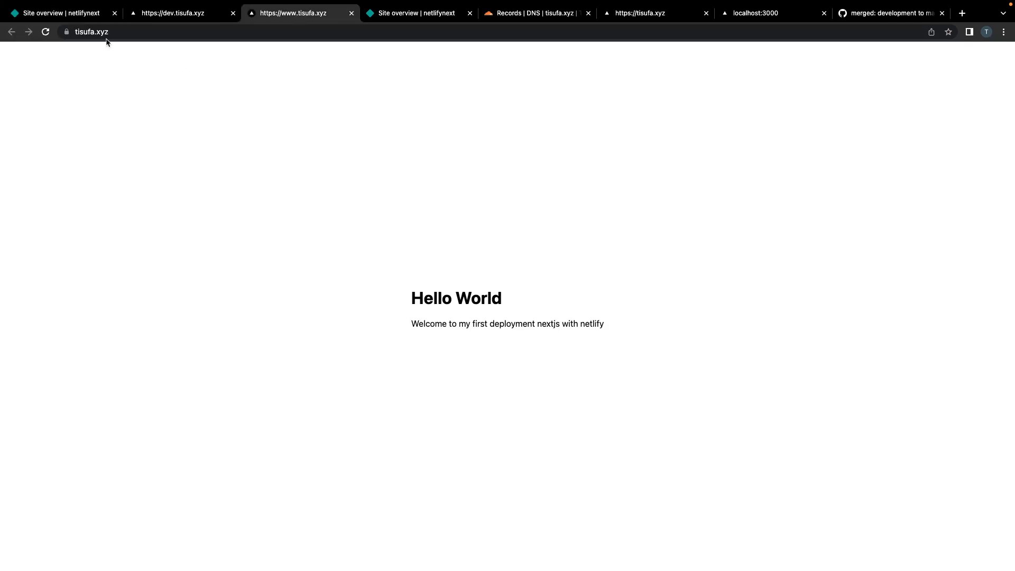
{"action": "left_click_drag", "start_coordinate": [403, 296], "coordinate": [565, 300]}
{"action": "left_click", "coordinate": [45, 32]}
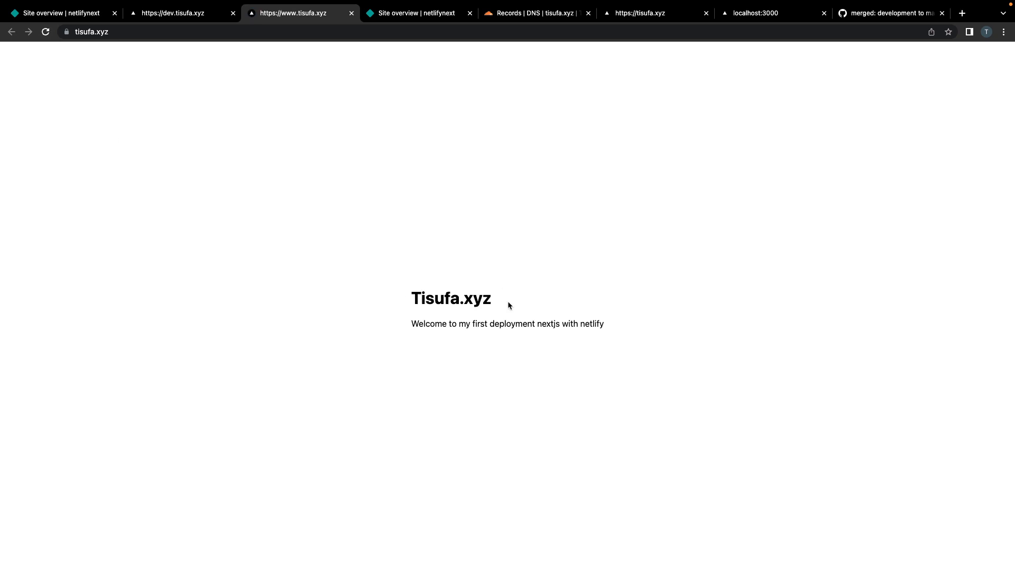
{"action": "left_click_drag", "start_coordinate": [507, 300], "coordinate": [329, 282]}
{"action": "left_click", "coordinate": [166, 15]}
{"action": "left_click", "coordinate": [473, 339]}
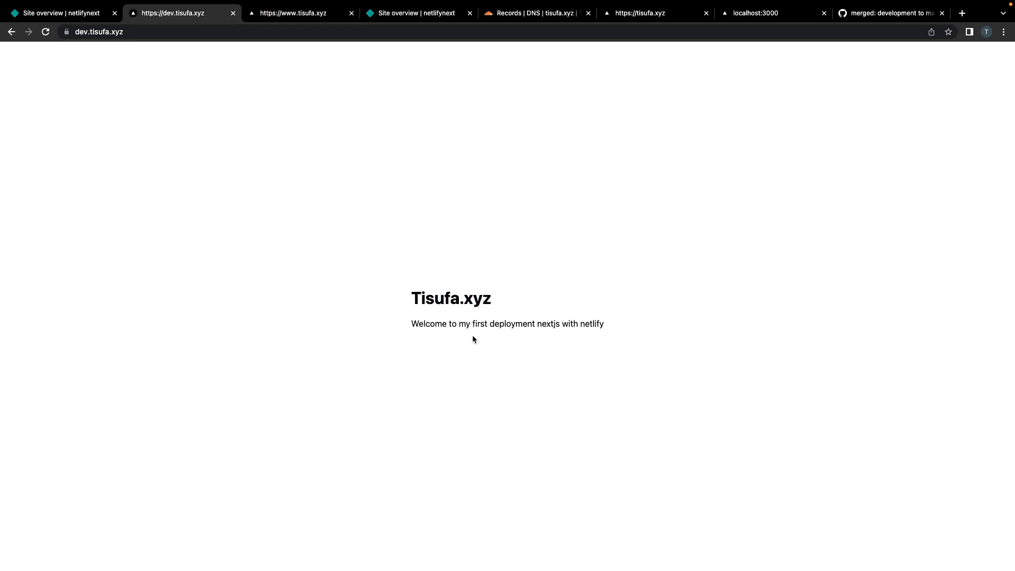
Compare the full web addresses of the production and development sites, including the www and dev subdomains.
{"action": "left_click", "coordinate": [288, 15]}
{"action": "left_click", "coordinate": [156, 16]}
{"action": "left_click", "coordinate": [228, 32]}
{"action": "left_click", "coordinate": [270, 16]}
{"action": "left_click", "coordinate": [170, 32]}
{"action": "left_click", "coordinate": [169, 31]}
{"action": "left_click_drag", "start_coordinate": [173, 33], "coordinate": [76, 36]}
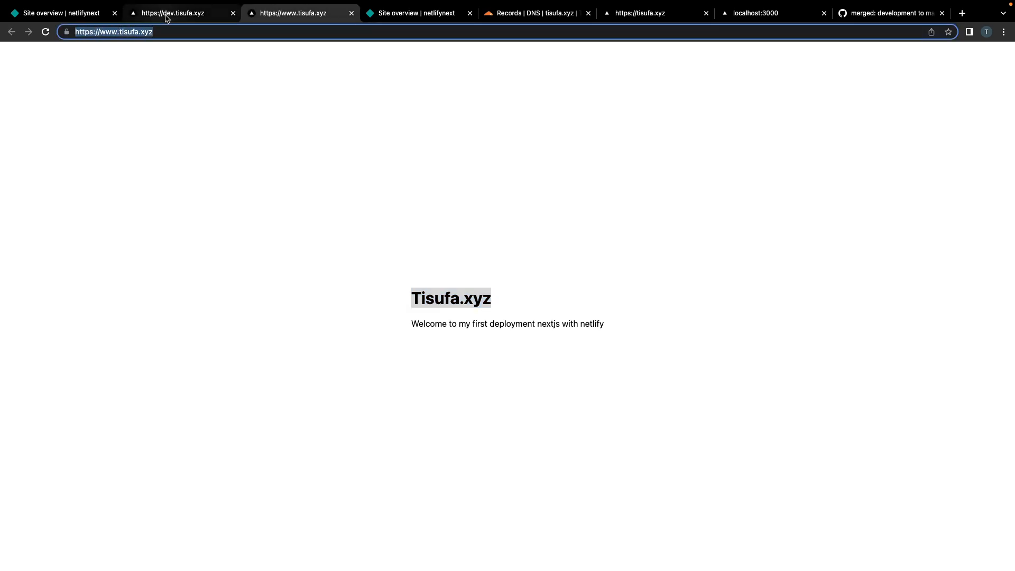
{"action": "left_click", "coordinate": [166, 15]}
{"action": "left_click", "coordinate": [102, 33]}
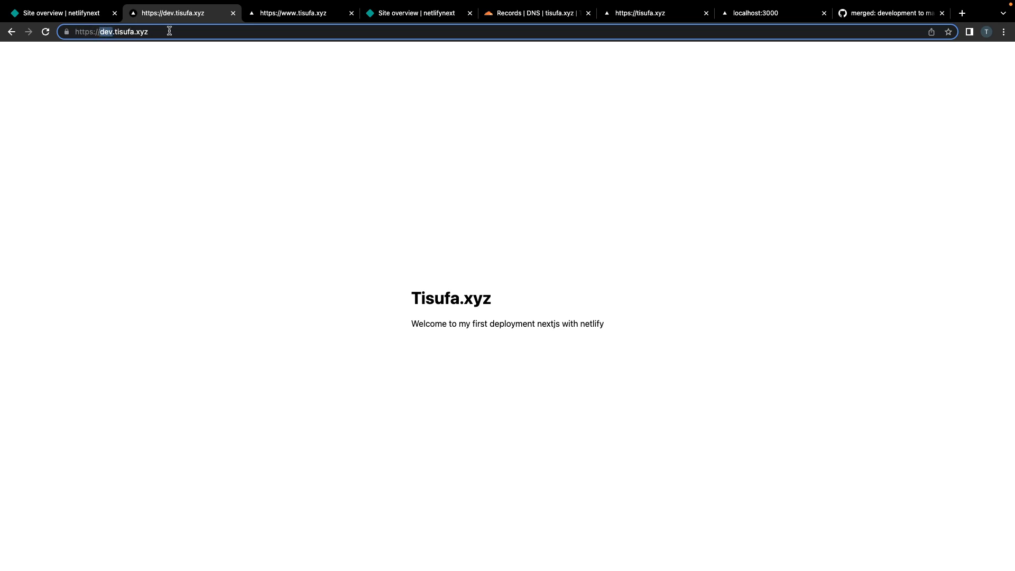
{"action": "left_click_drag", "start_coordinate": [170, 32], "coordinate": [65, 41]}
{"action": "left_click", "coordinate": [165, 146]}
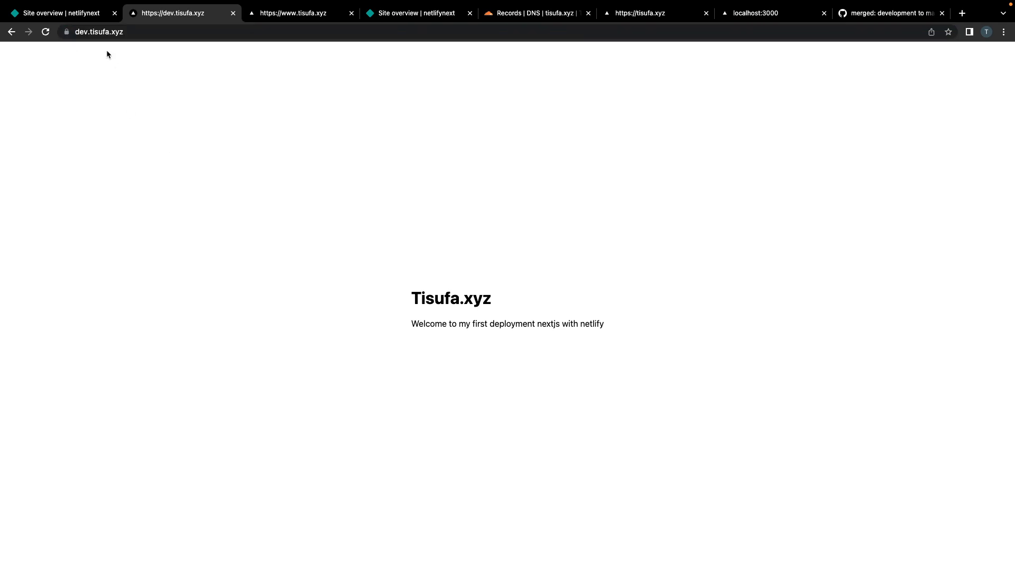
Look over the netlifynext overview, switch to the Tutorial Netlify note, and highlight "Sub Domain Sendiri" in its fifth topic.
{"action": "left_click", "coordinate": [88, 17]}
{"action": "scroll", "coordinate": [346, 312], "scroll_direction": "down", "scroll_amount": 6}
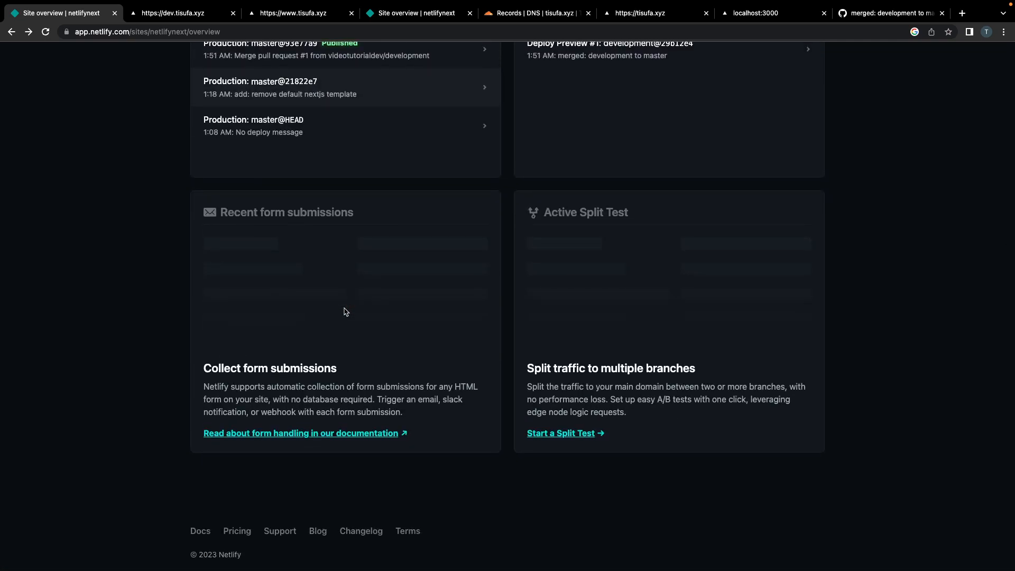
{"action": "key", "text": "ctrl+Left"}
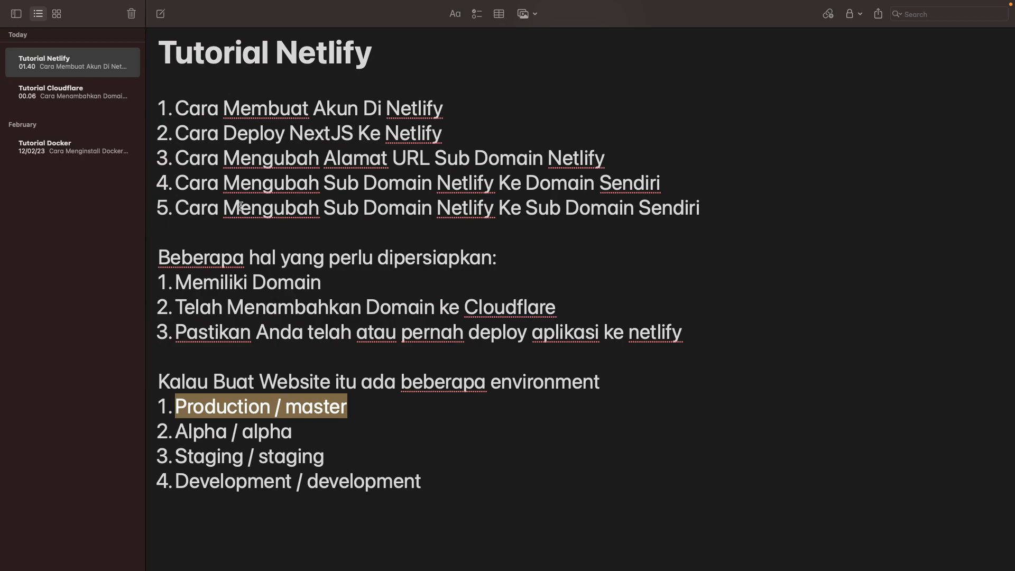
{"action": "left_click_drag", "start_coordinate": [324, 209], "coordinate": [701, 209]}
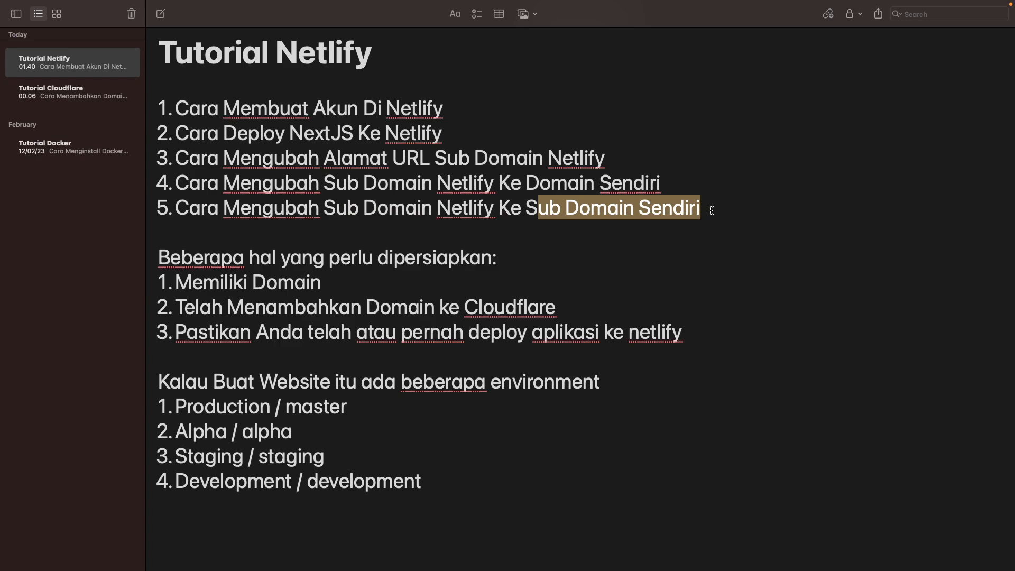